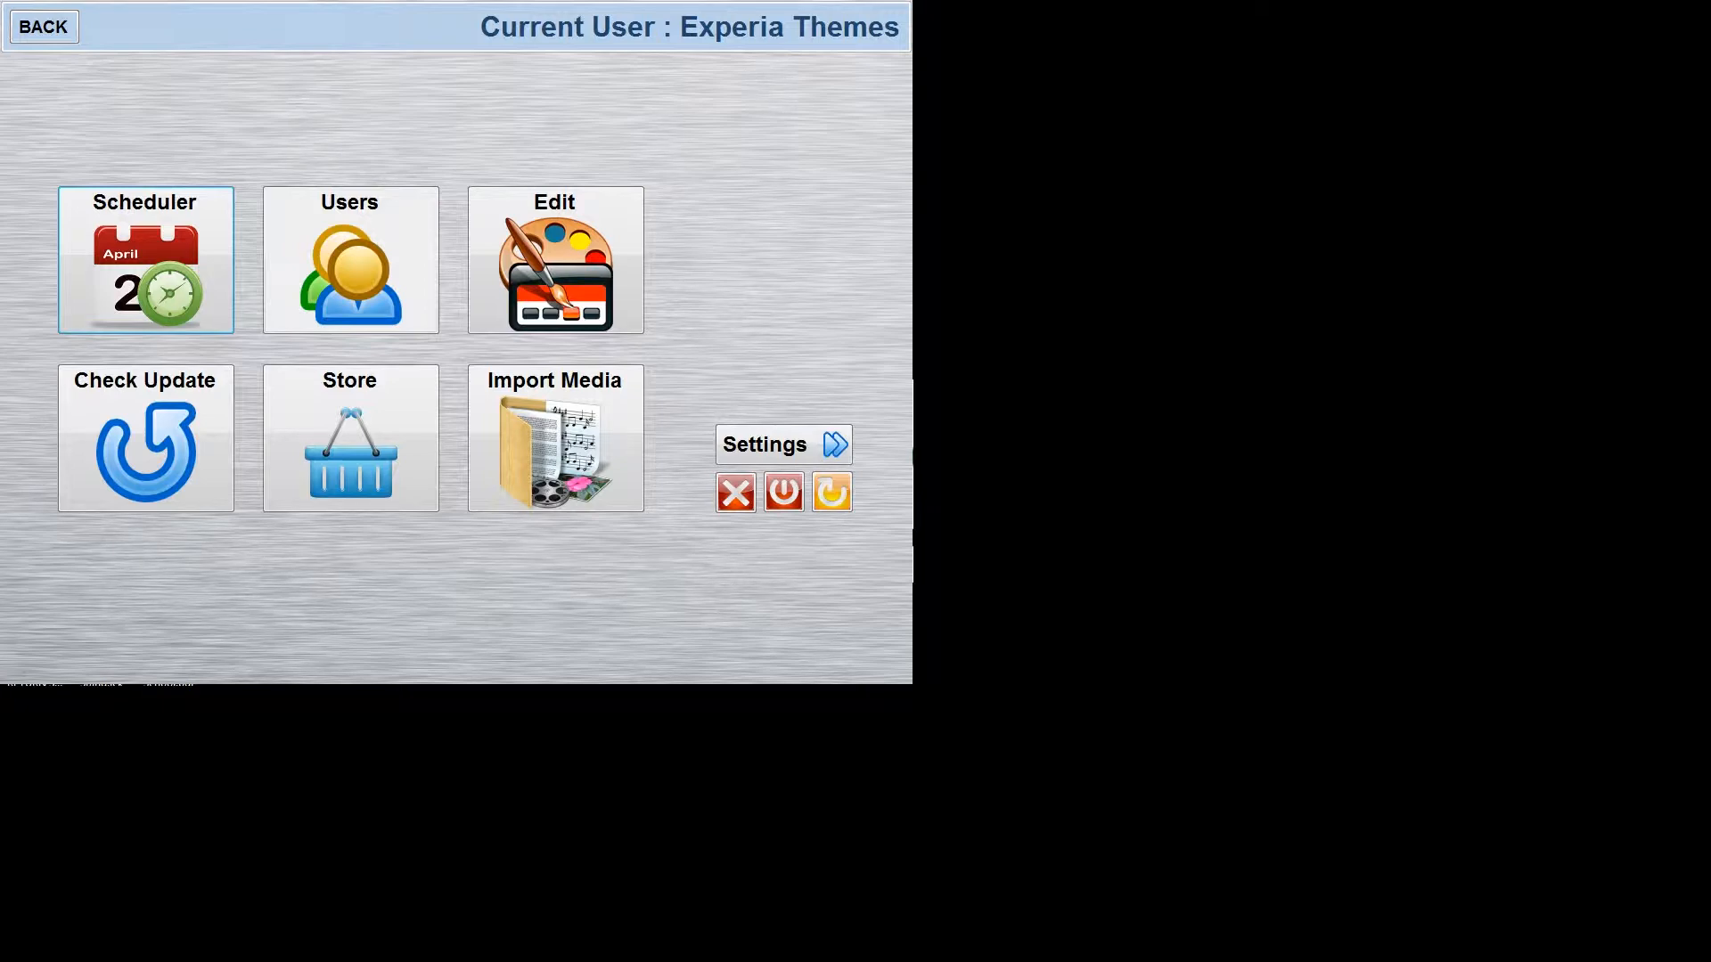
- Add a new user whose username is the person's first name in possessive form followed by "Test Themes"
click(40, 37)
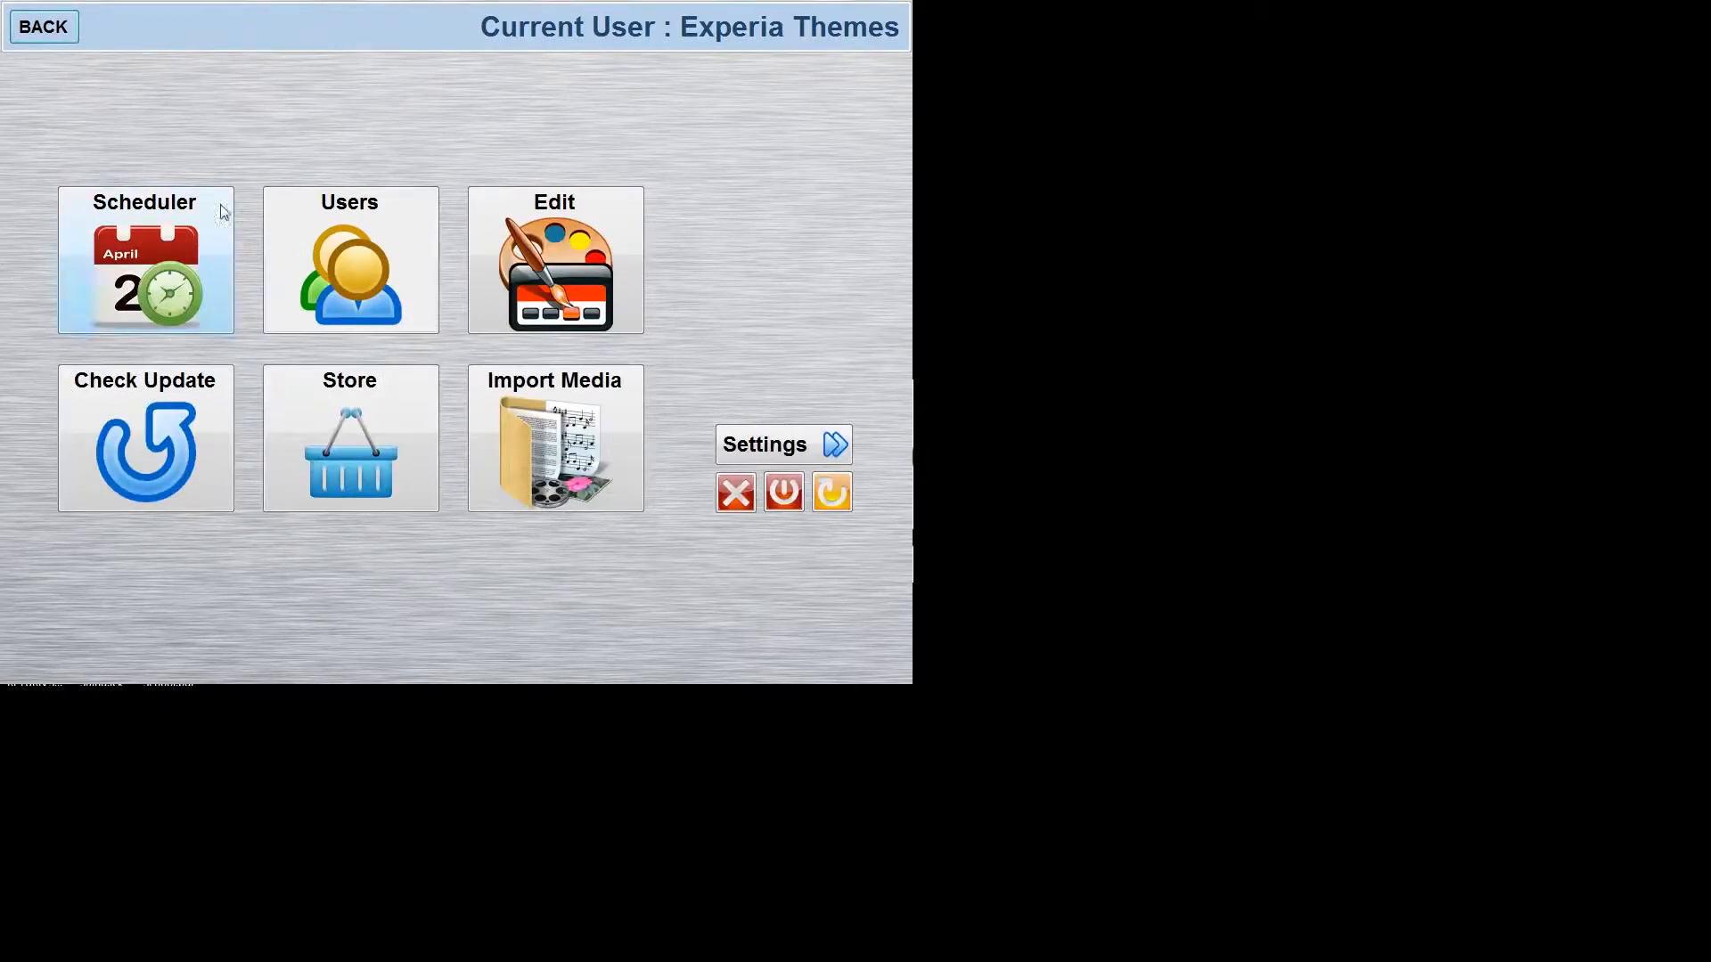
click(333, 252)
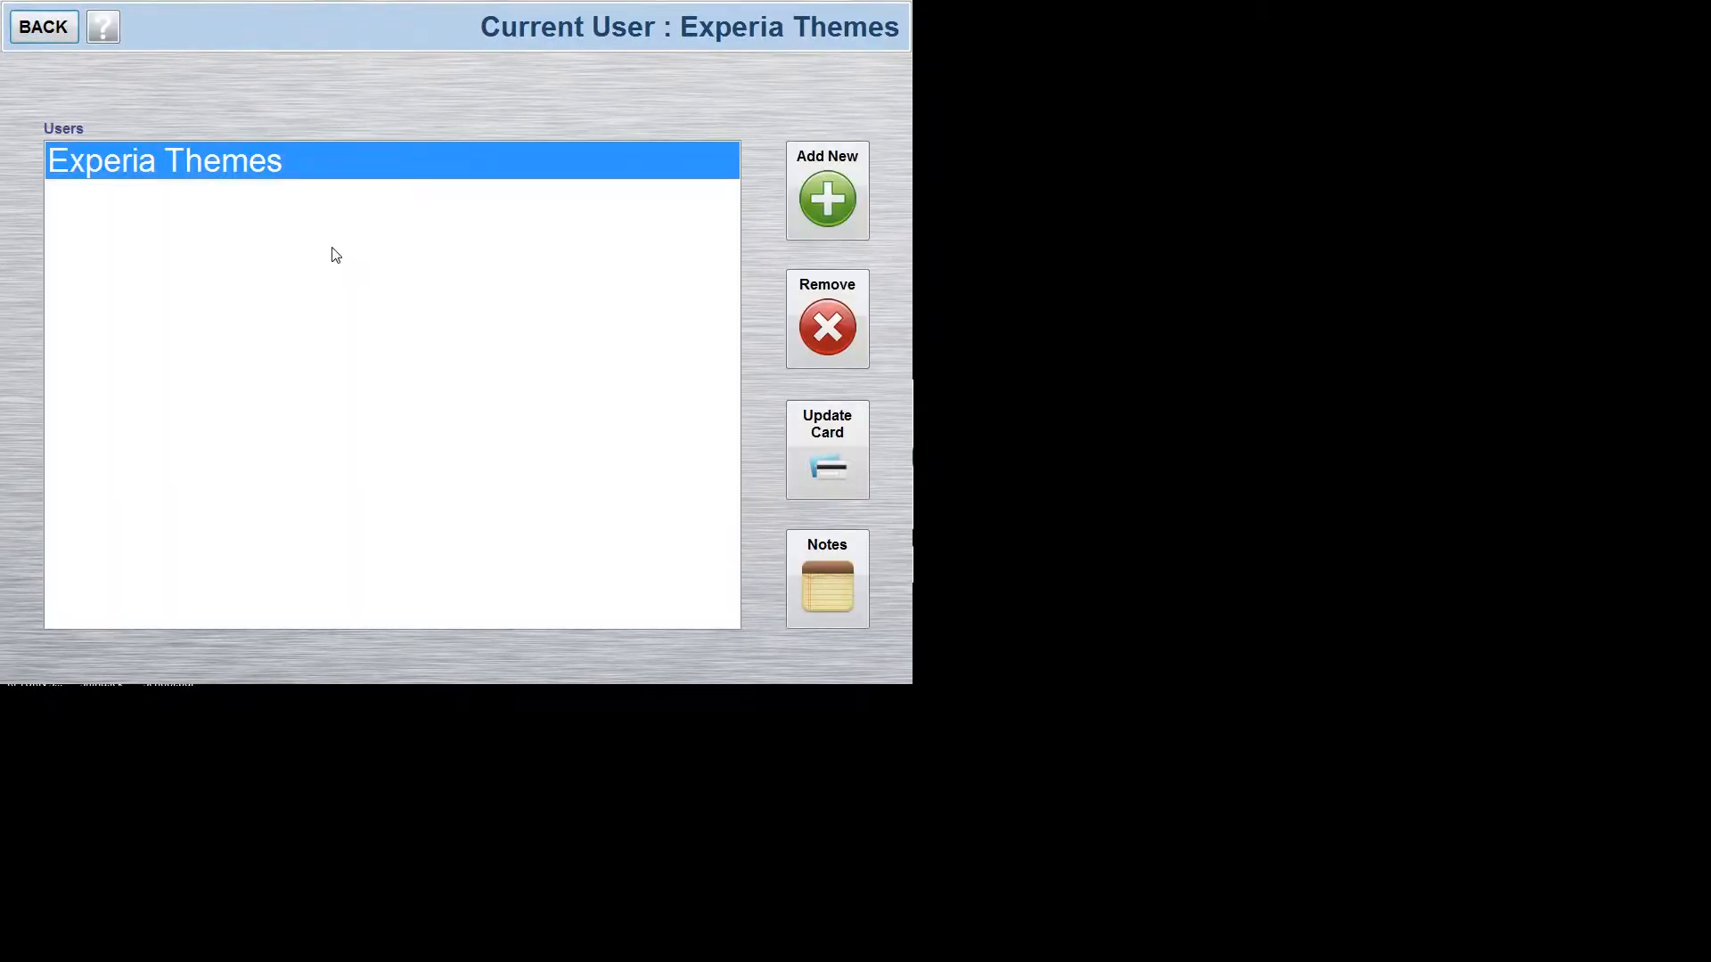
click(846, 196)
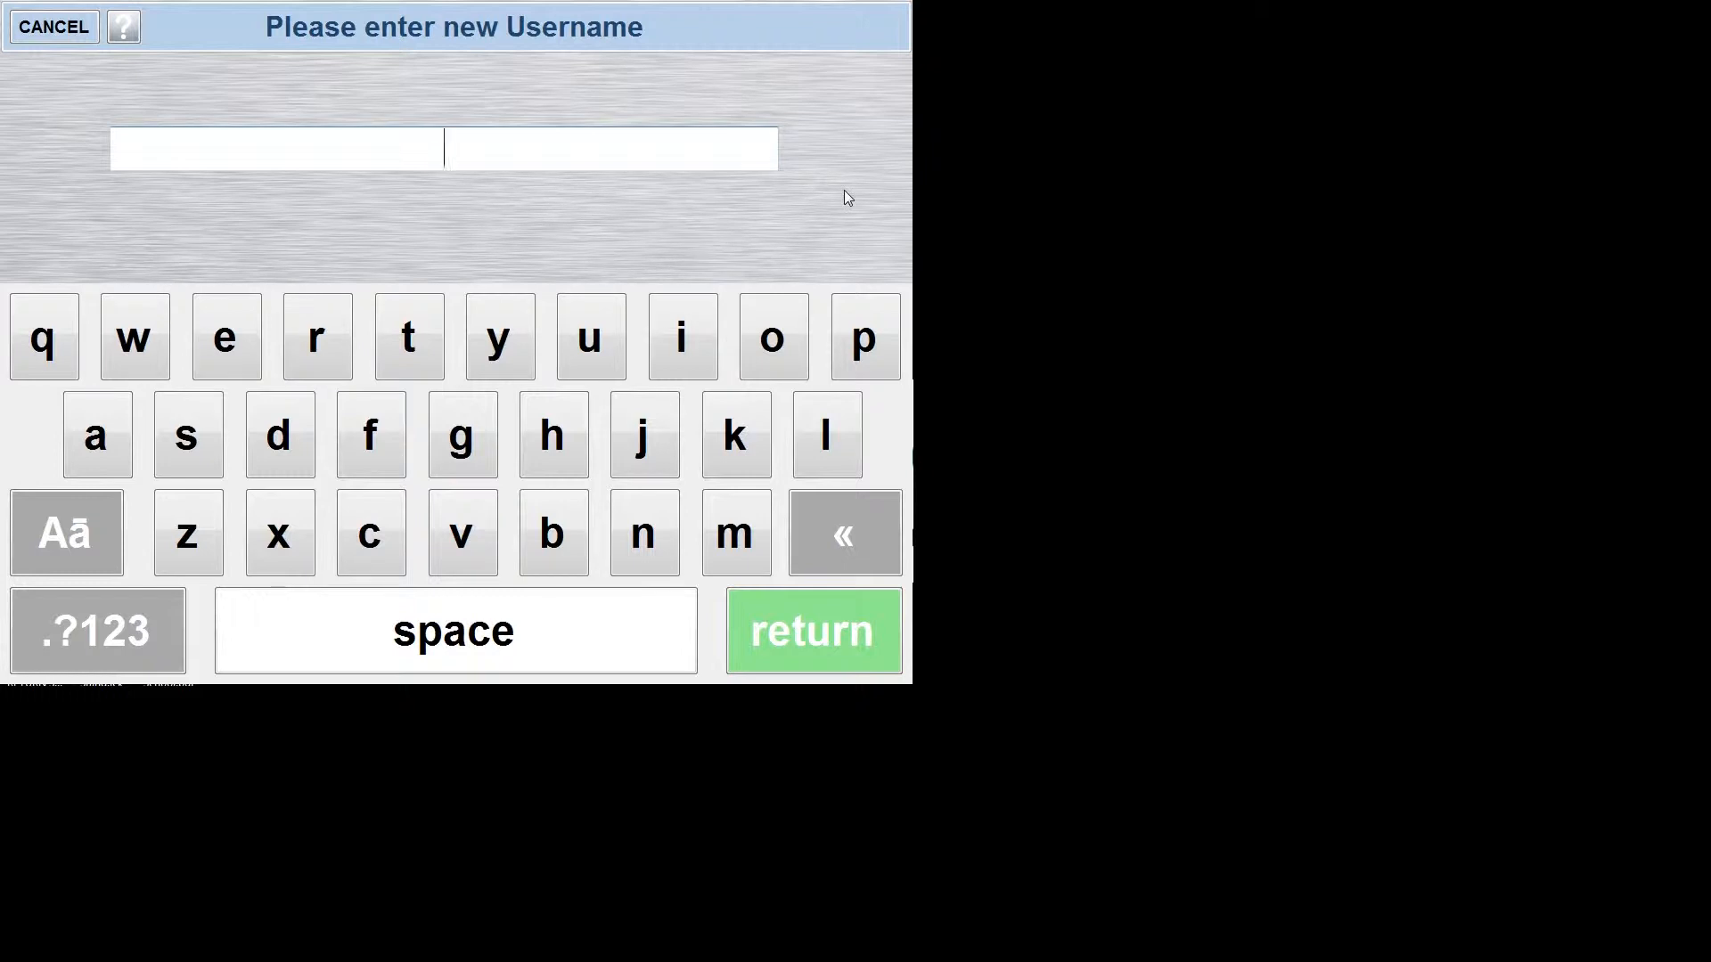
text(Warre)
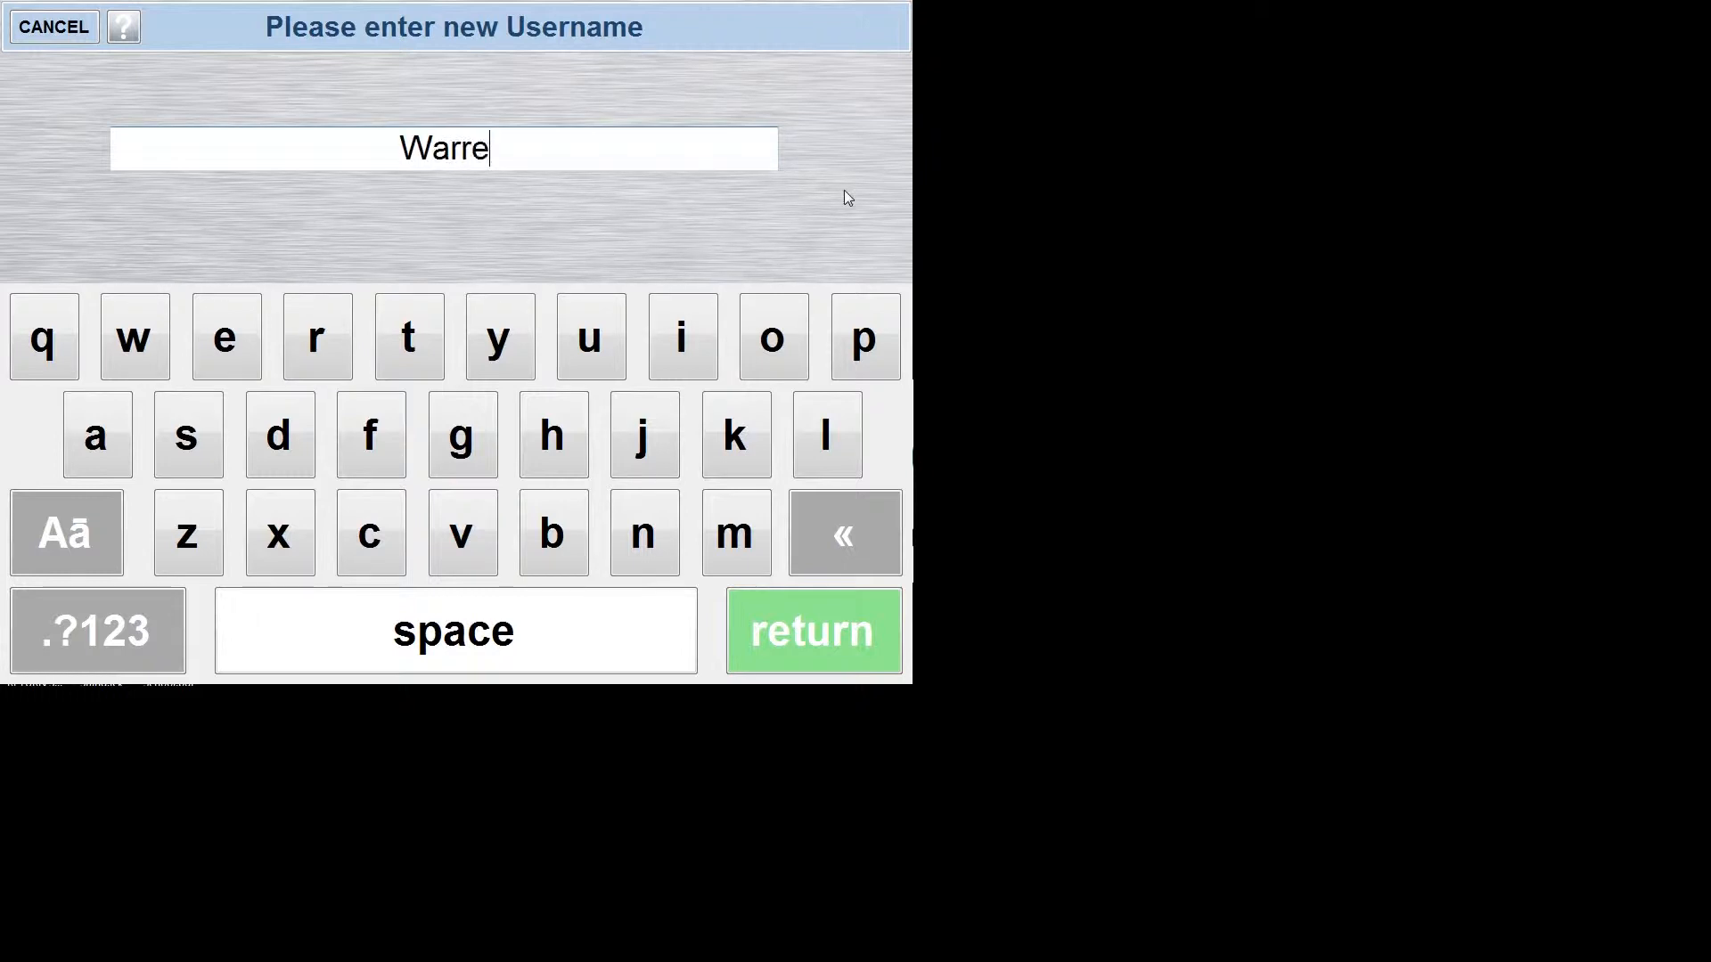
text(n's Test )
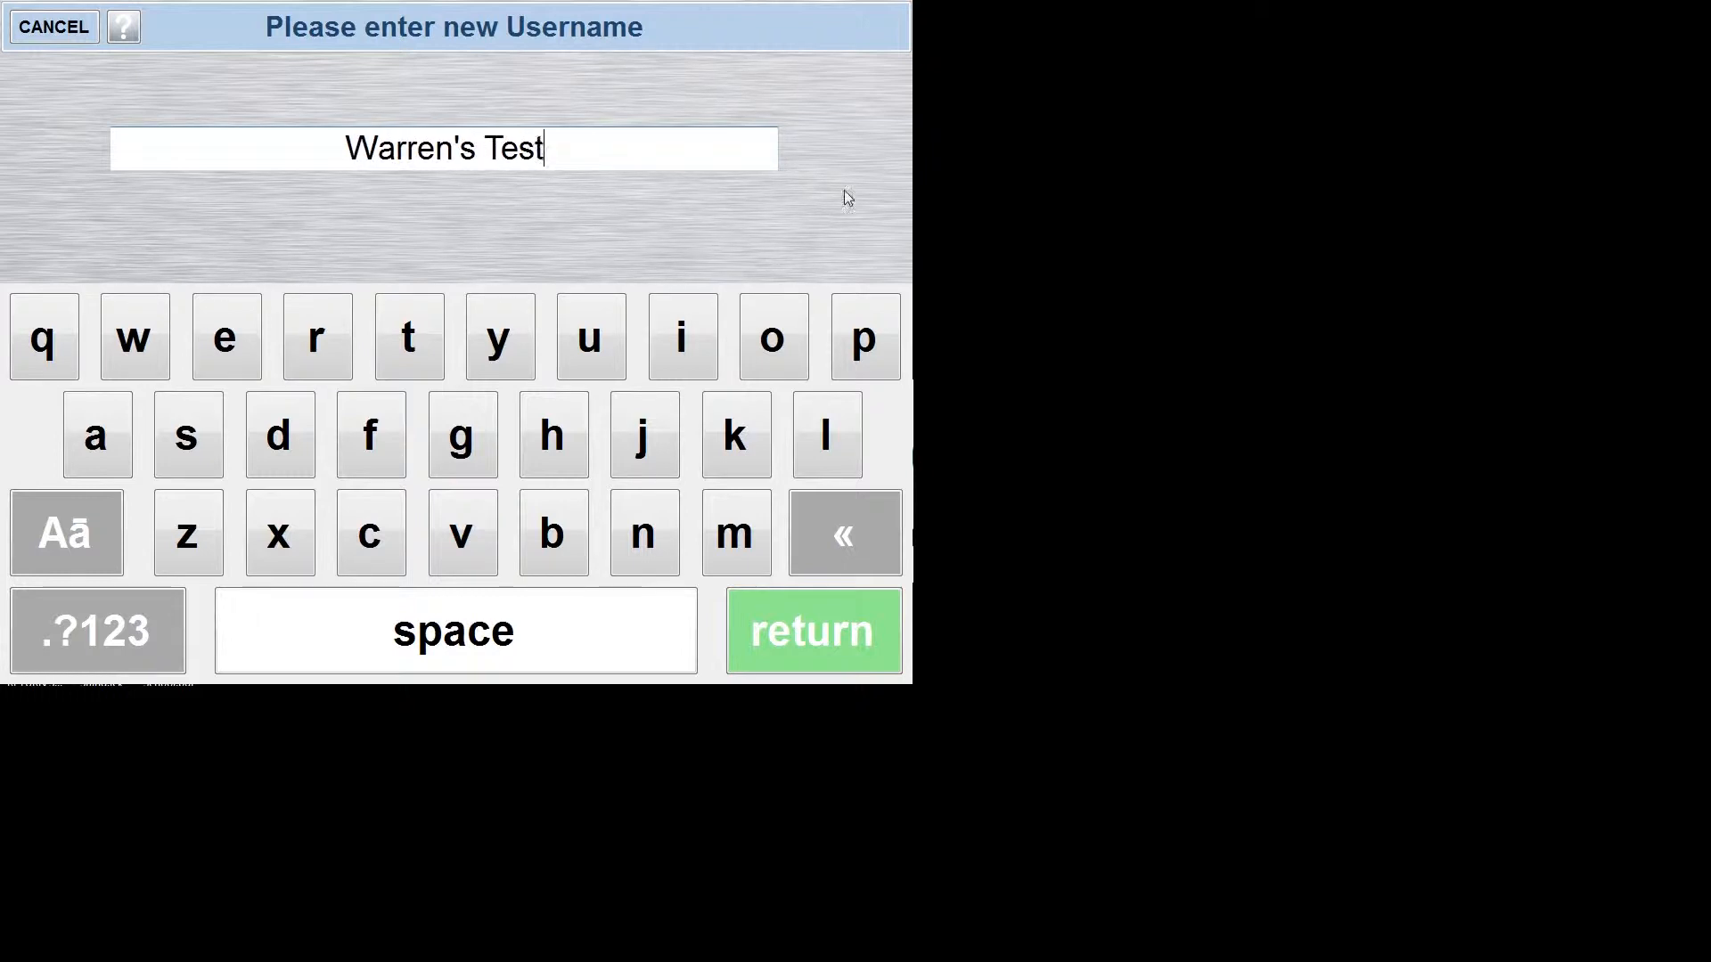
text(Themes)
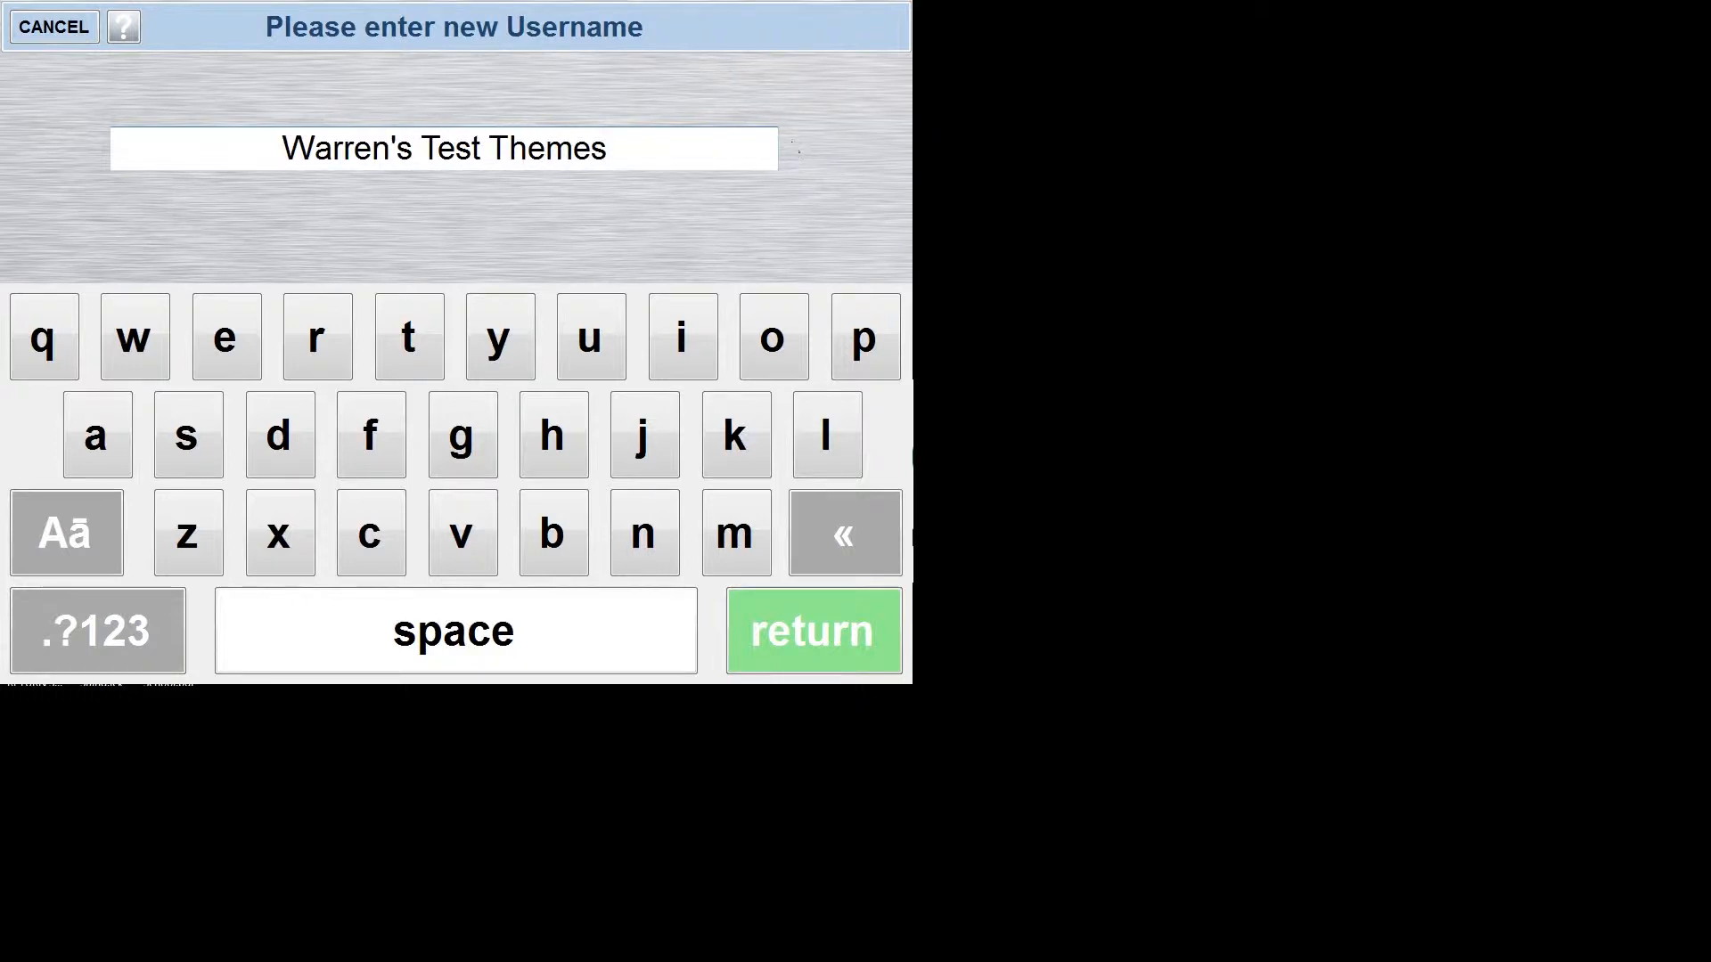
click(807, 661)
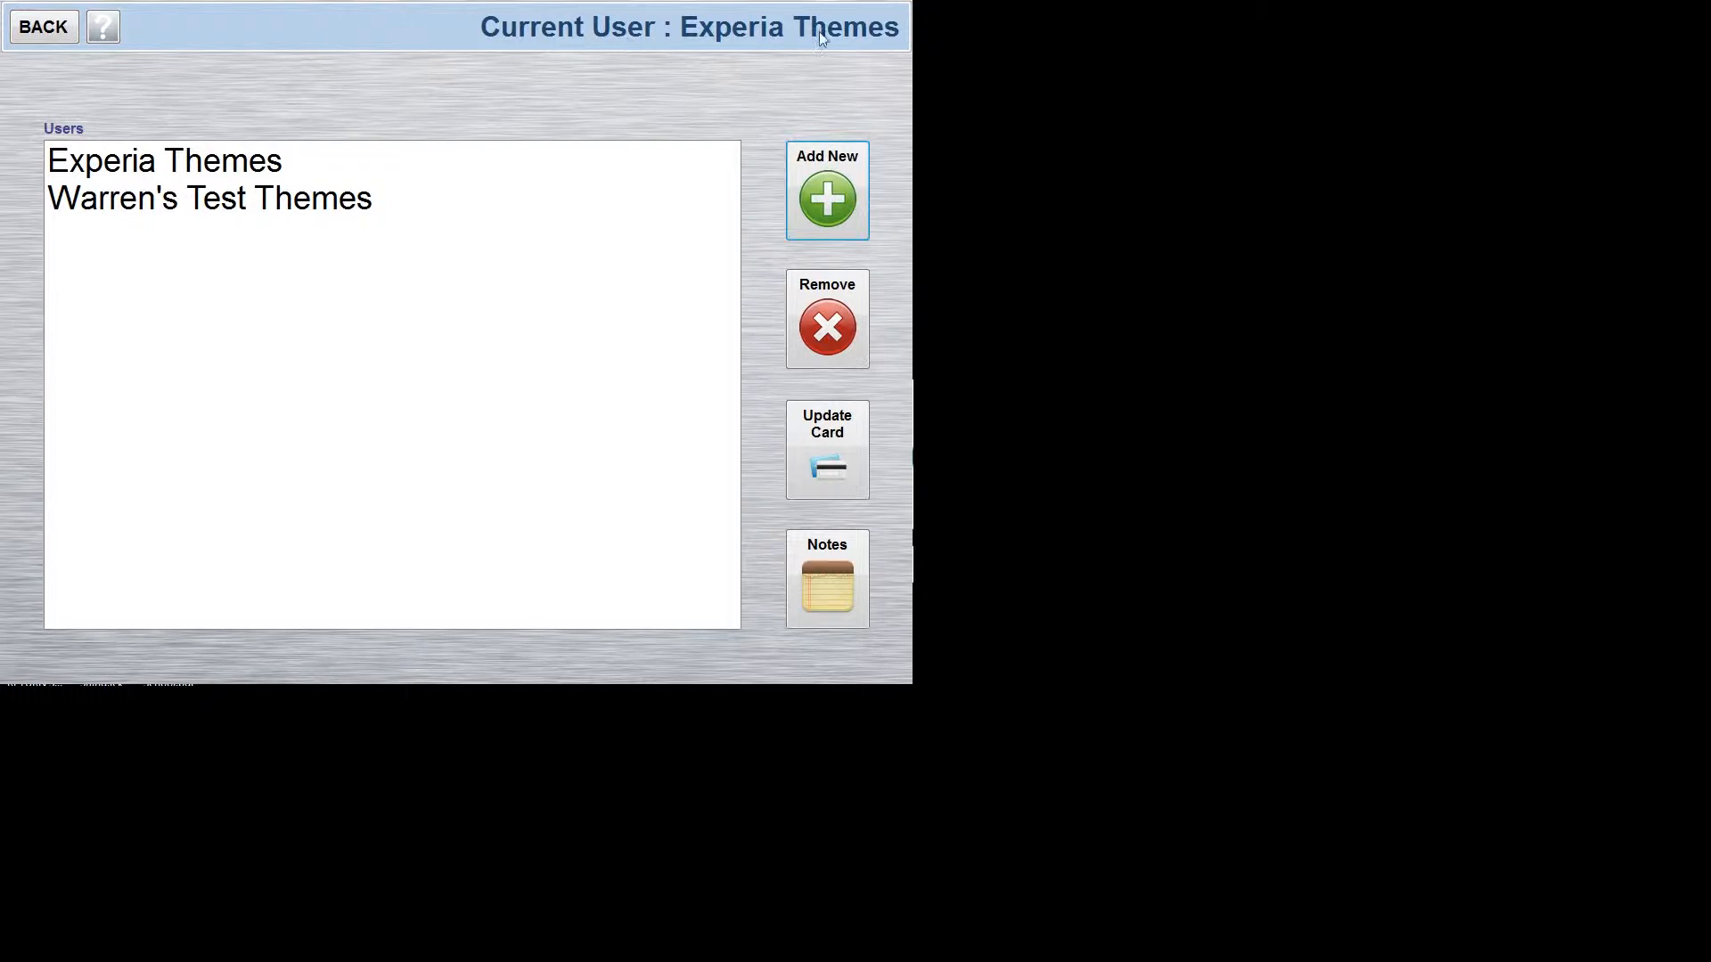
- Switch between the two users in the Users list and make the newly added Test Themes user current
click(301, 211)
click(285, 174)
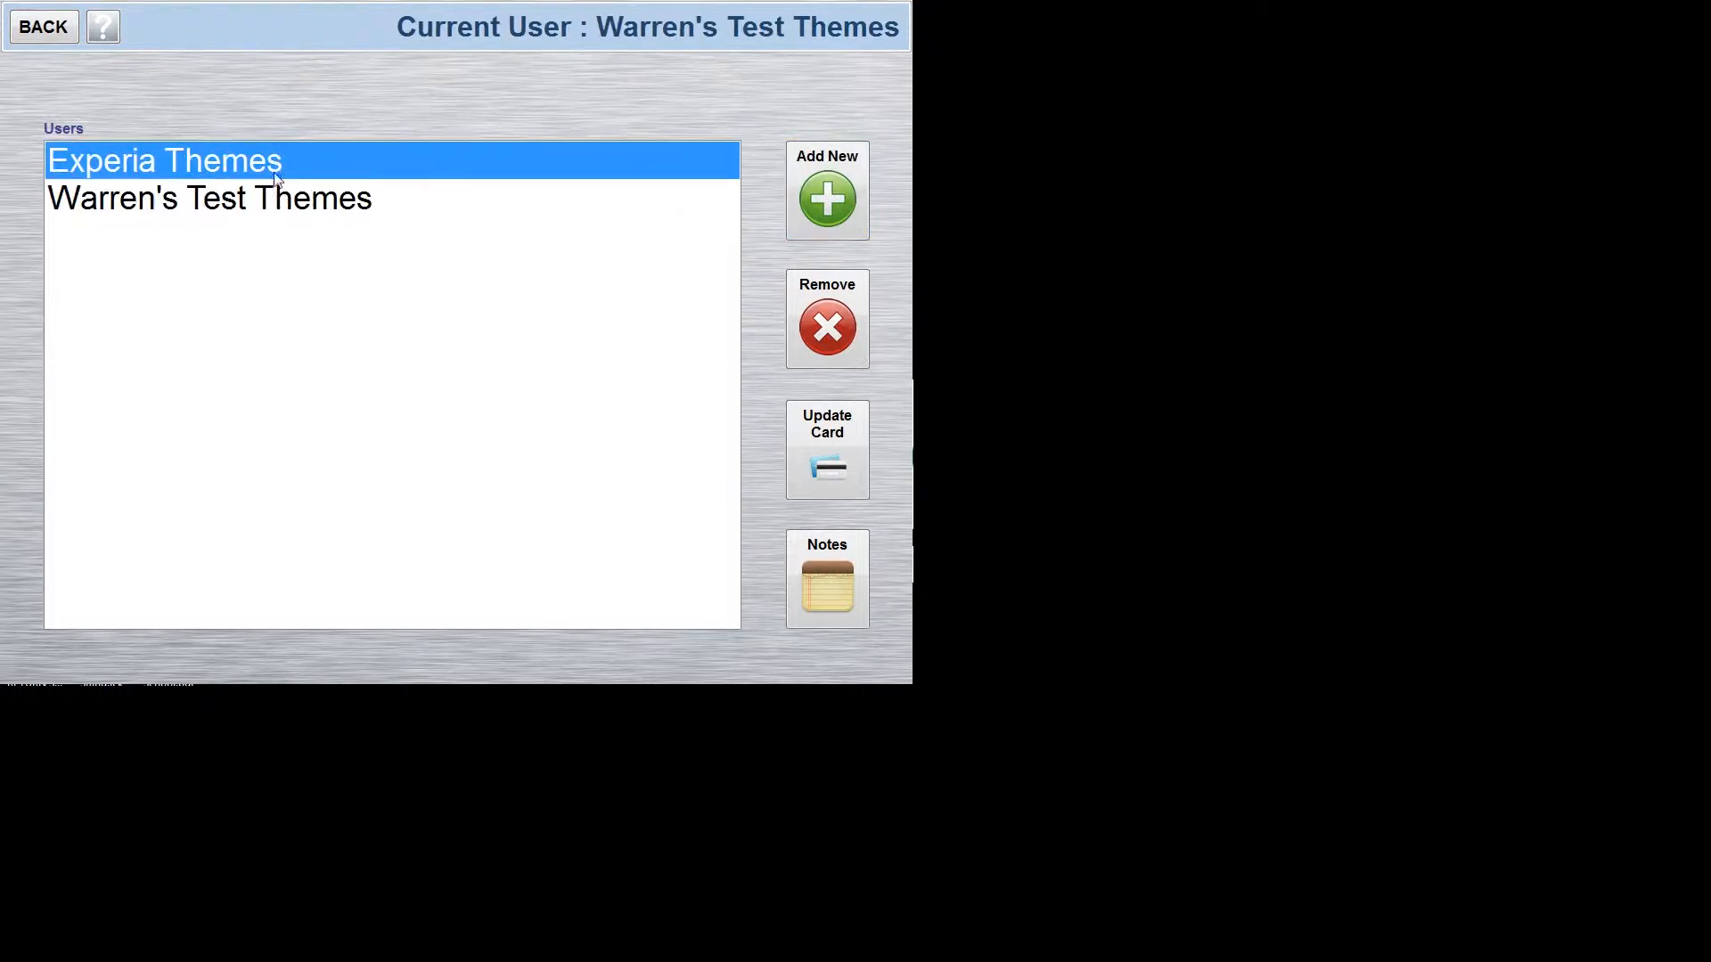
click(267, 194)
click(264, 171)
click(264, 205)
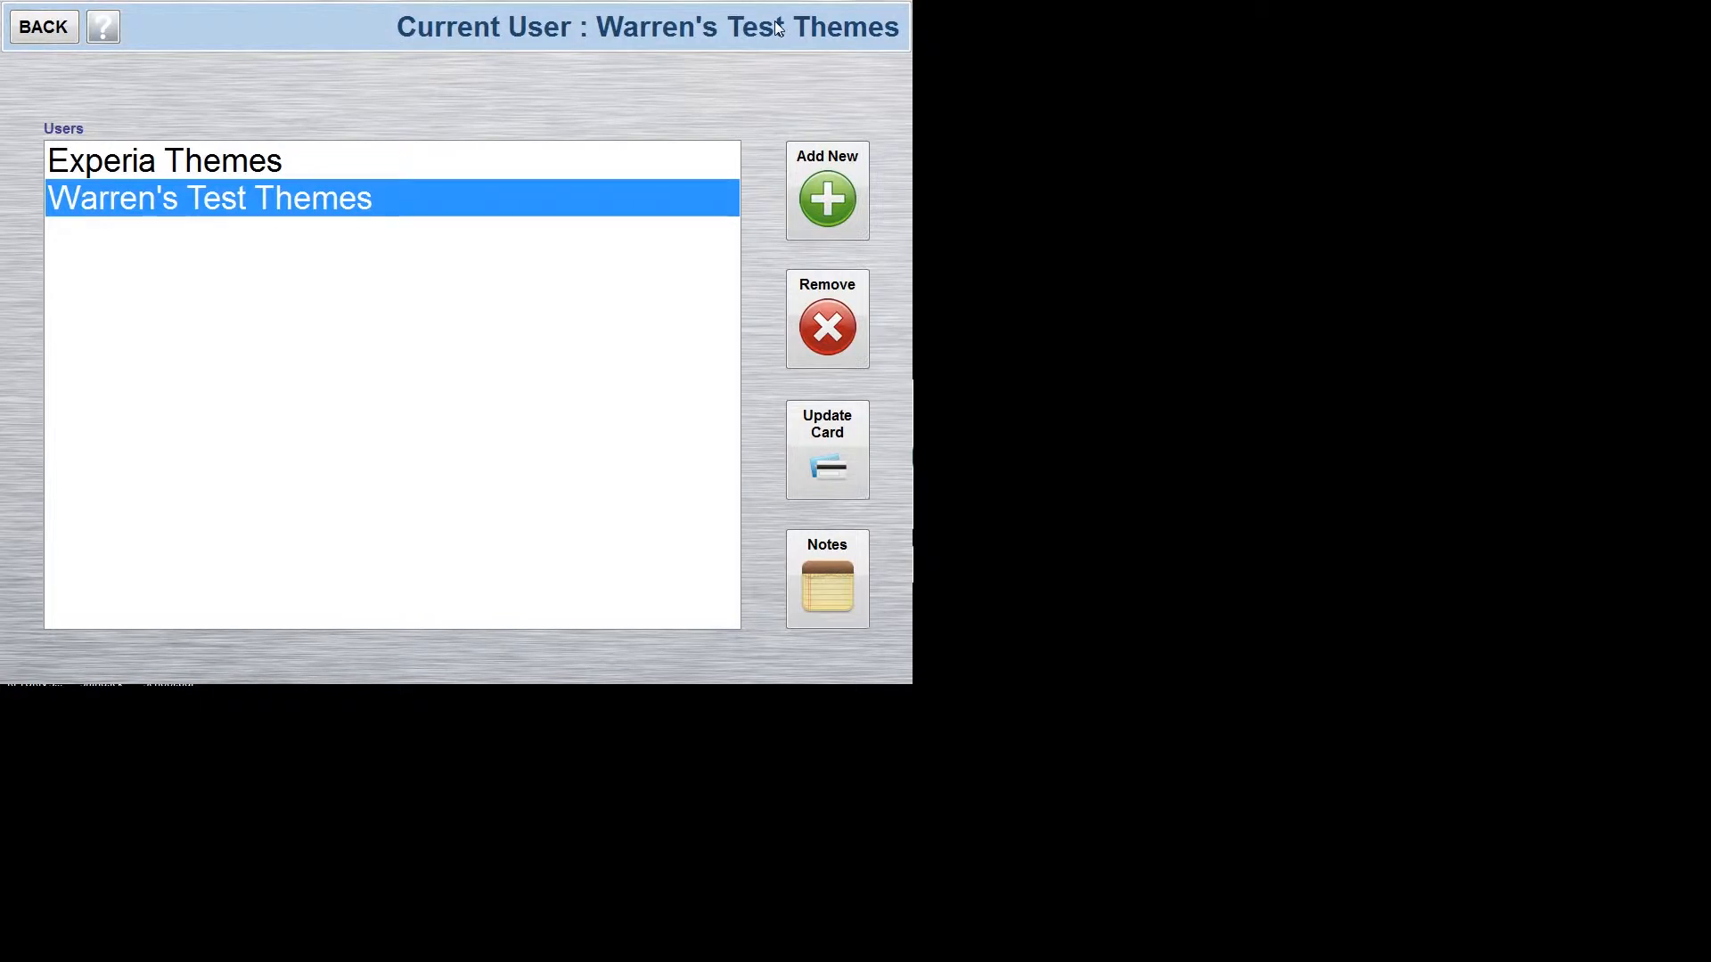
- Try to update the swipe card for the Test Themes user
click(813, 454)
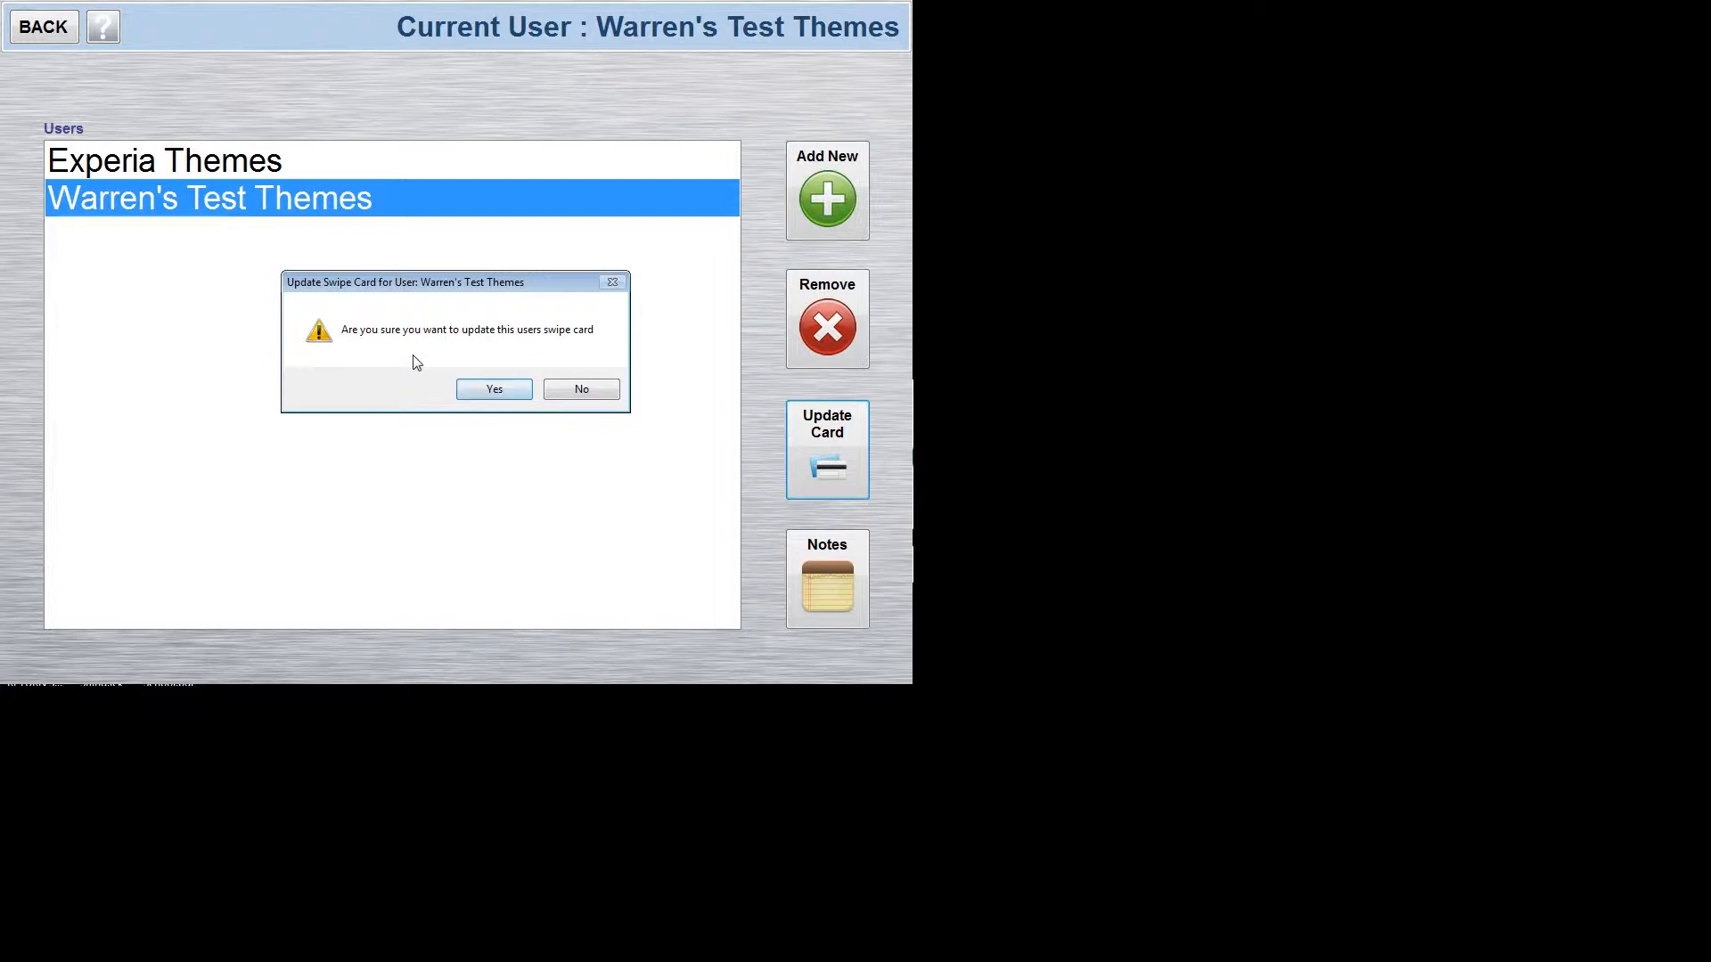
click(472, 392)
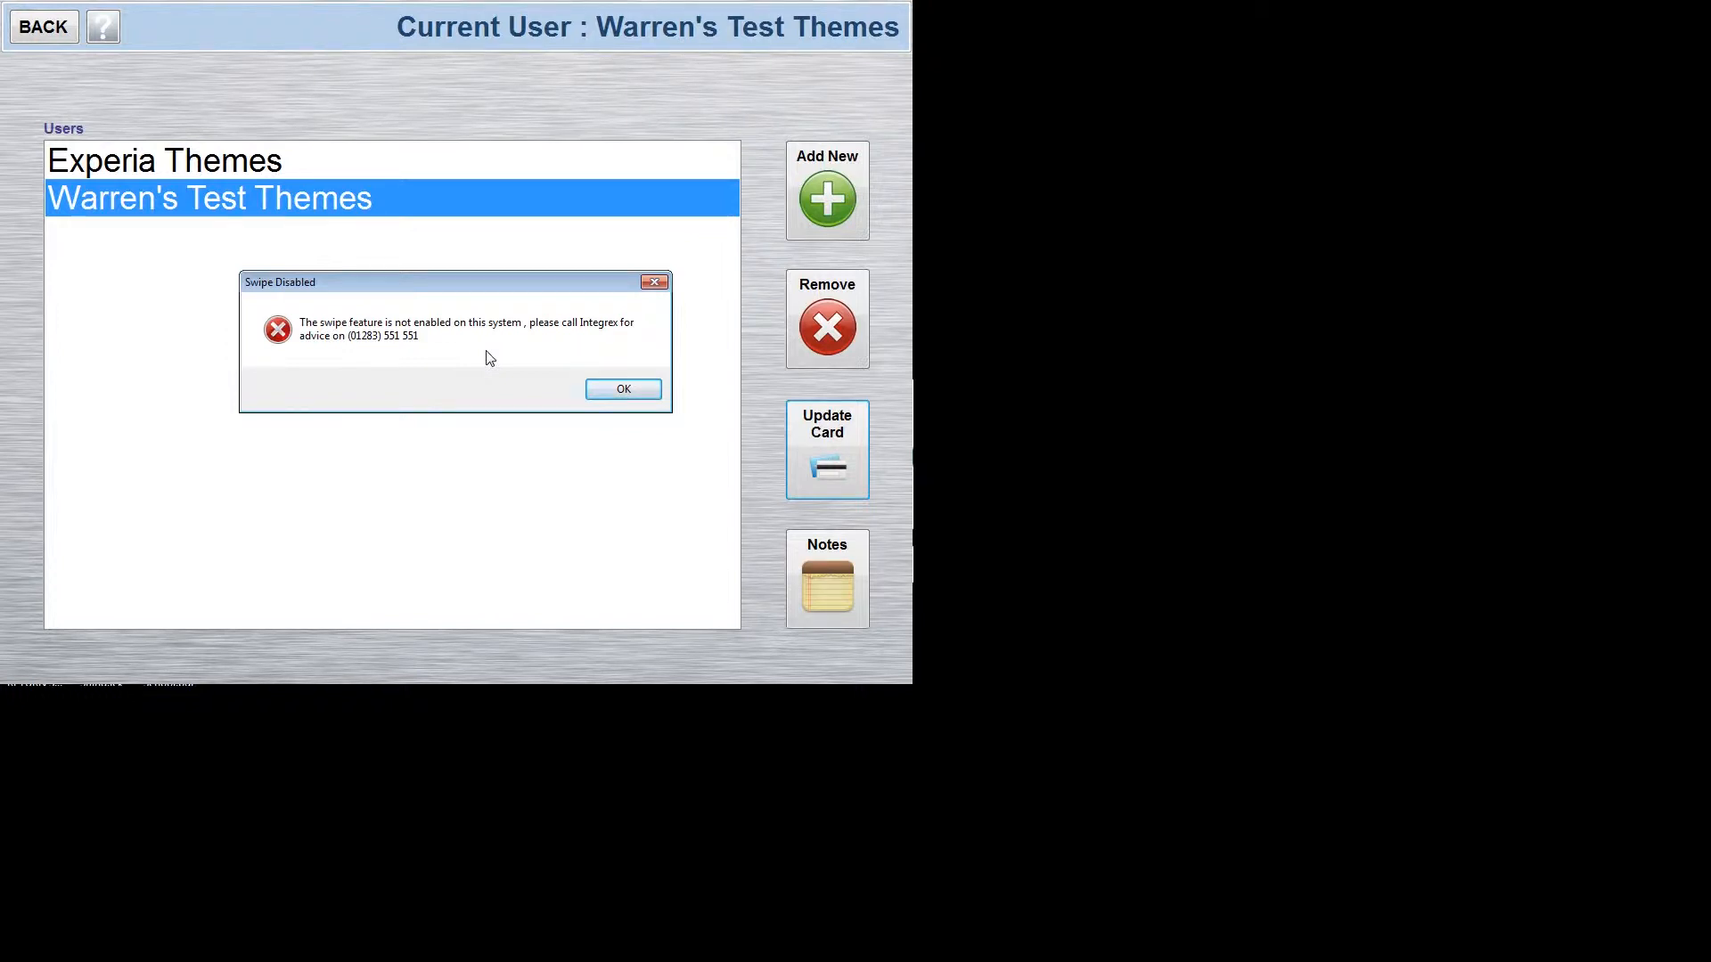
click(613, 392)
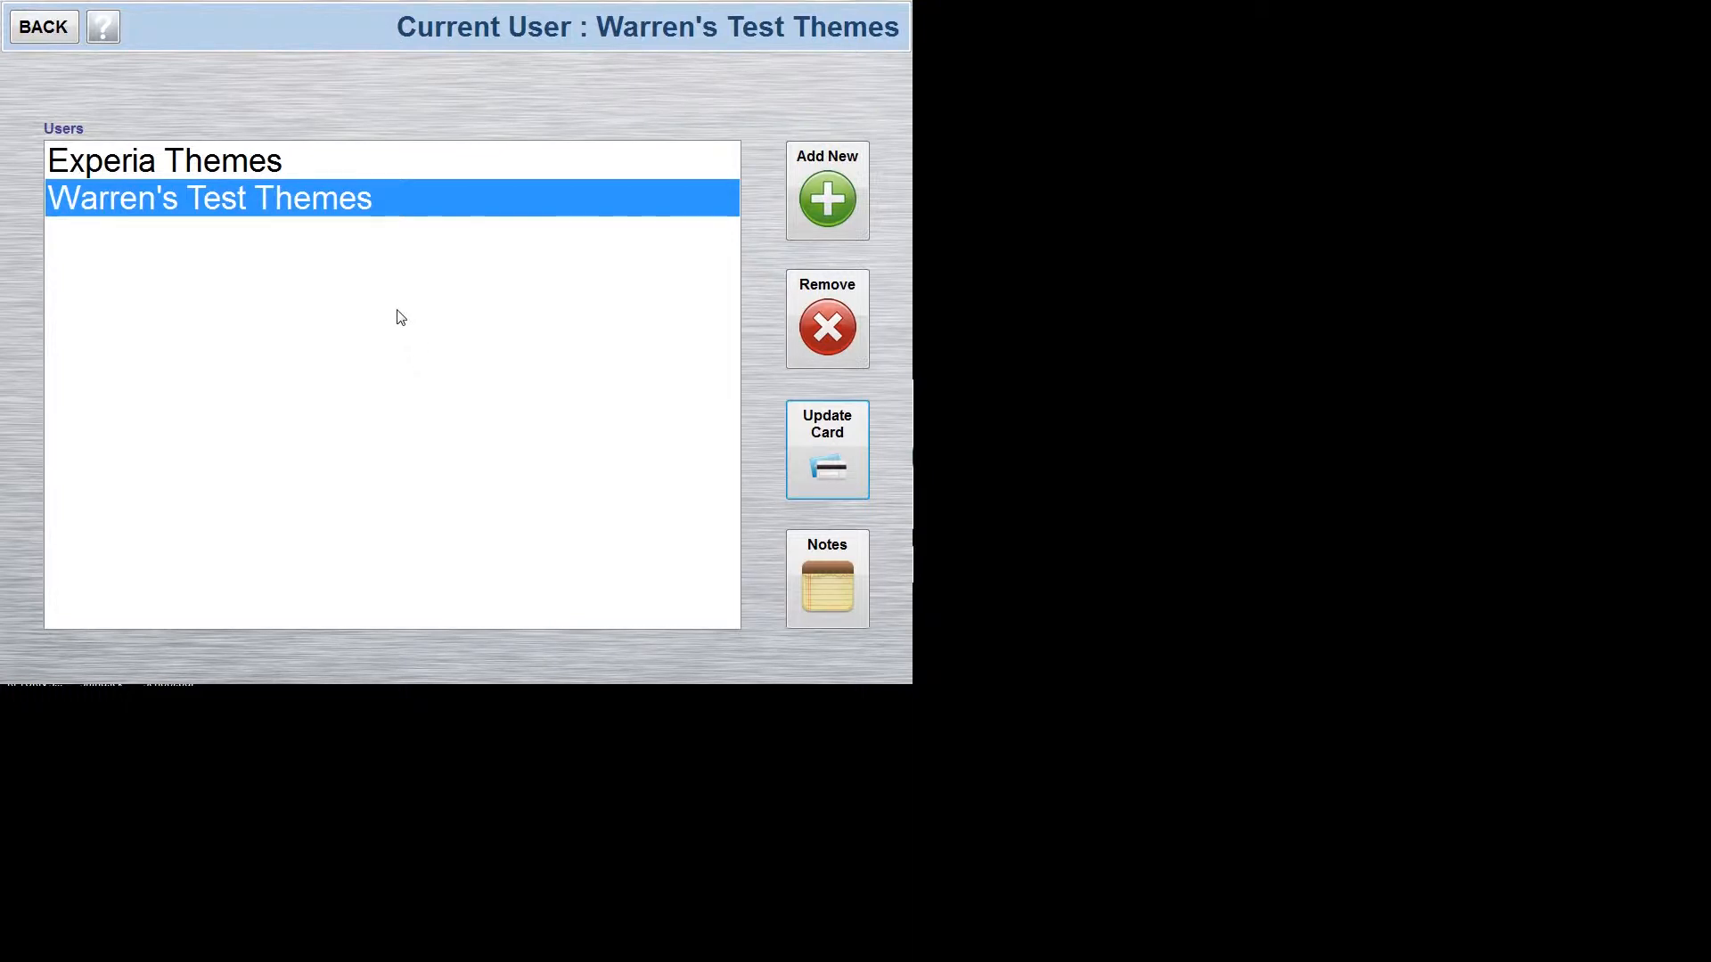
- Leave the user list with the Test Themes user selected and open that user's Scheduler
click(316, 219)
click(39, 29)
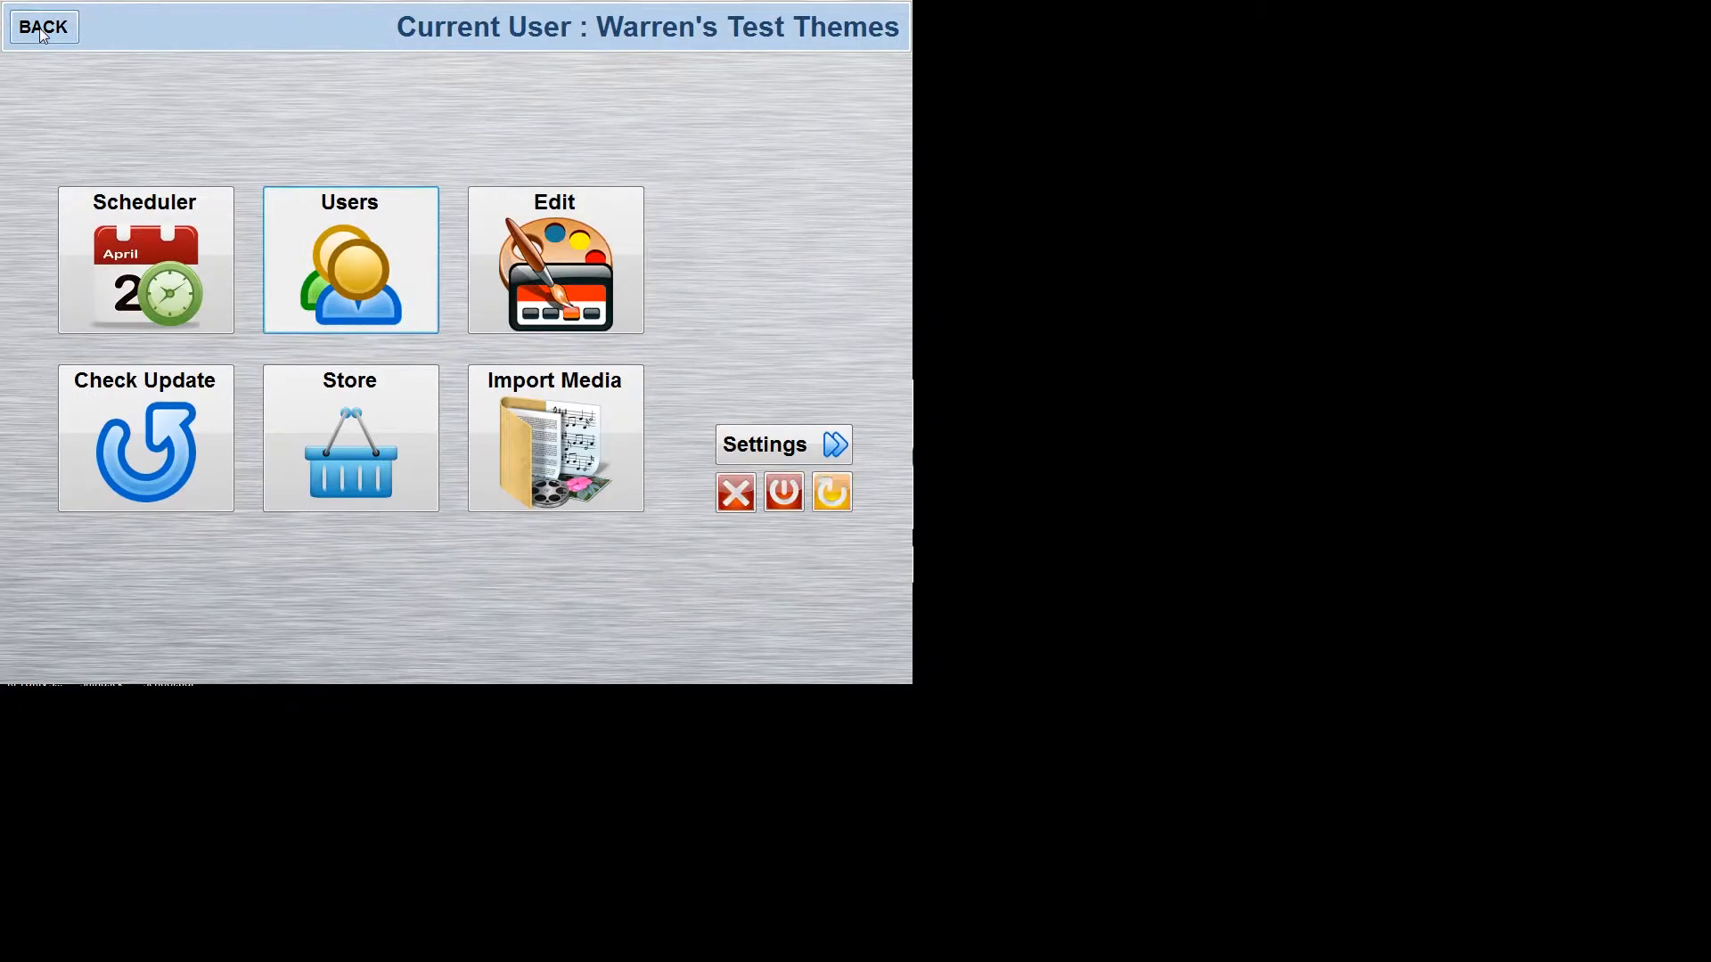
click(148, 233)
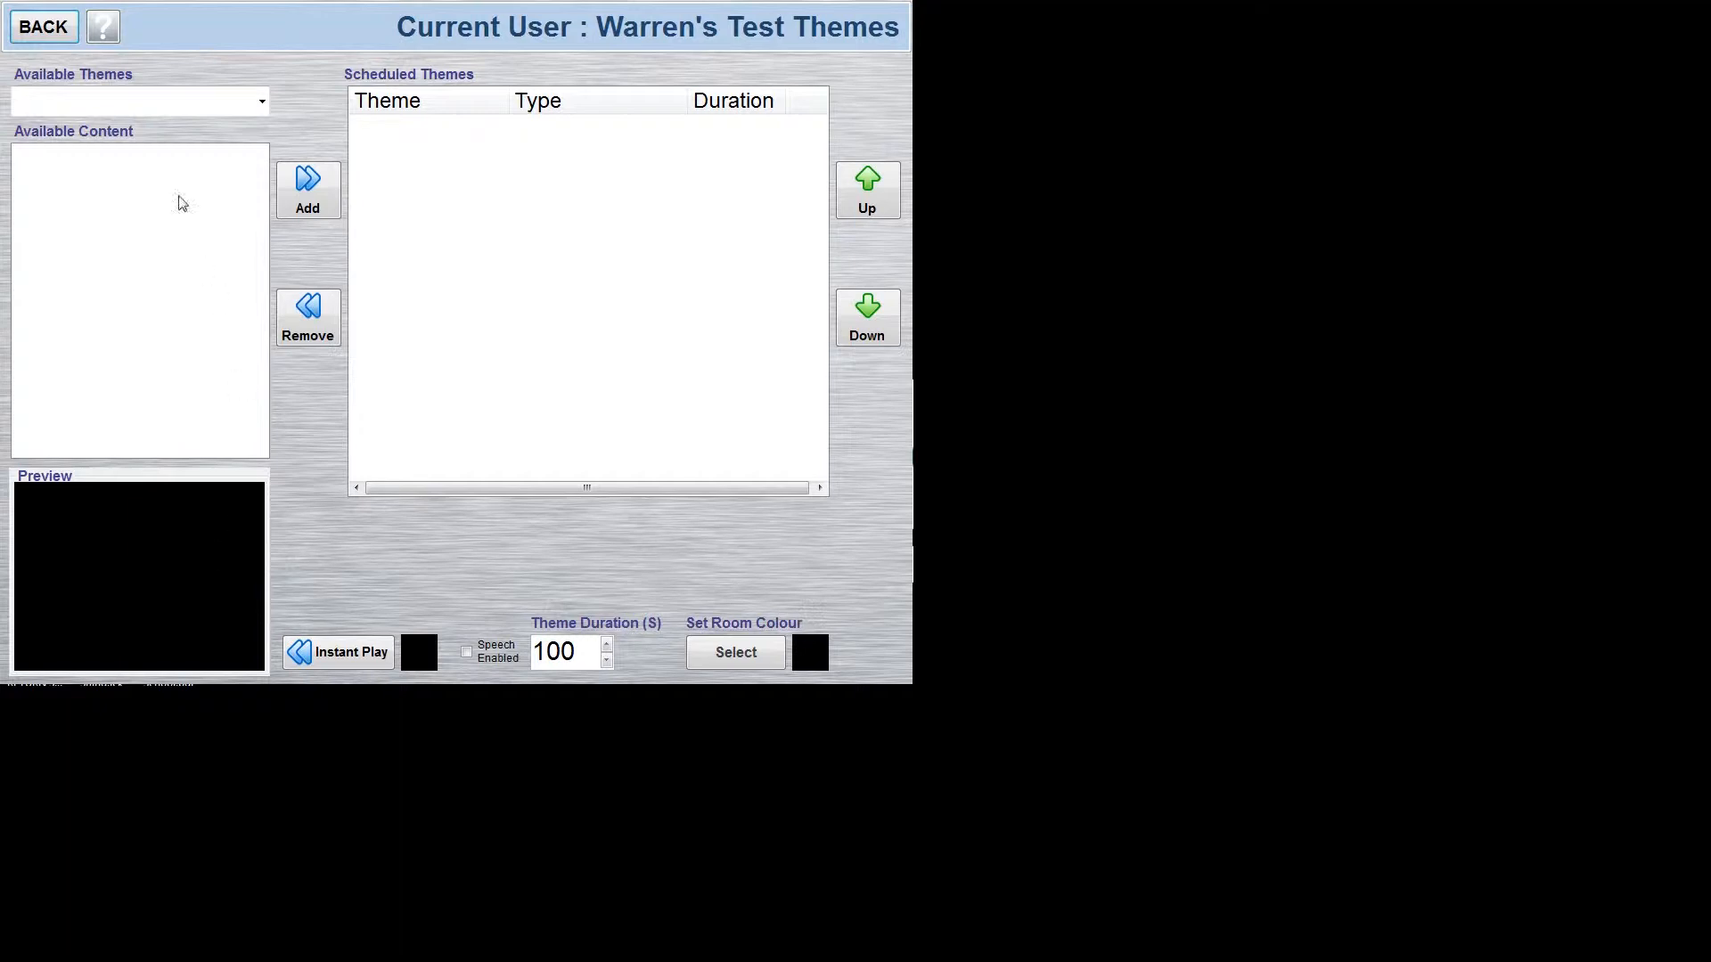
- Preview the "How Many Animals" and "How many fish" content of the Beams theme
click(260, 102)
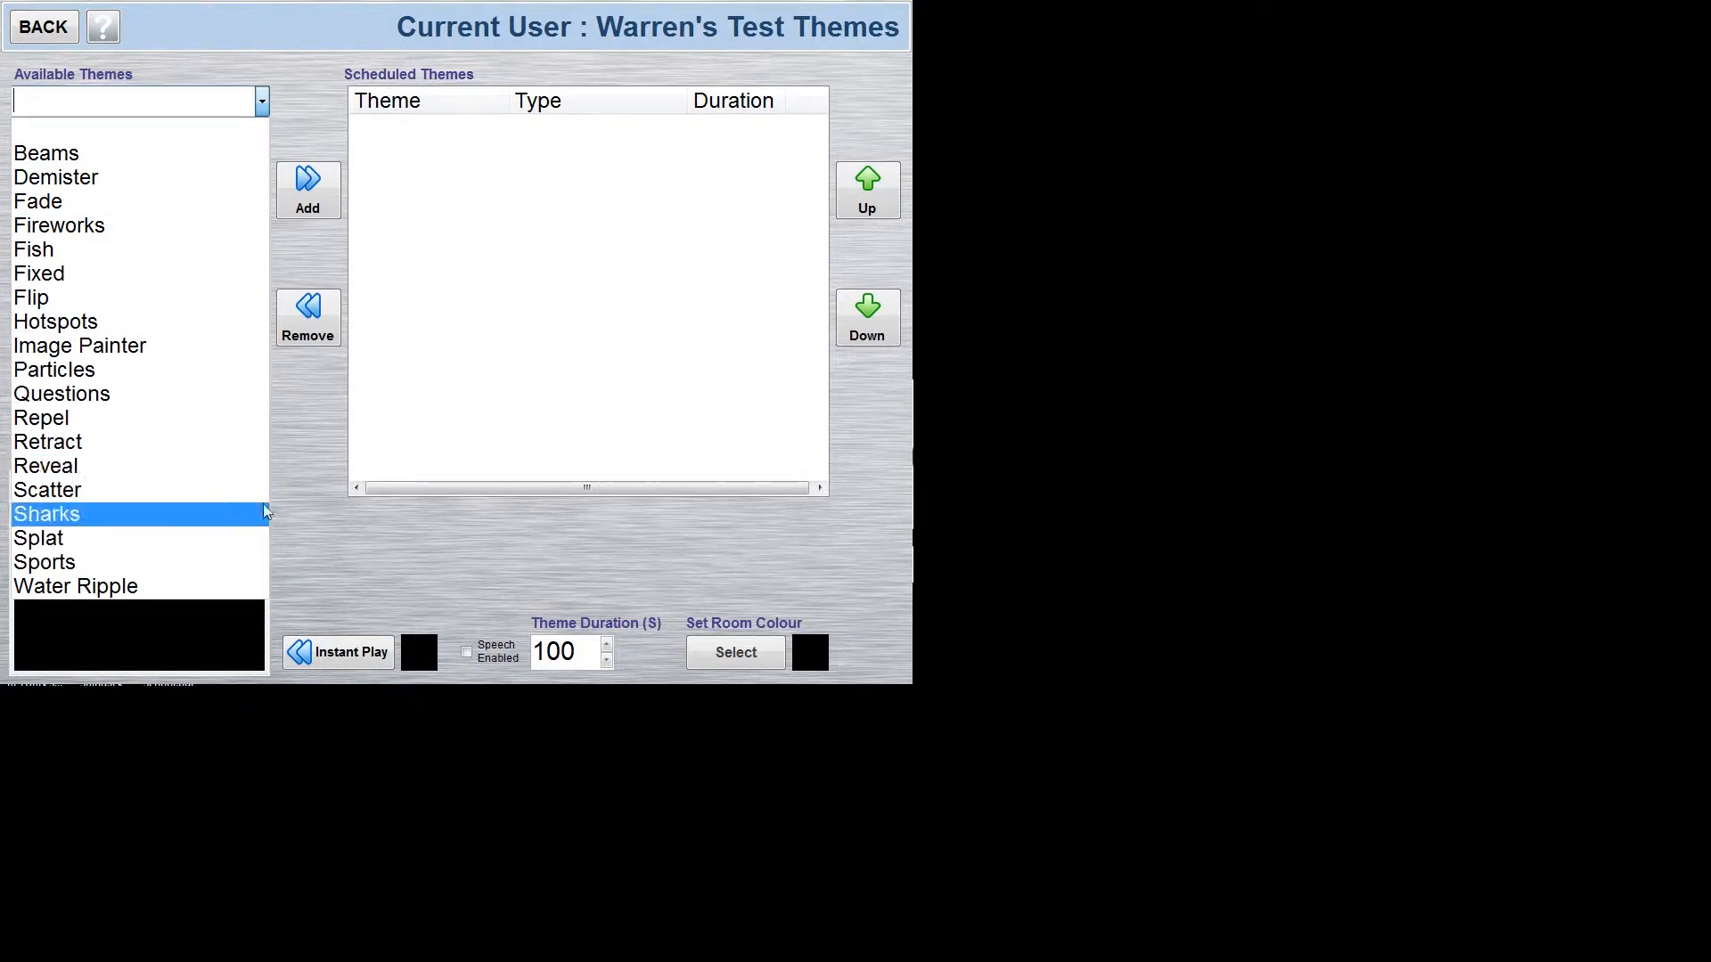
click(303, 520)
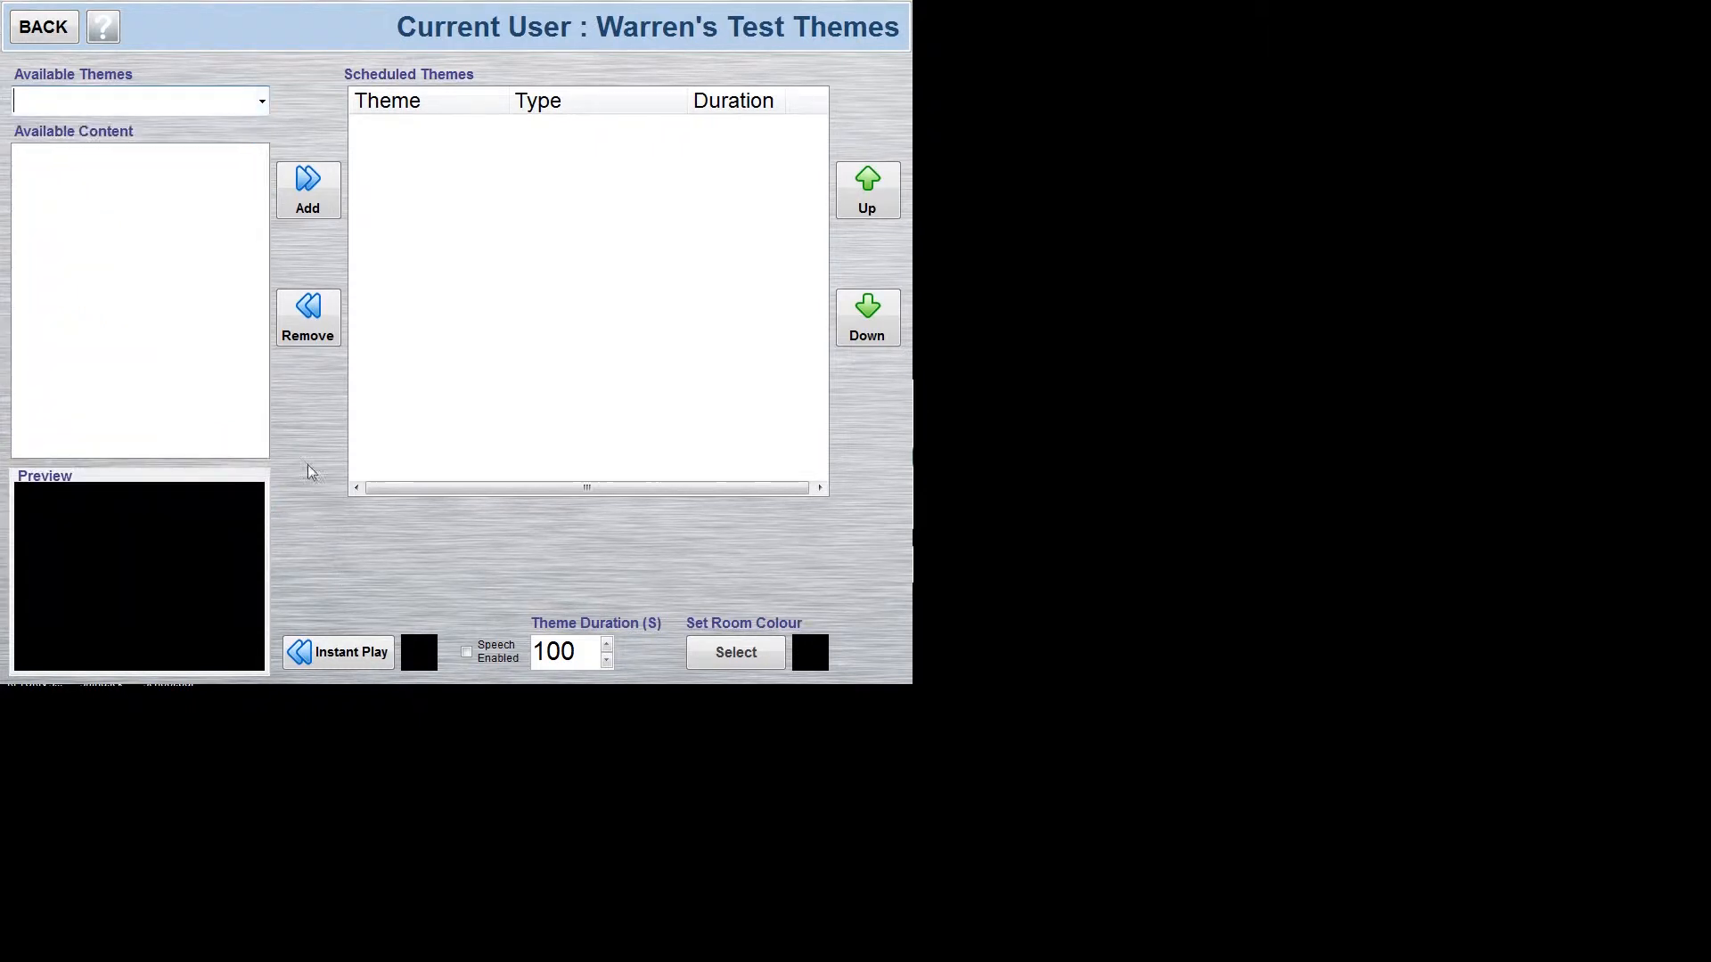
click(261, 103)
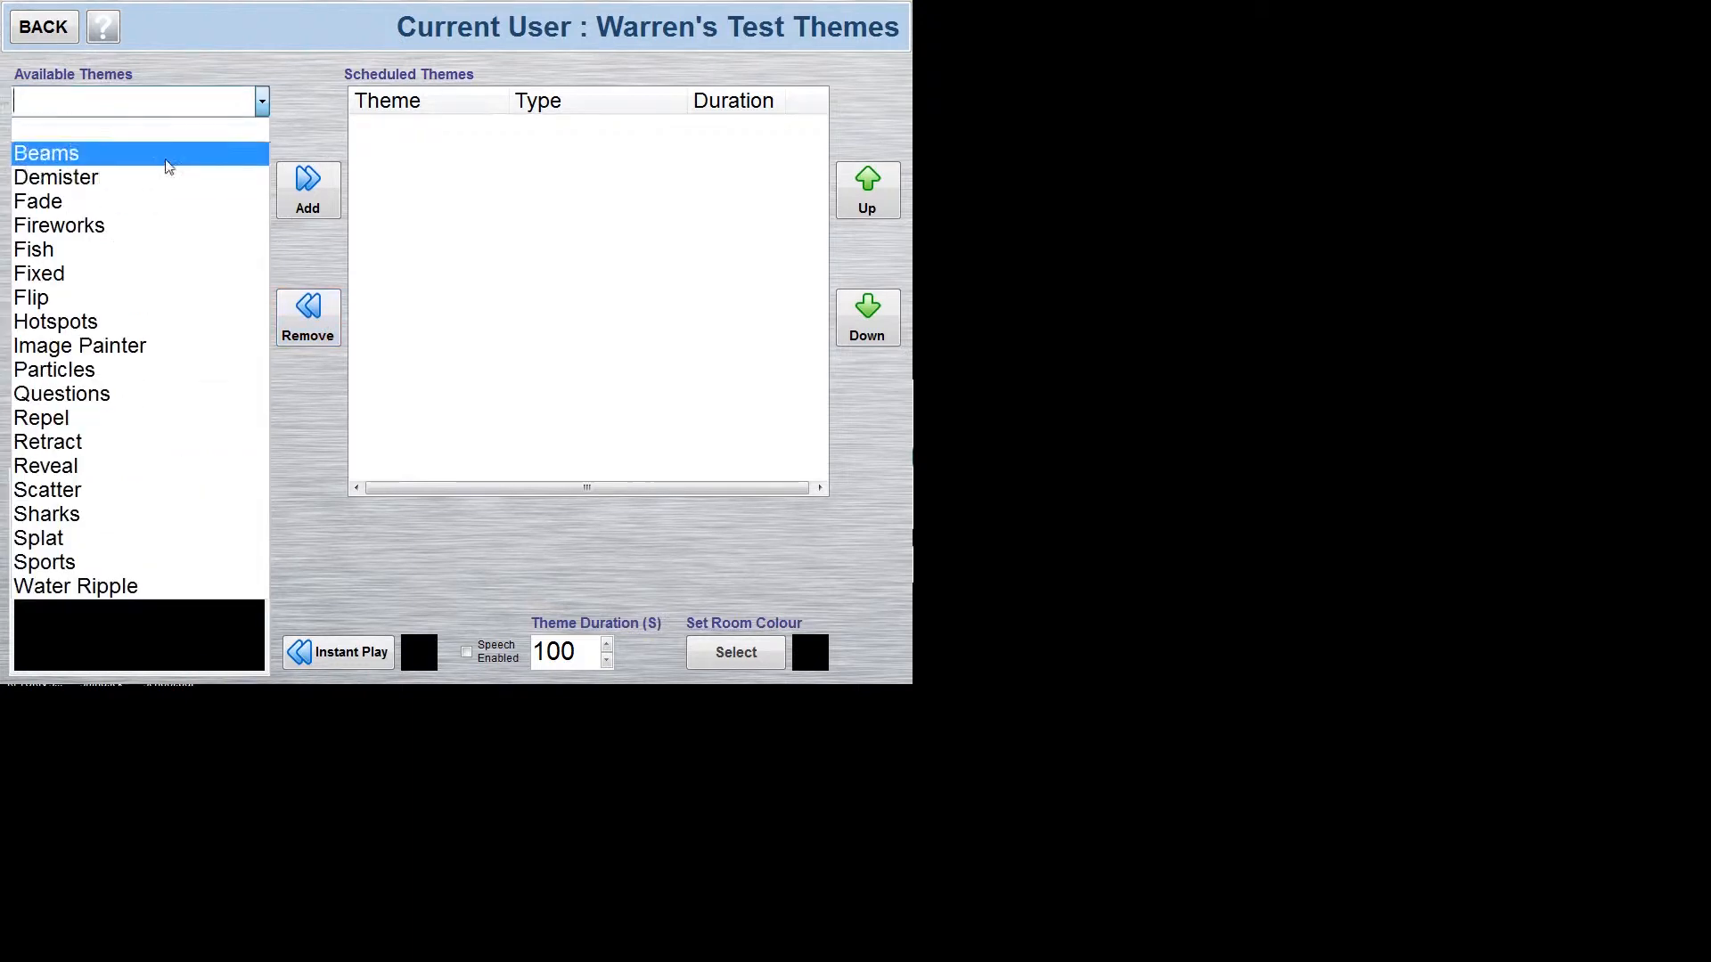
click(168, 155)
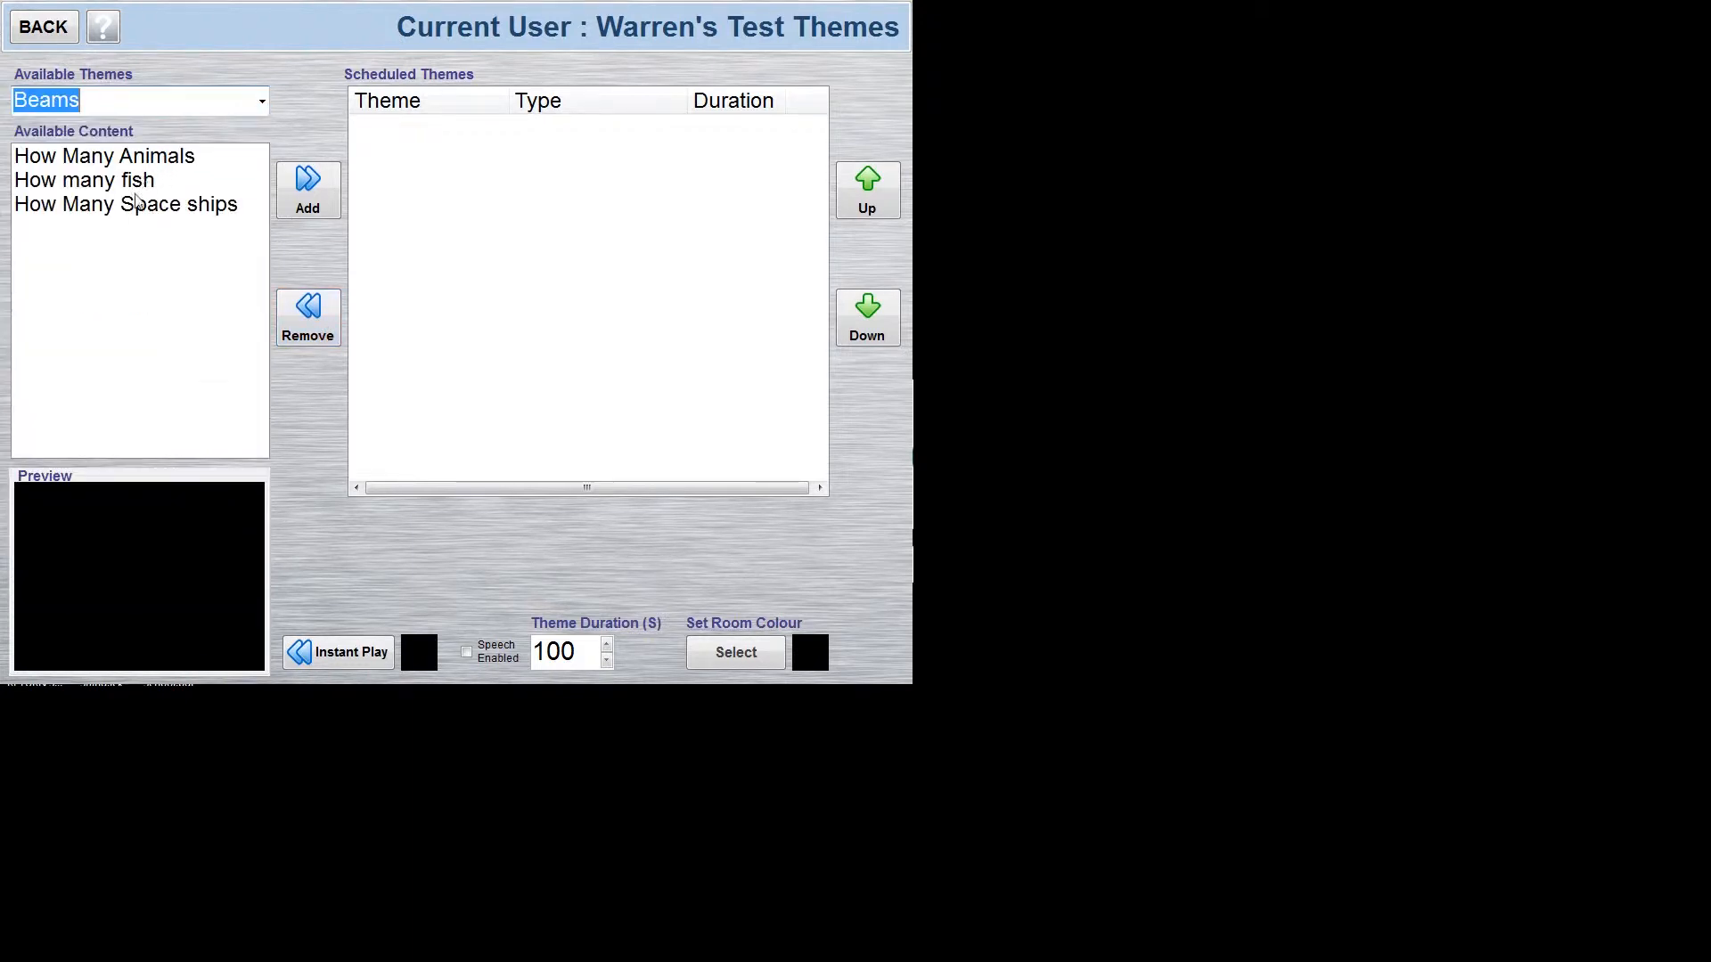
click(119, 162)
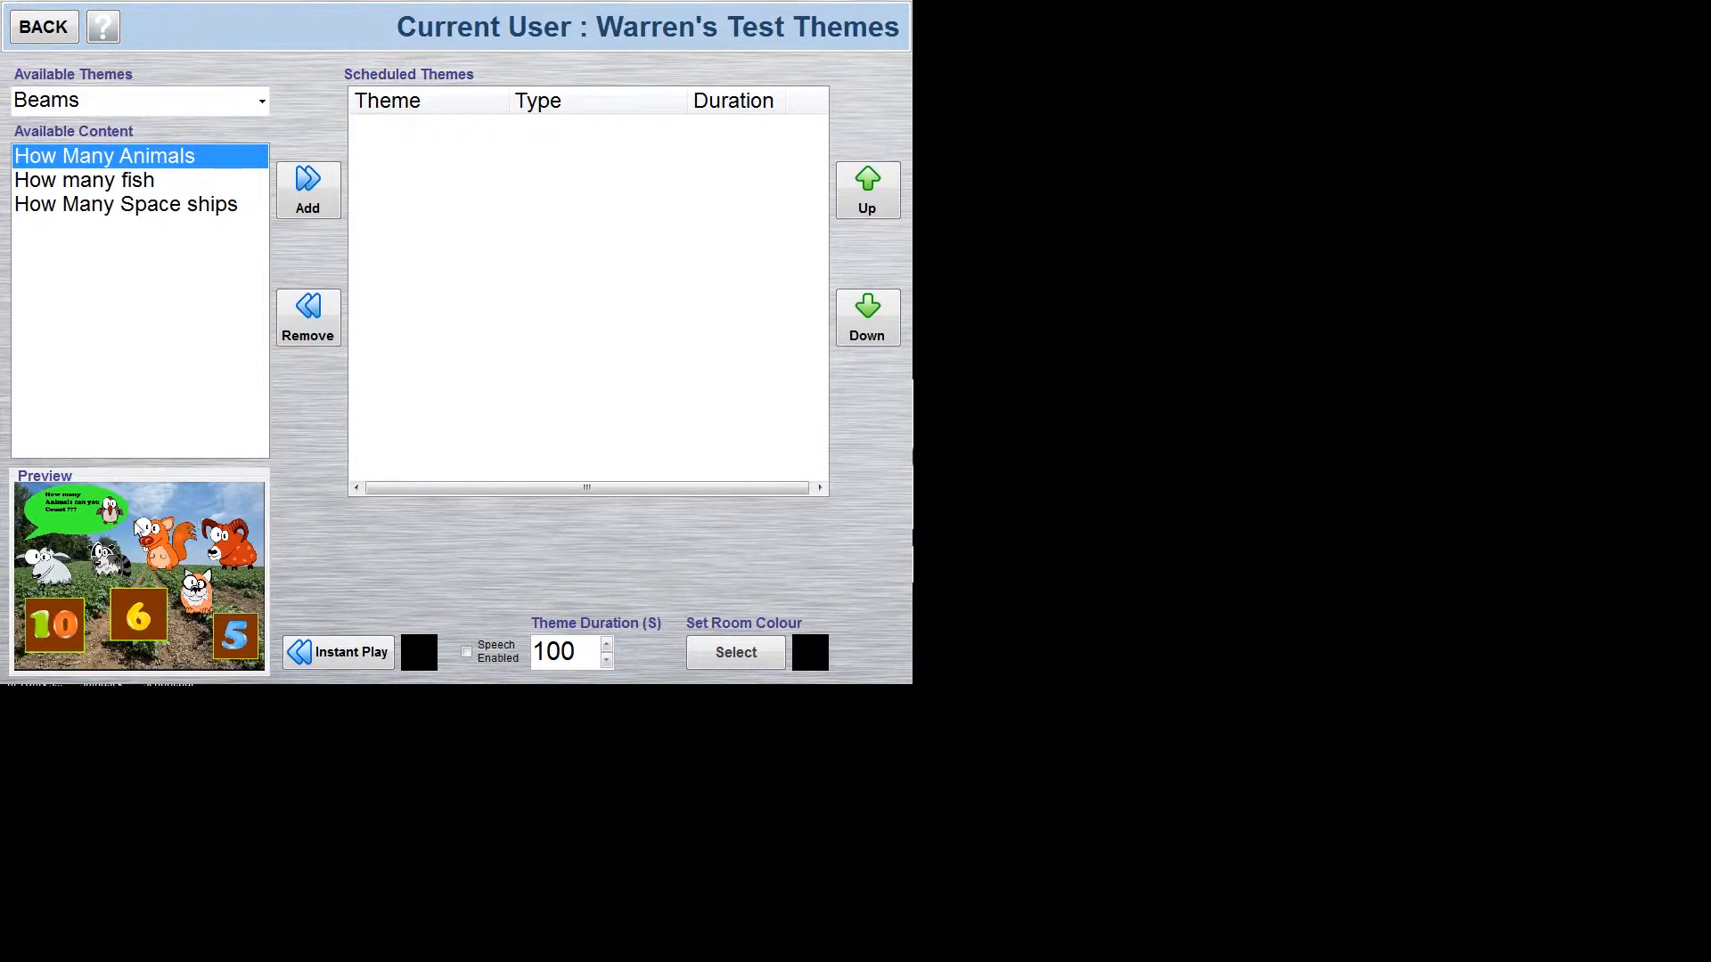
click(105, 182)
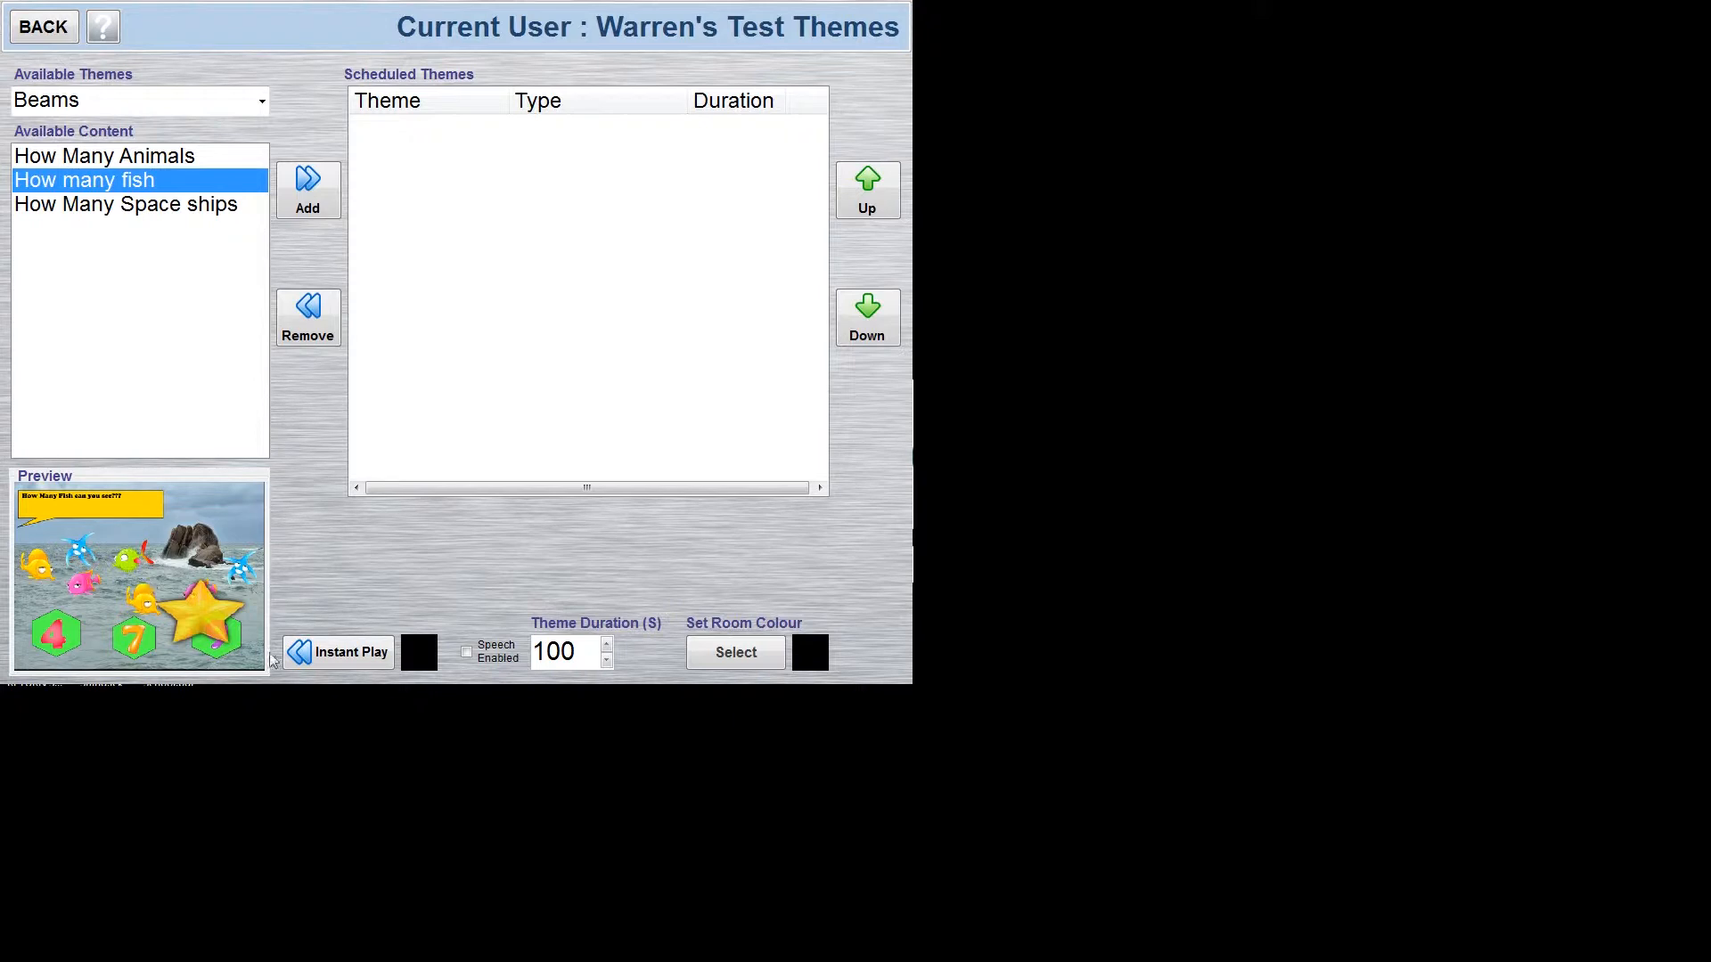
click(861, 189)
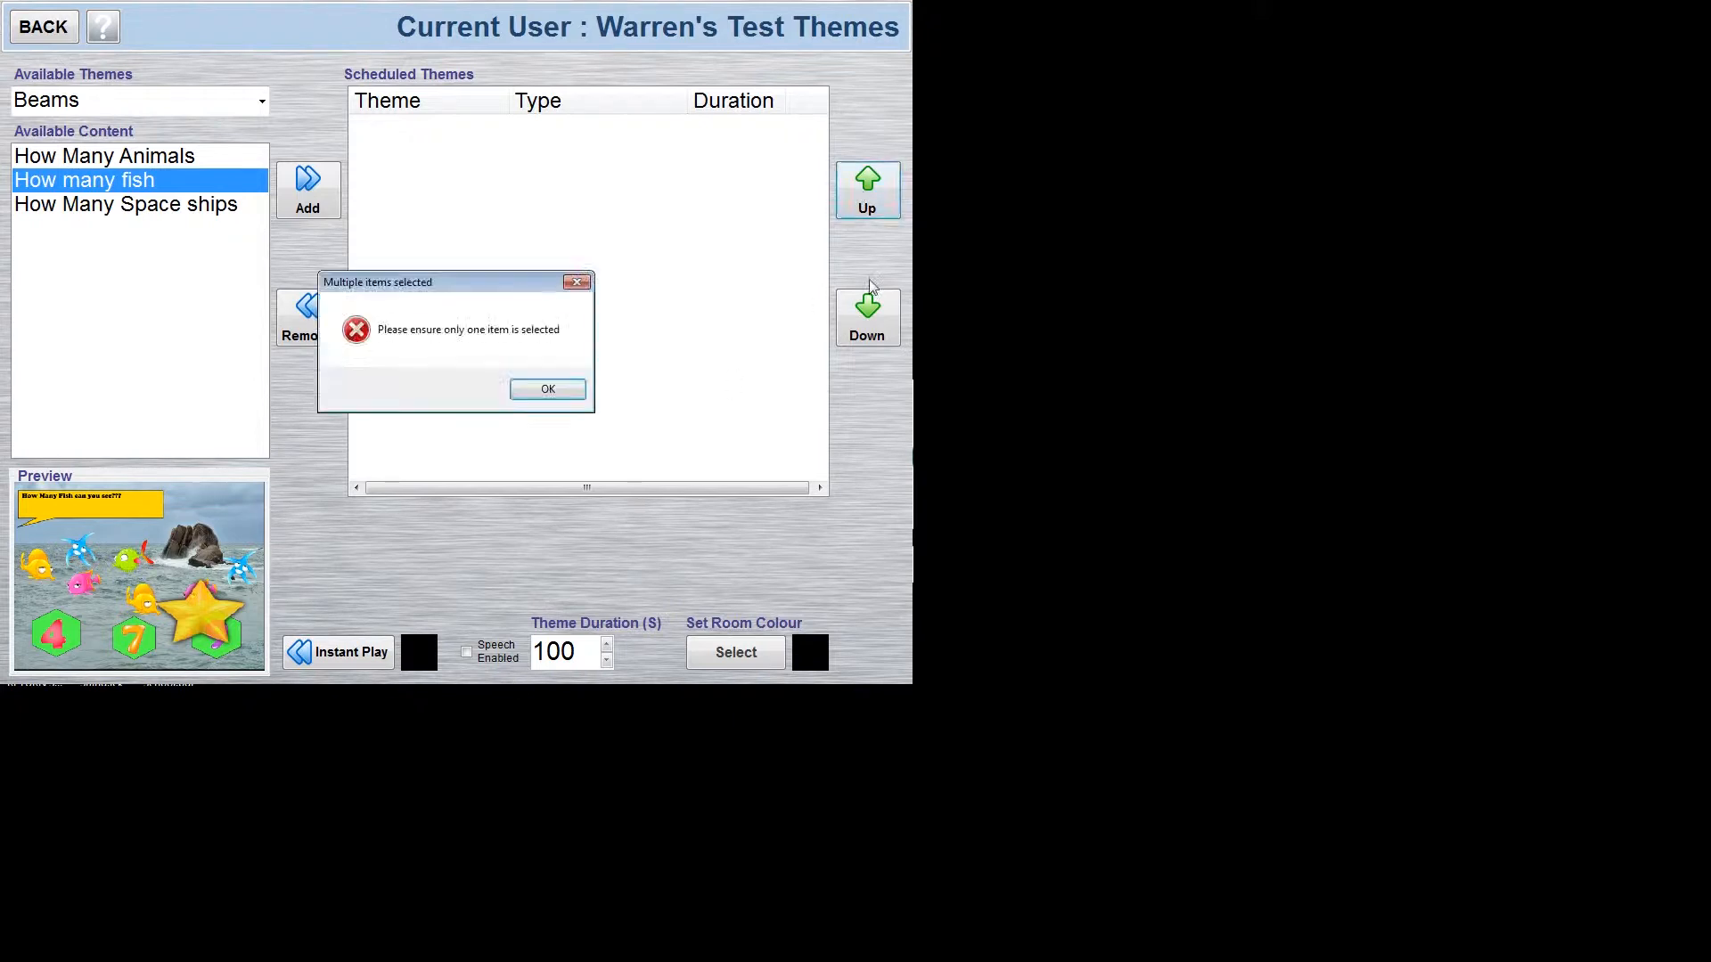
click(559, 386)
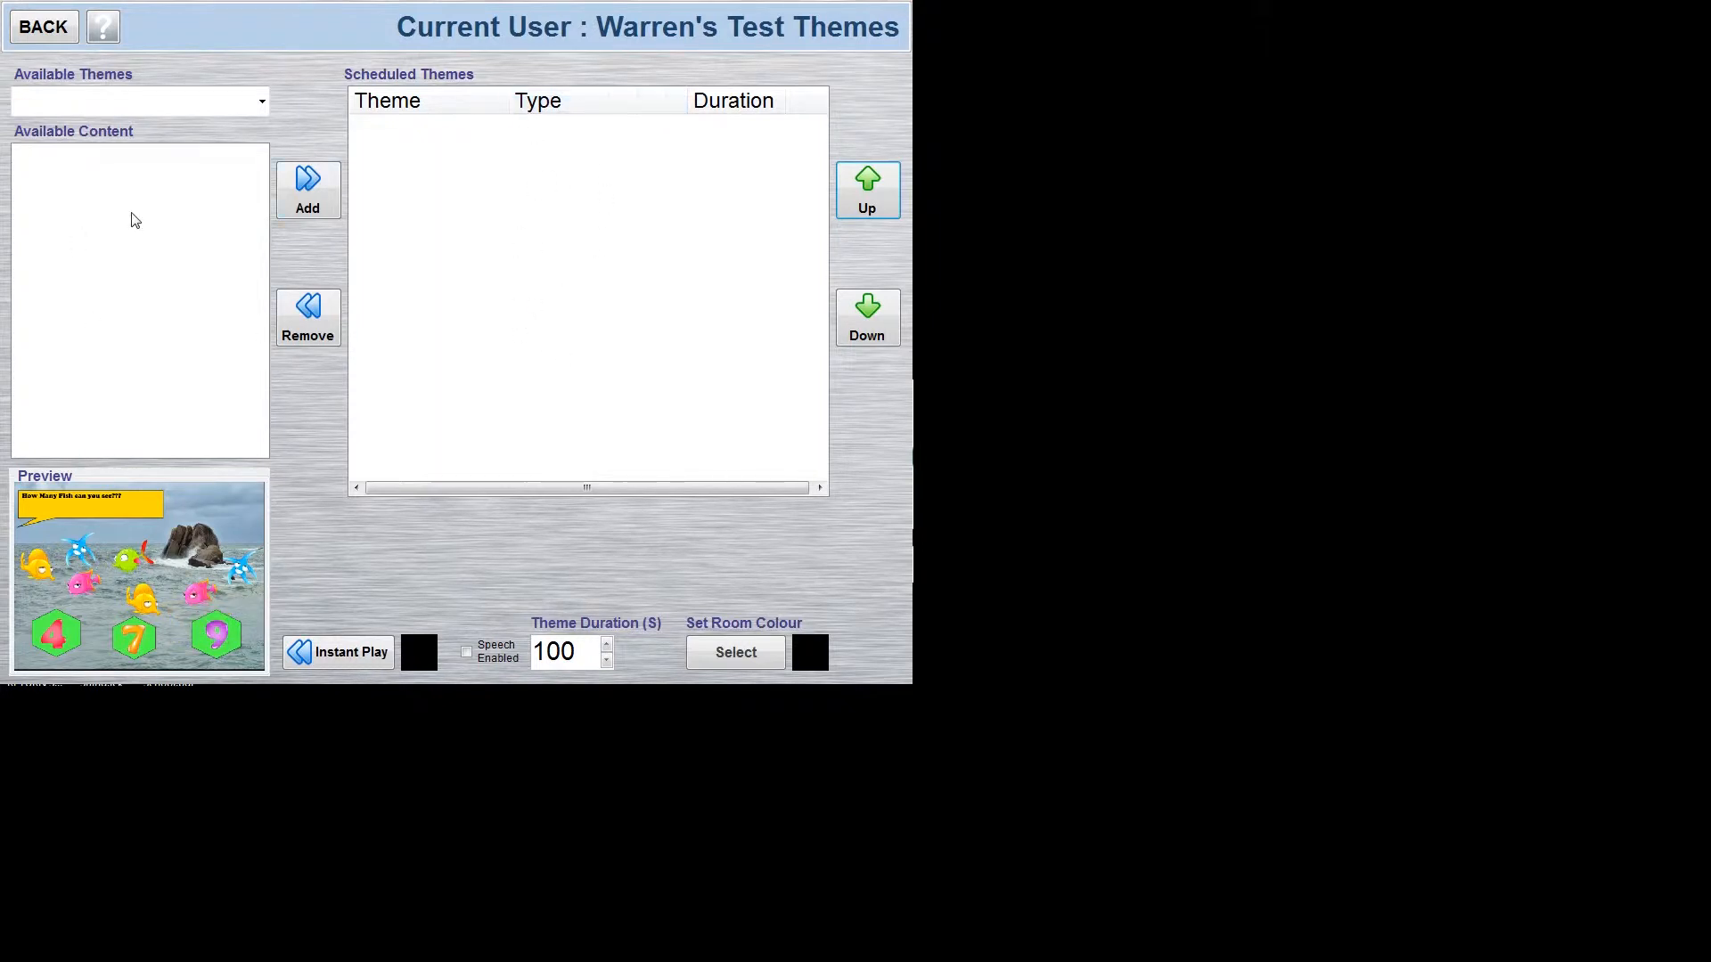
- Add the Air Ambulance content from the Image Painter theme to the scheduled themes
click(262, 102)
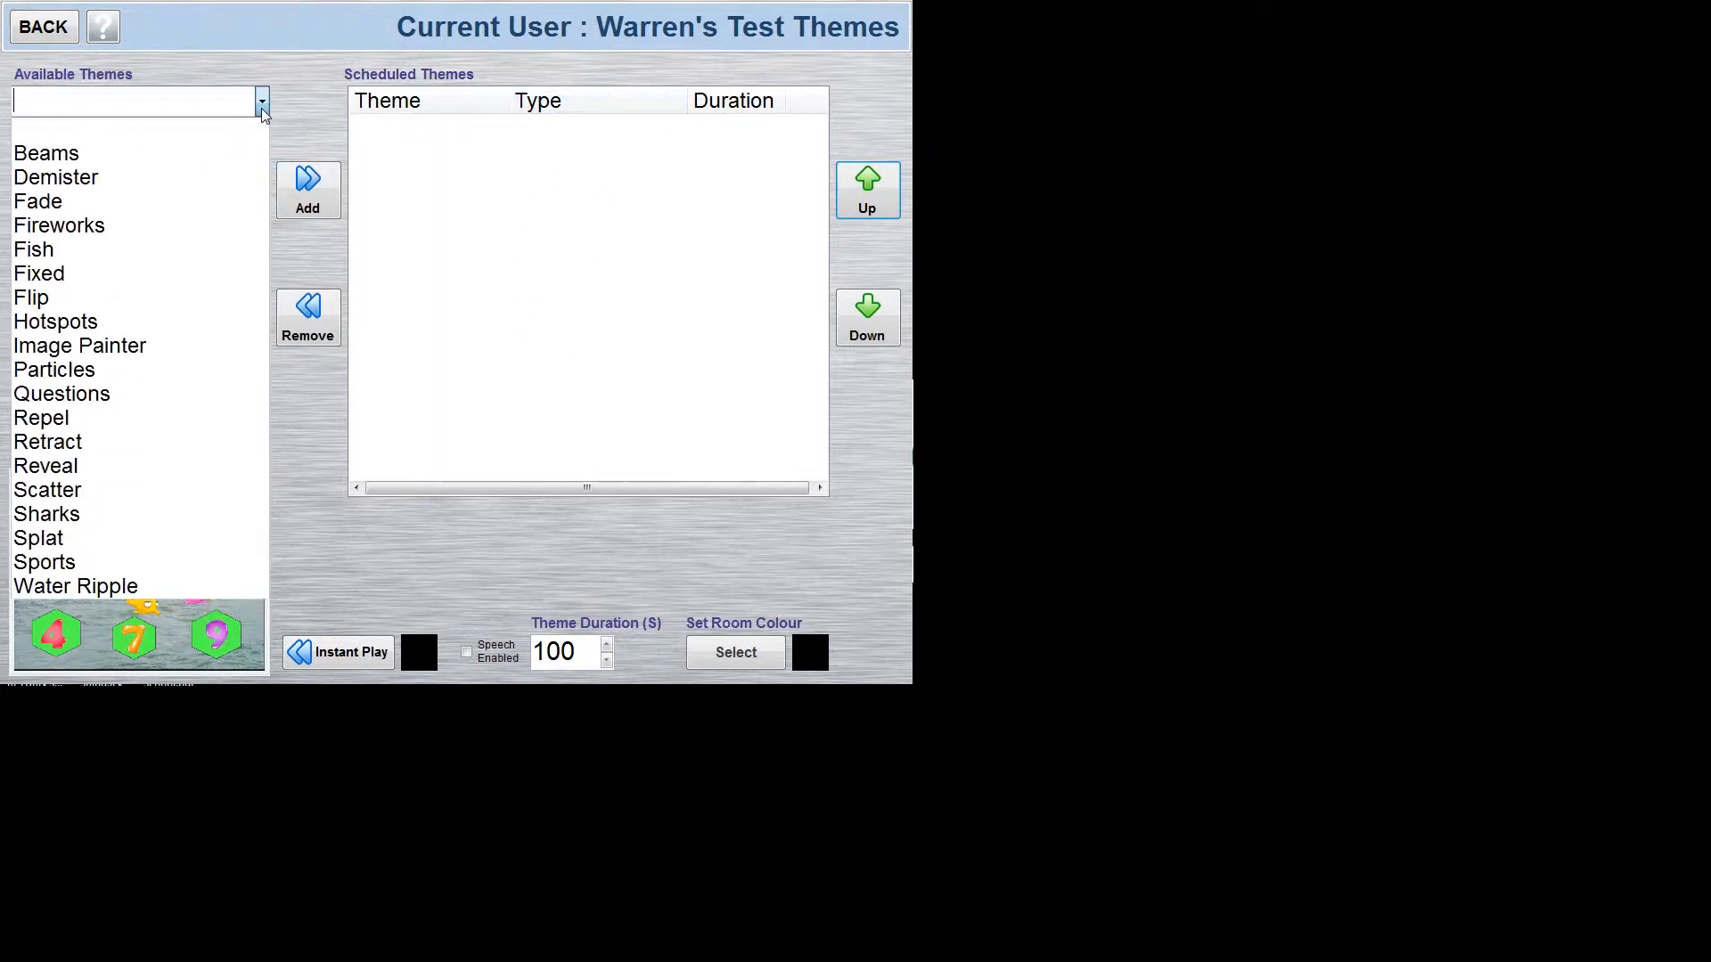
click(113, 349)
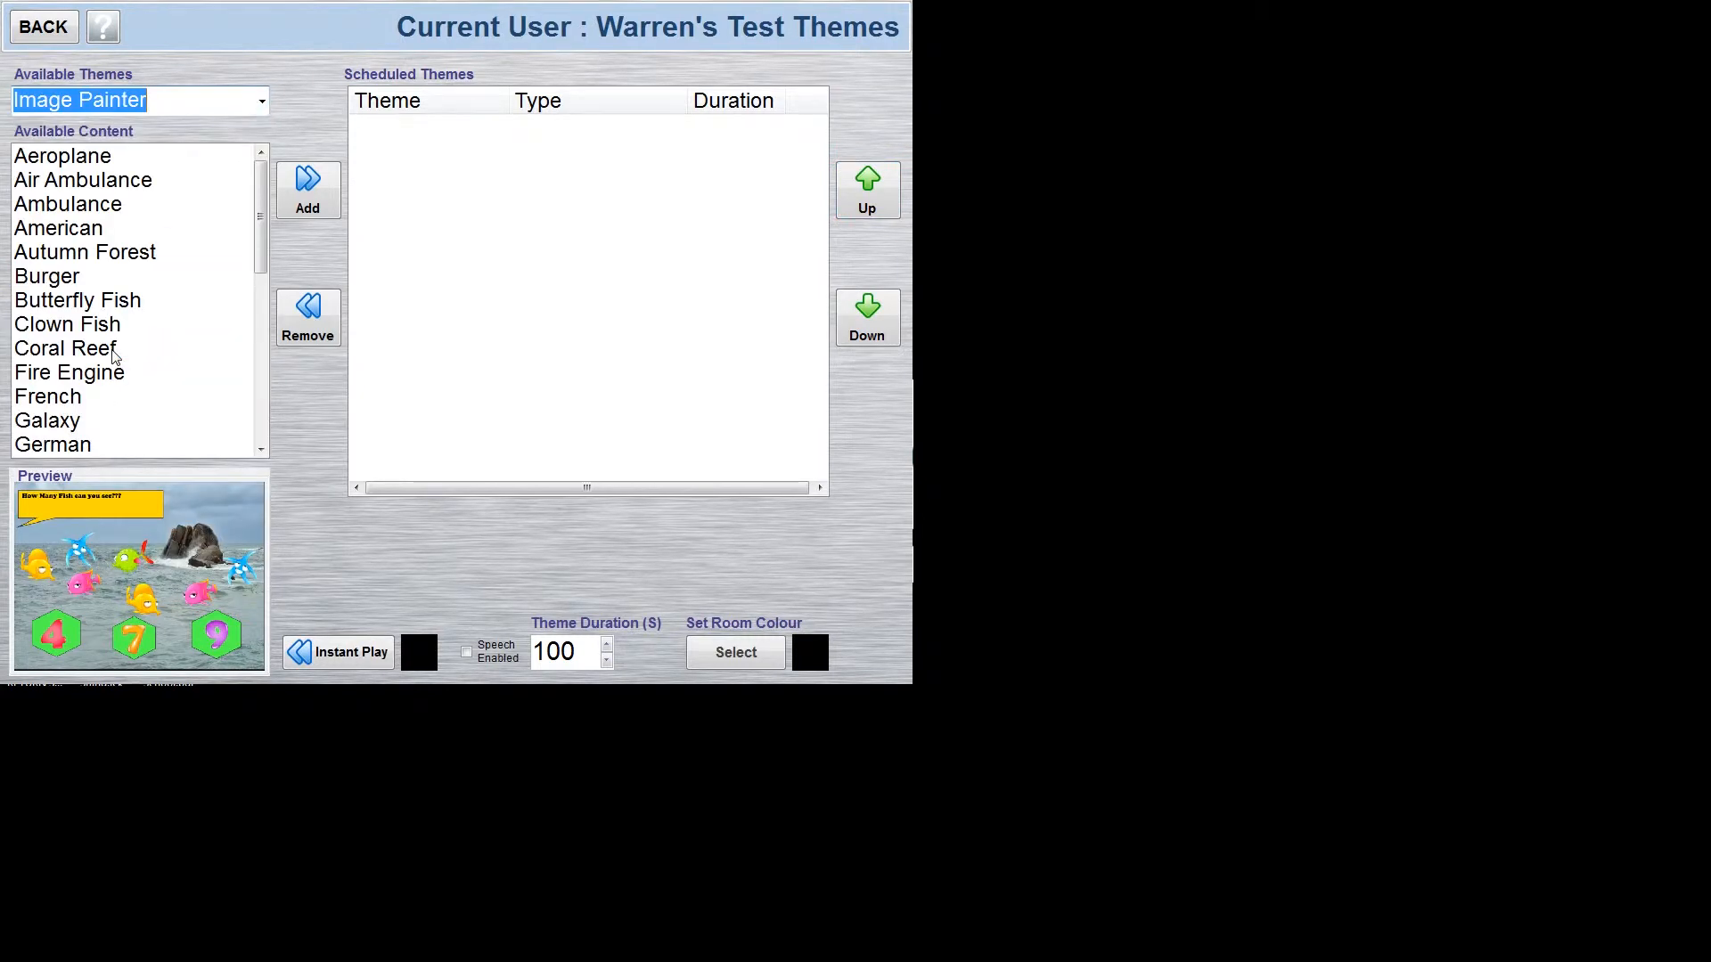
click(79, 183)
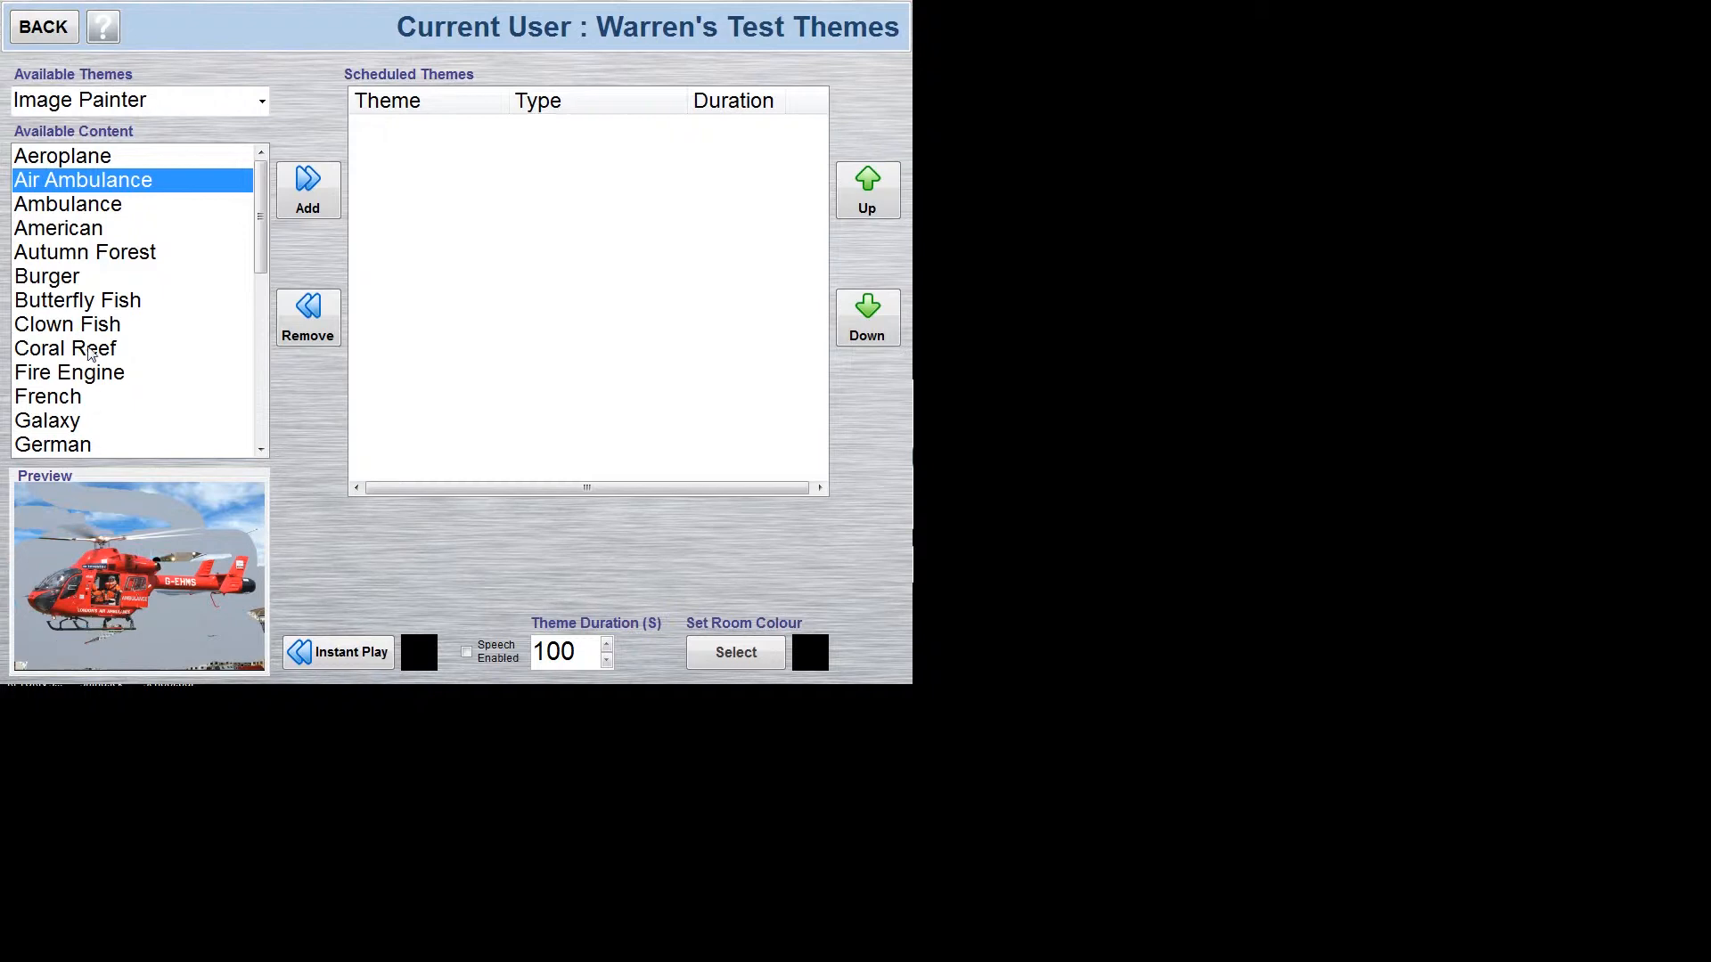
click(309, 203)
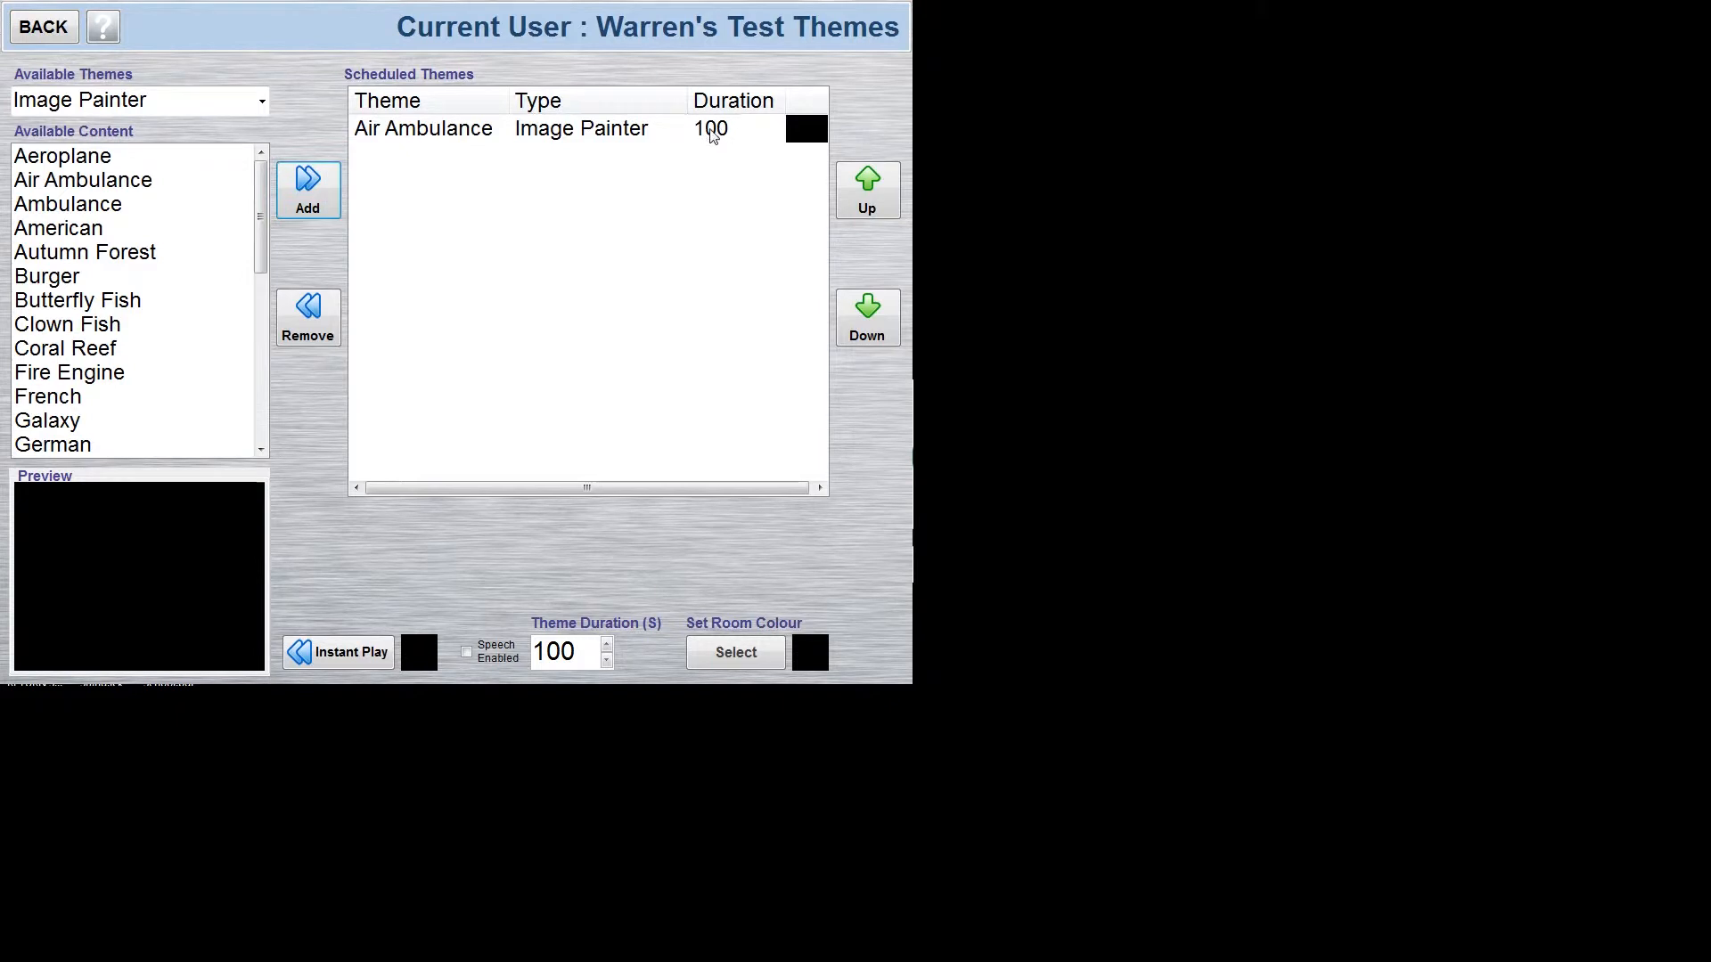
- Set the theme duration of the scheduled Air Ambulance entry to 60 seconds
click(713, 134)
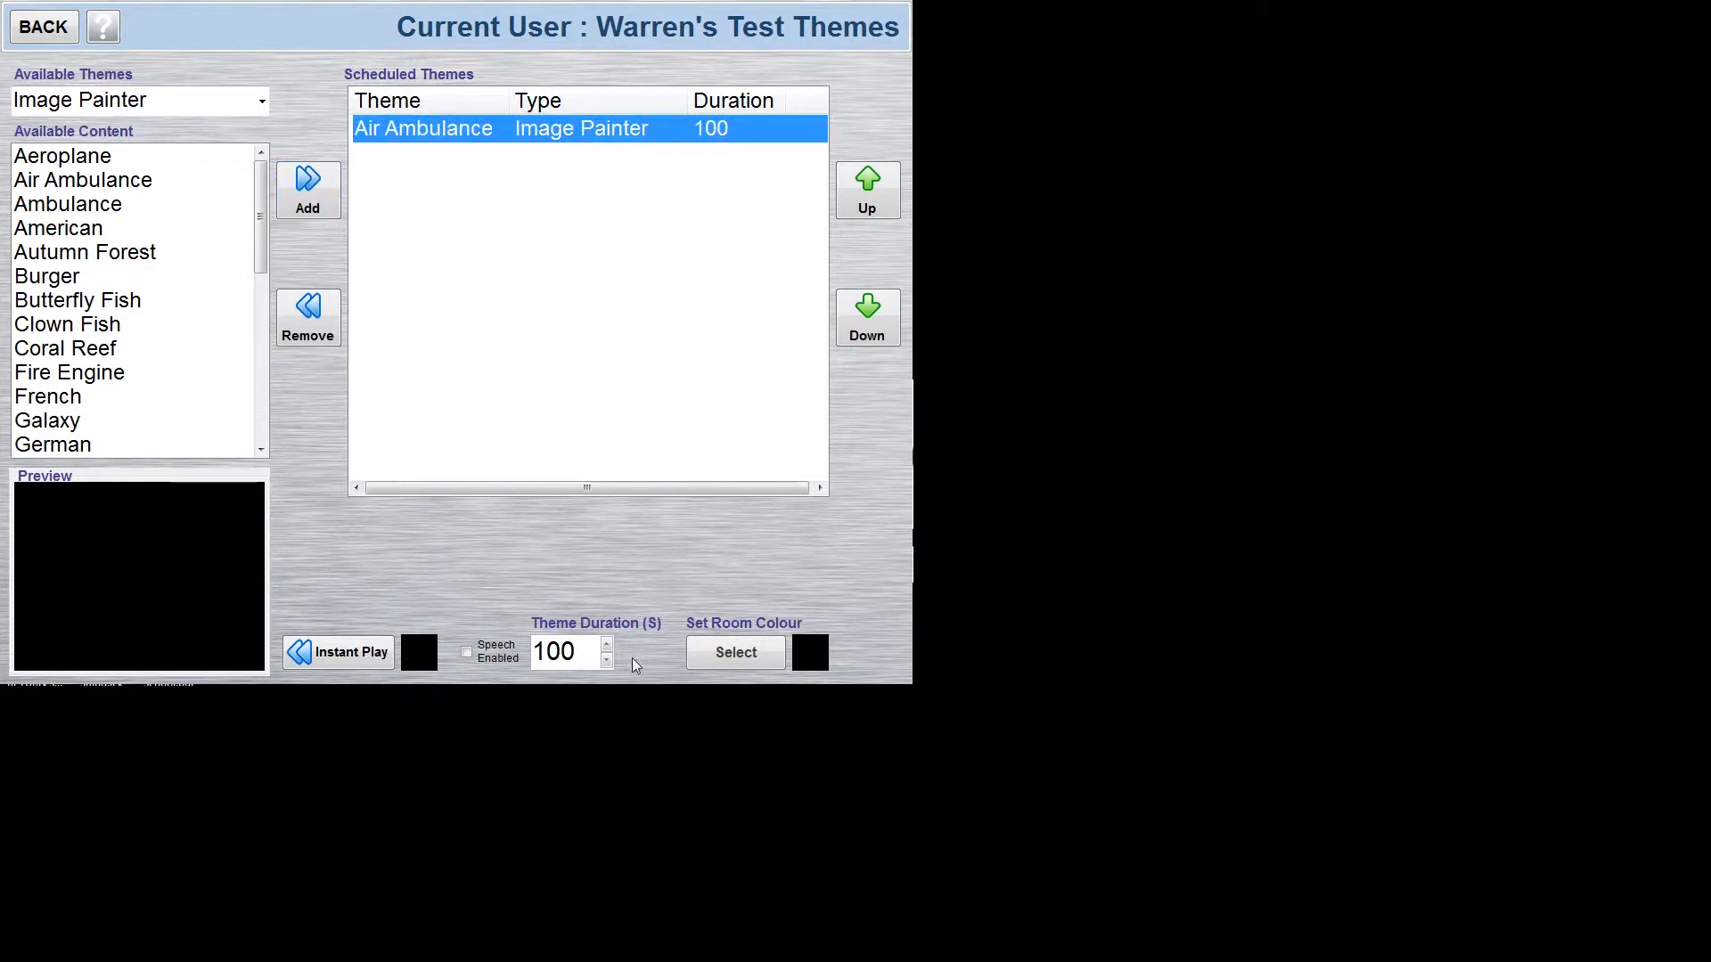
click(606, 663)
click(606, 664)
click(606, 664)
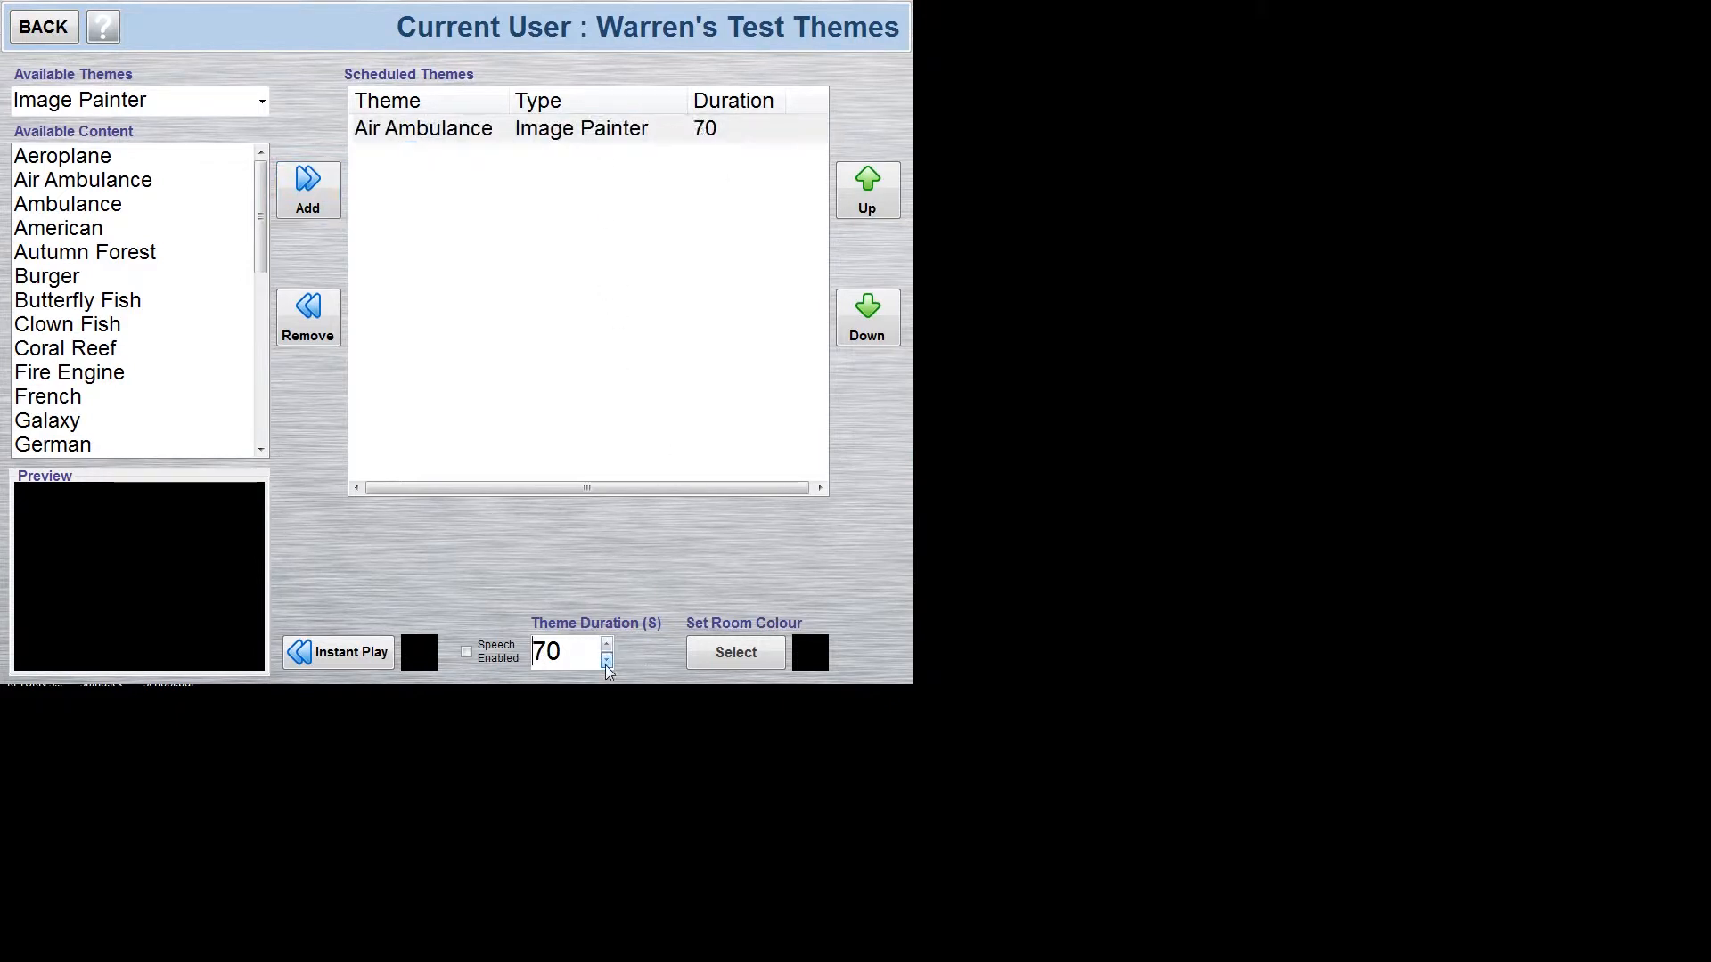
click(606, 664)
- Add the Earth content from the Repel theme to the scheduled themes and select its entry
click(262, 101)
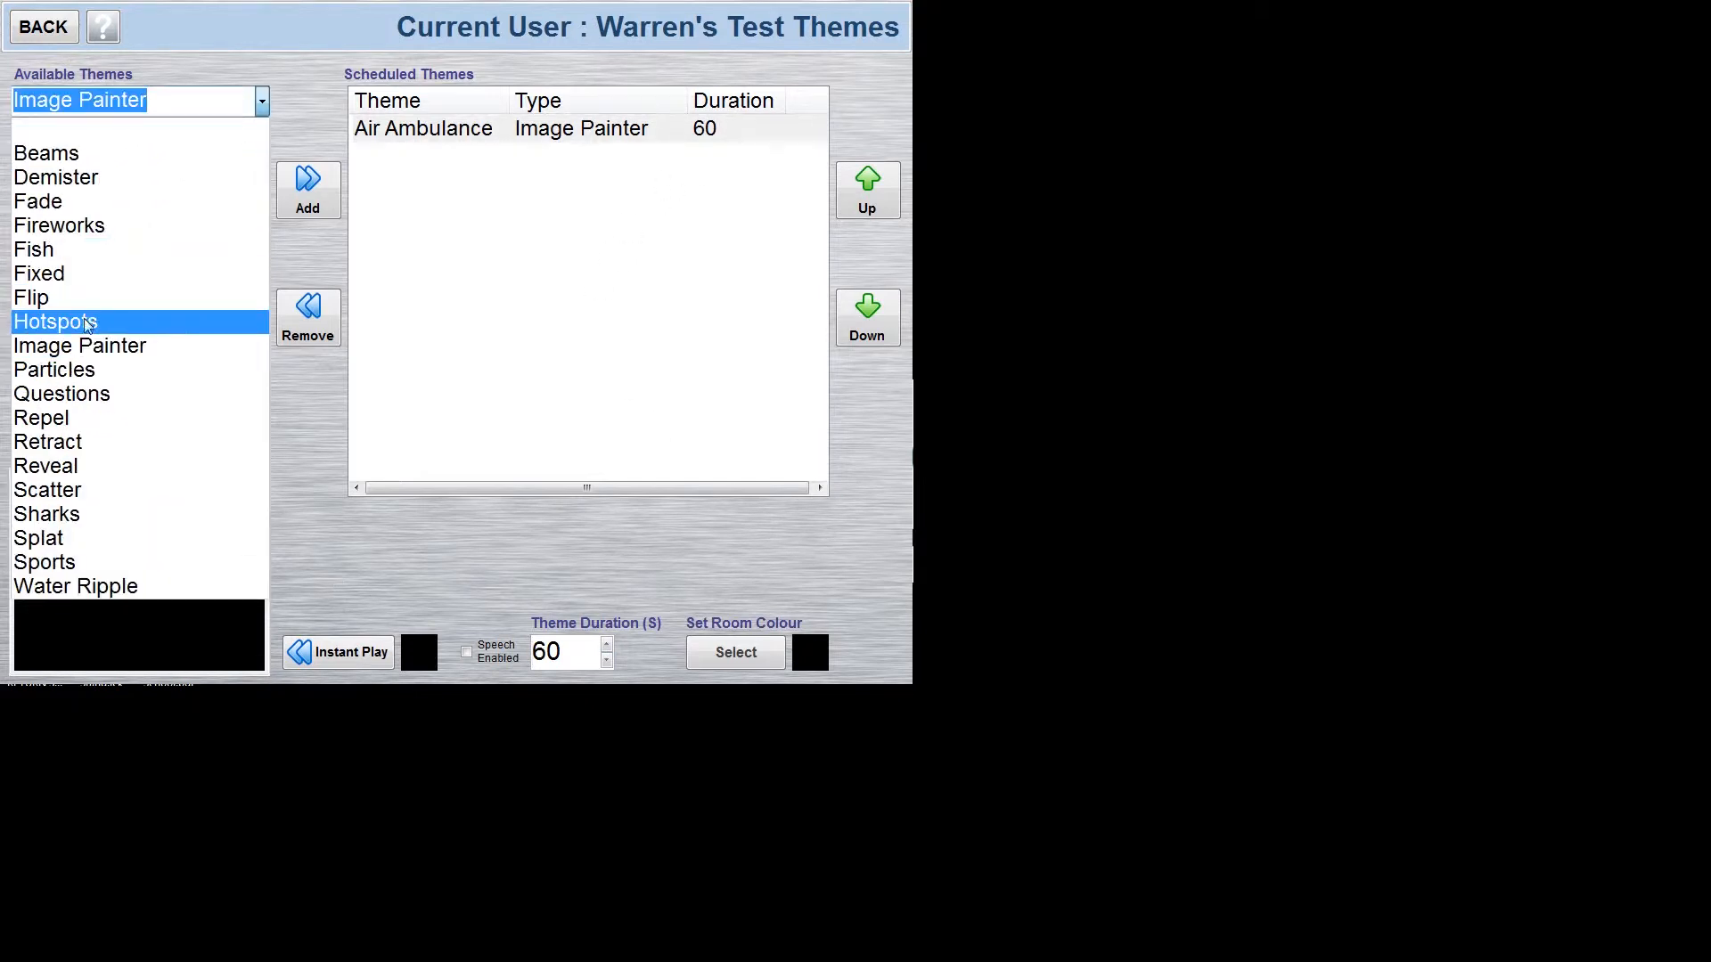
click(68, 425)
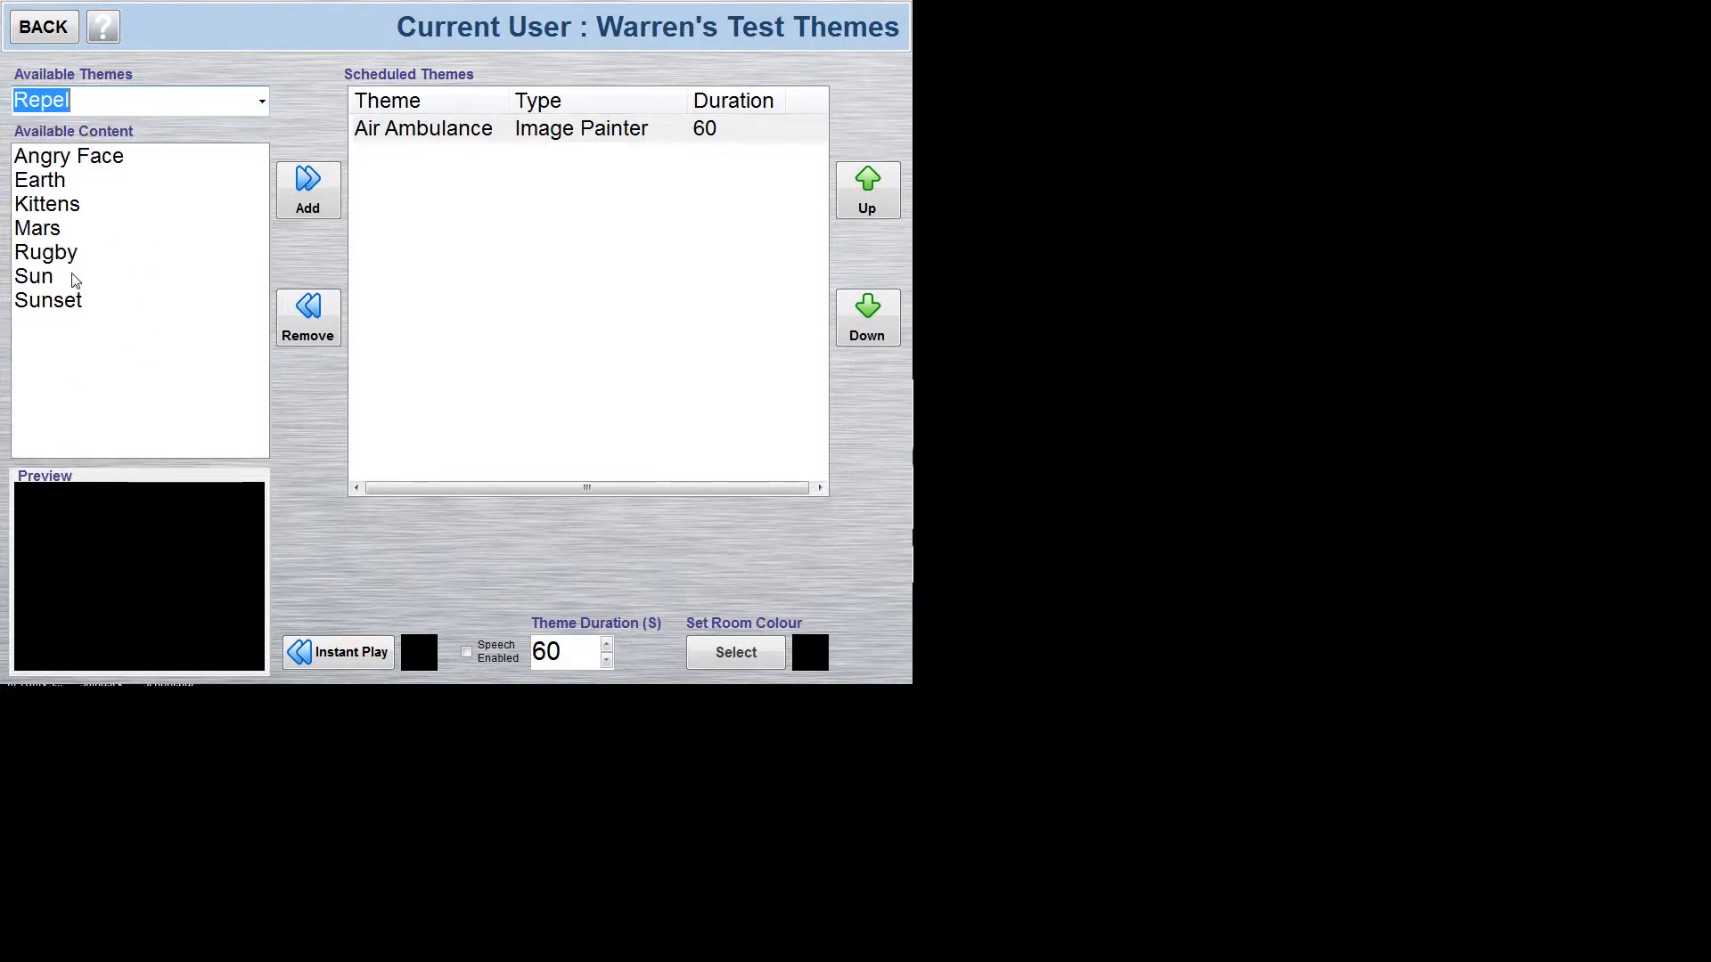
click(61, 182)
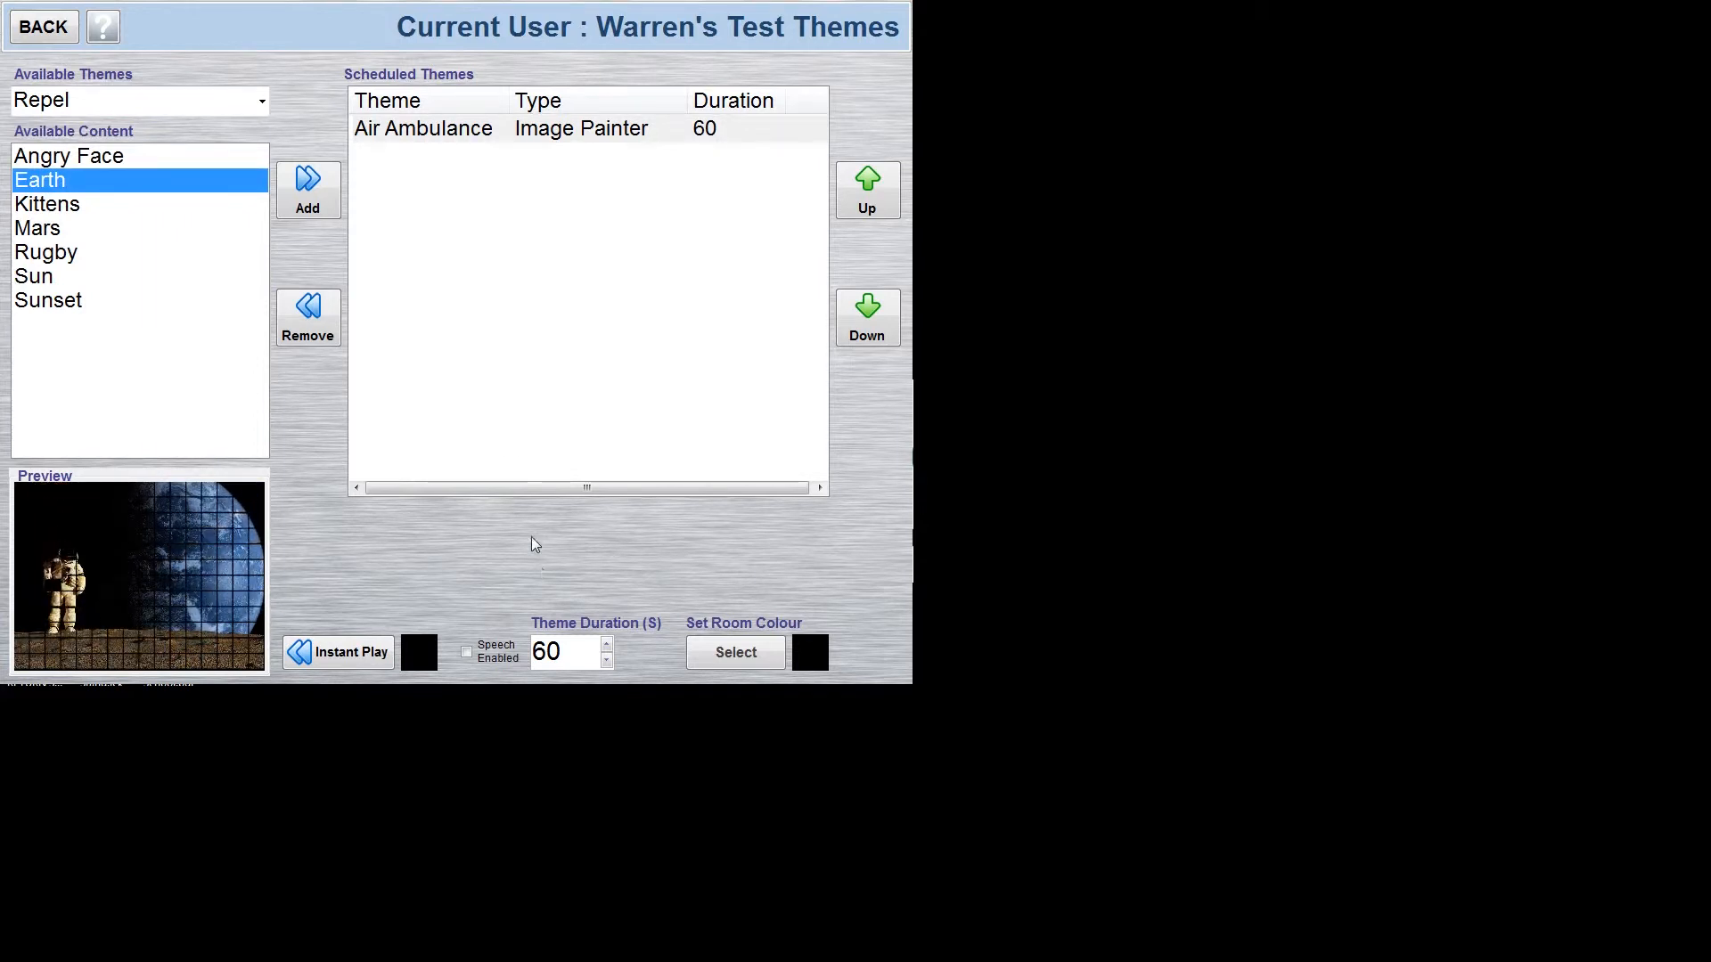
click(315, 206)
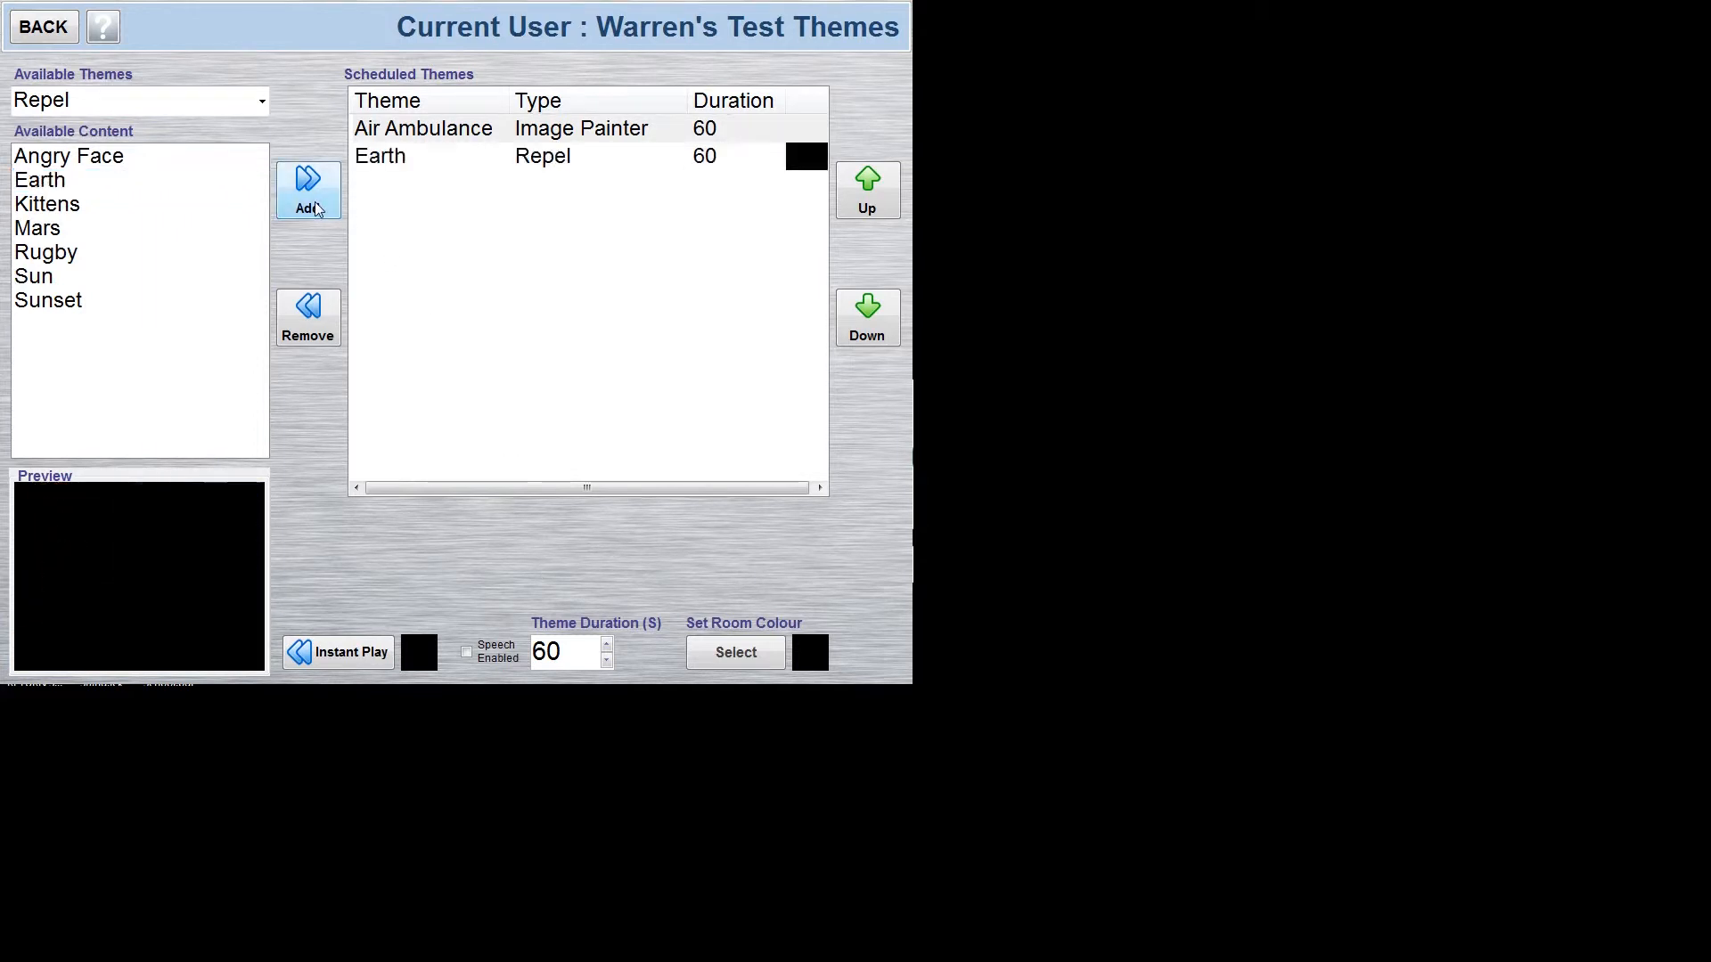
click(718, 160)
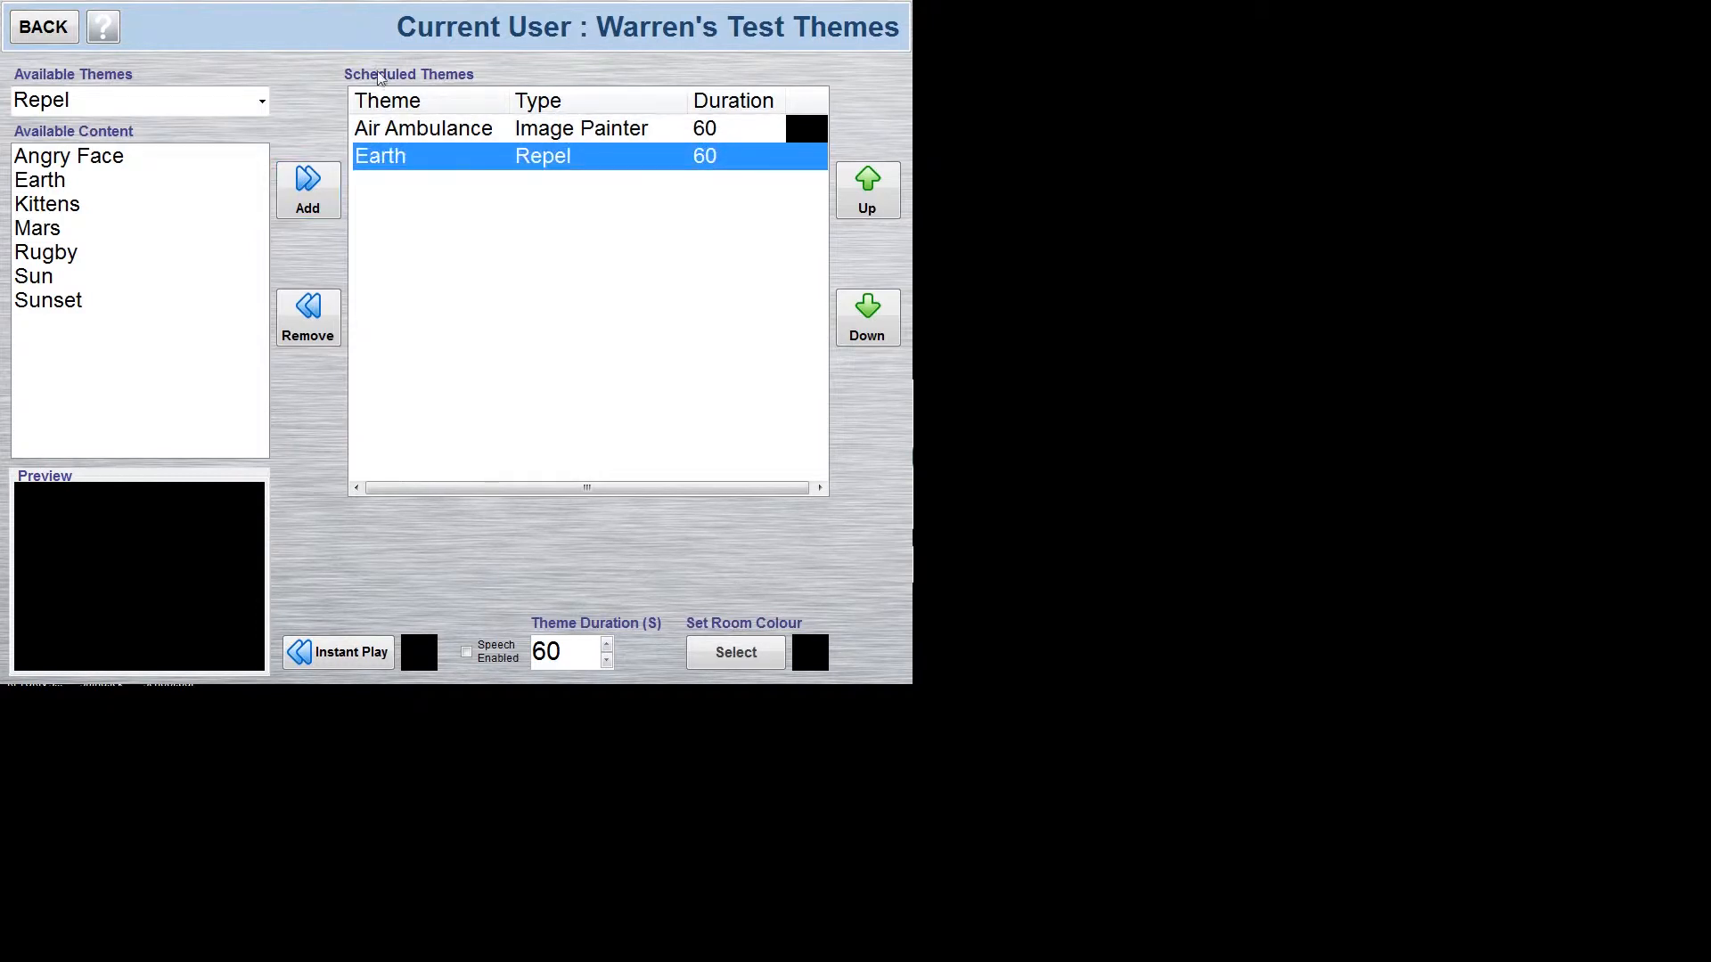
- Add the Pond content from the Fish theme to the scheduled themes
click(262, 101)
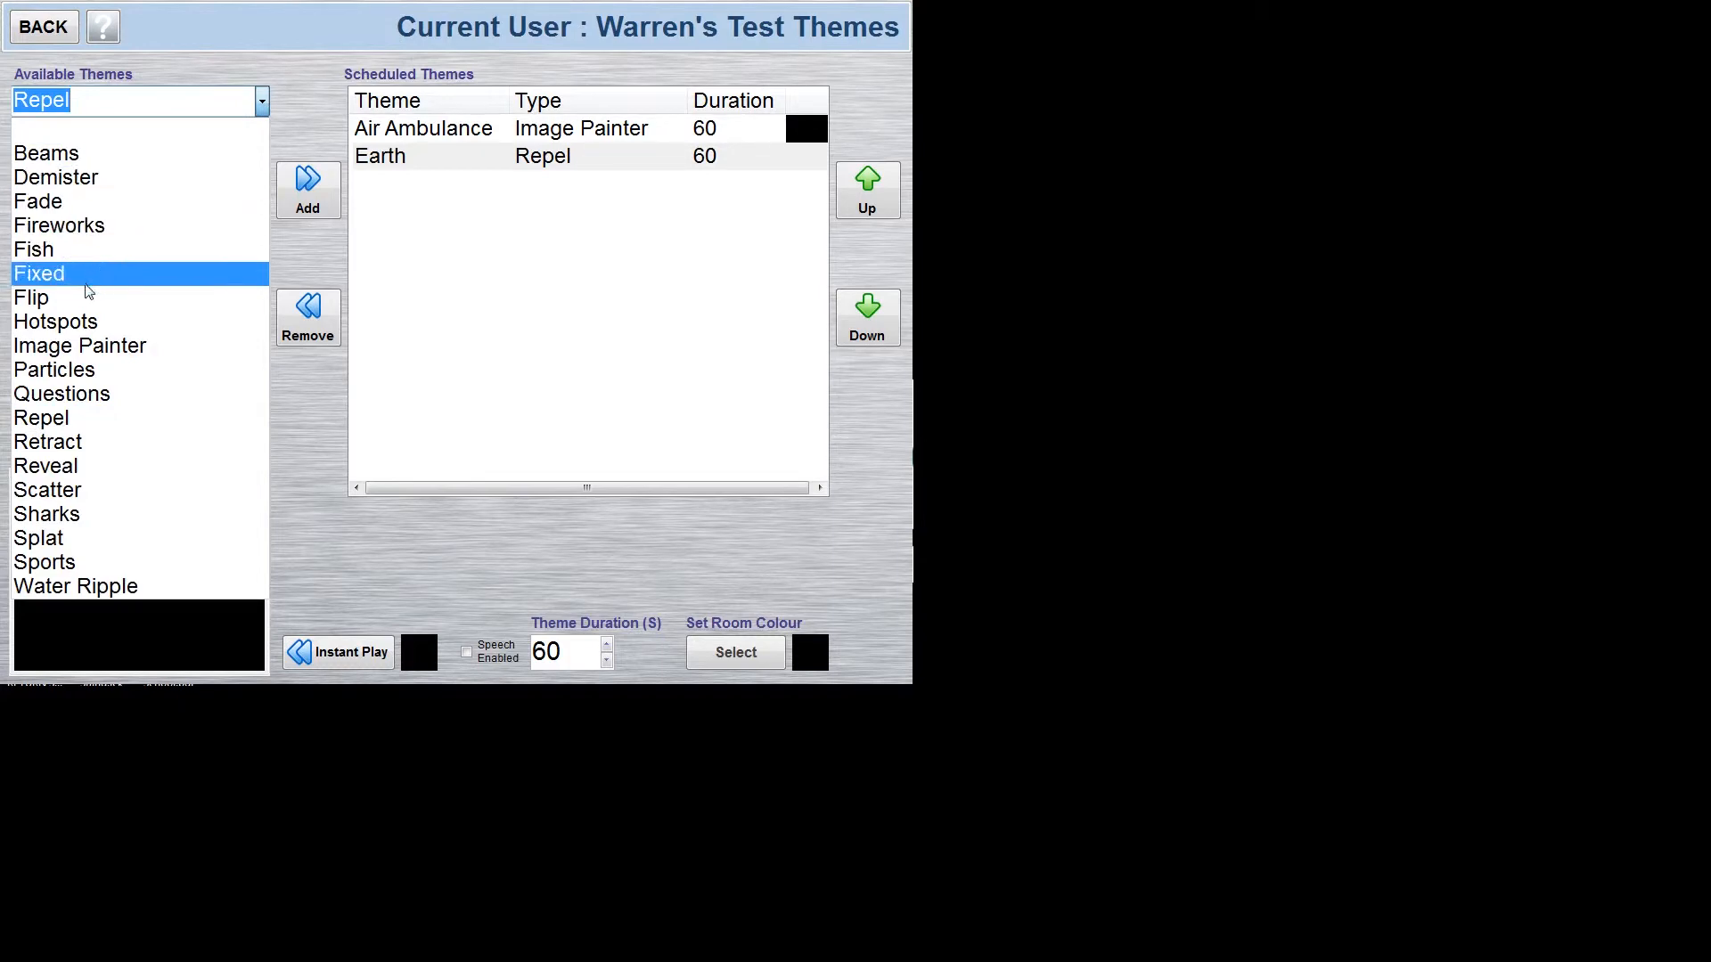
click(89, 250)
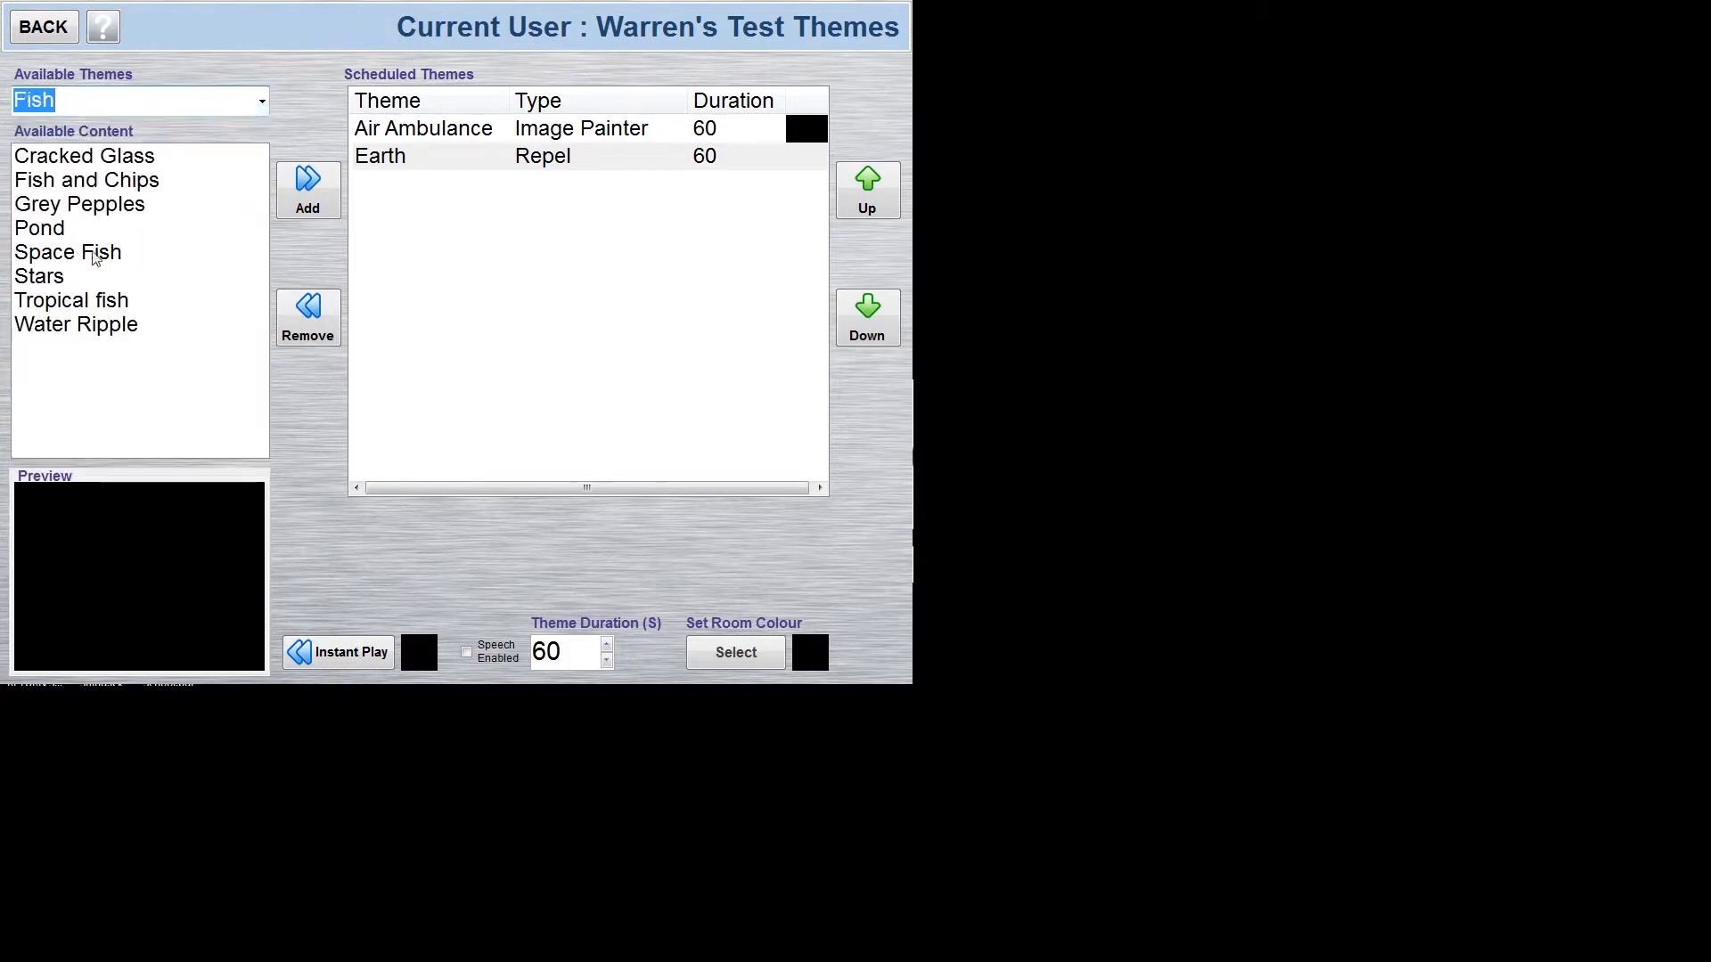
click(92, 233)
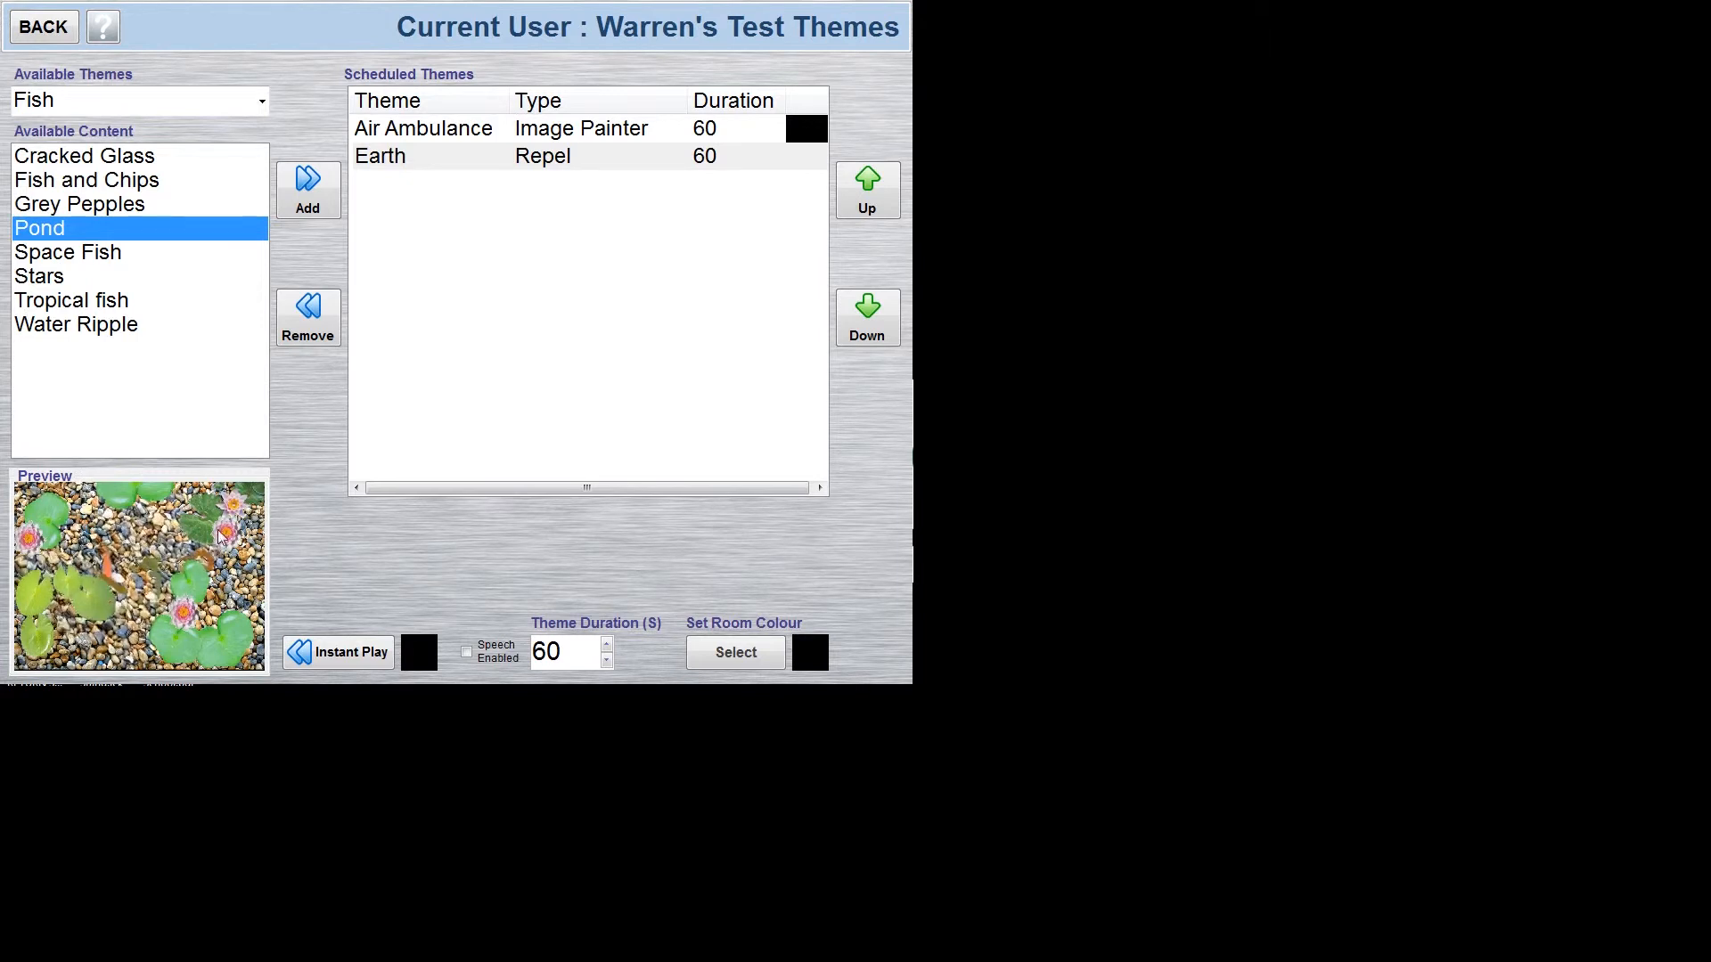
click(309, 189)
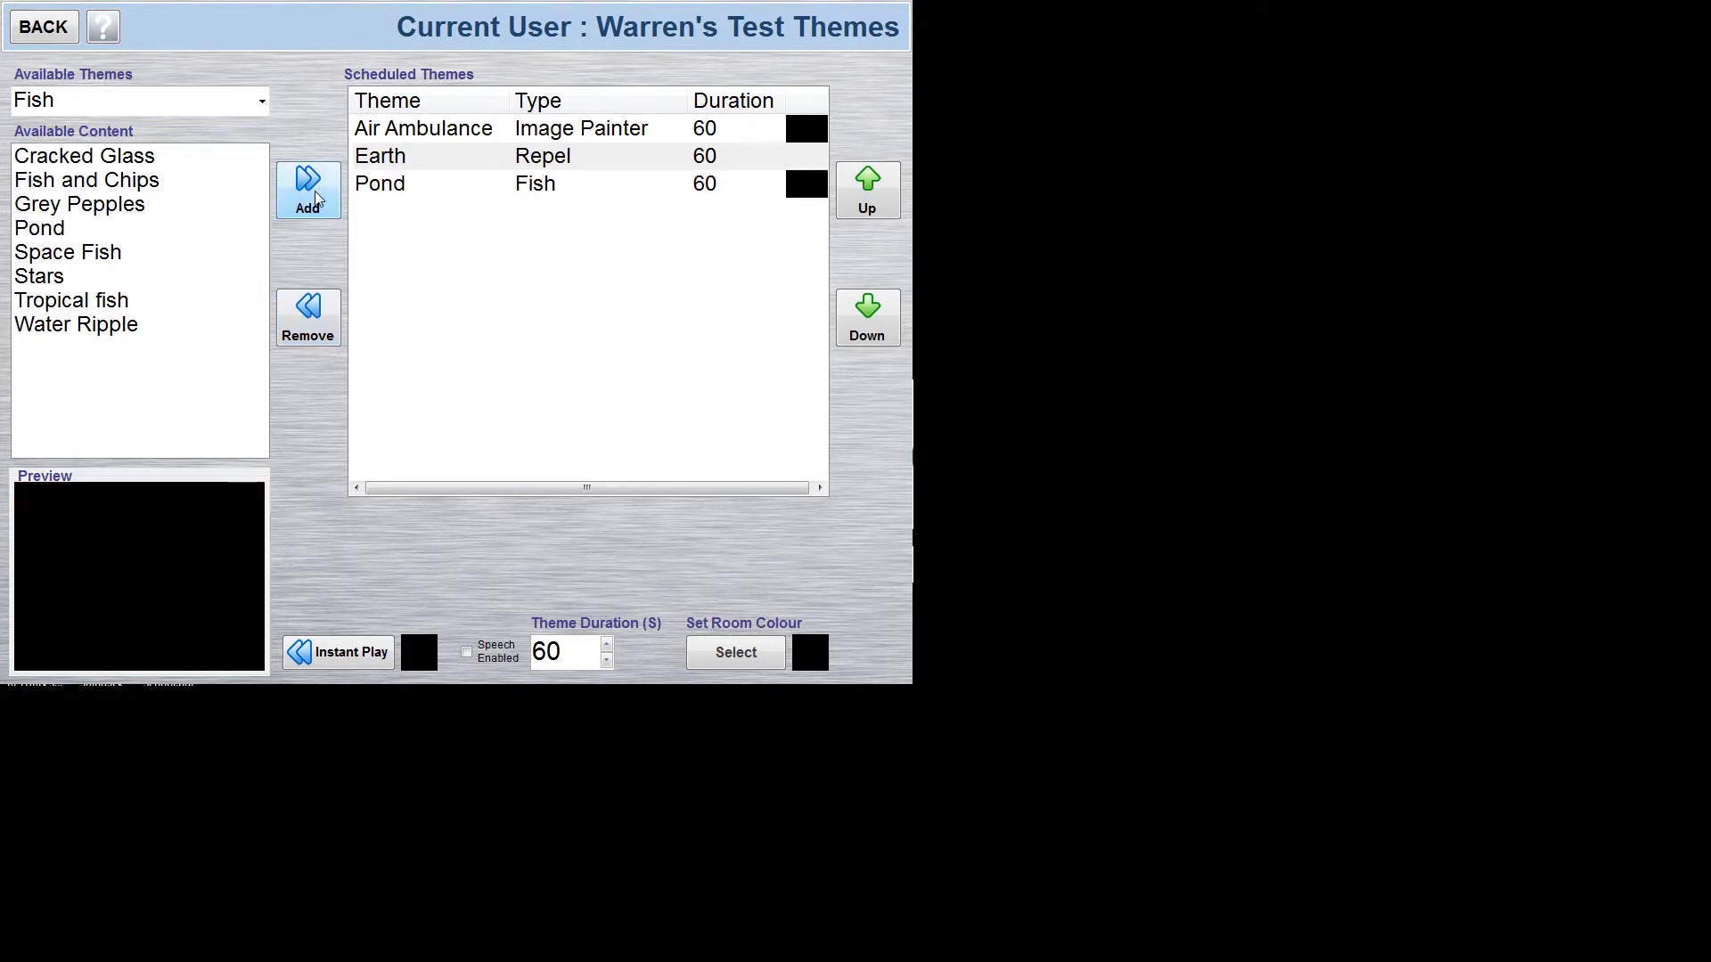
- Set the theme duration of the scheduled Pond entry to 90 seconds
click(691, 190)
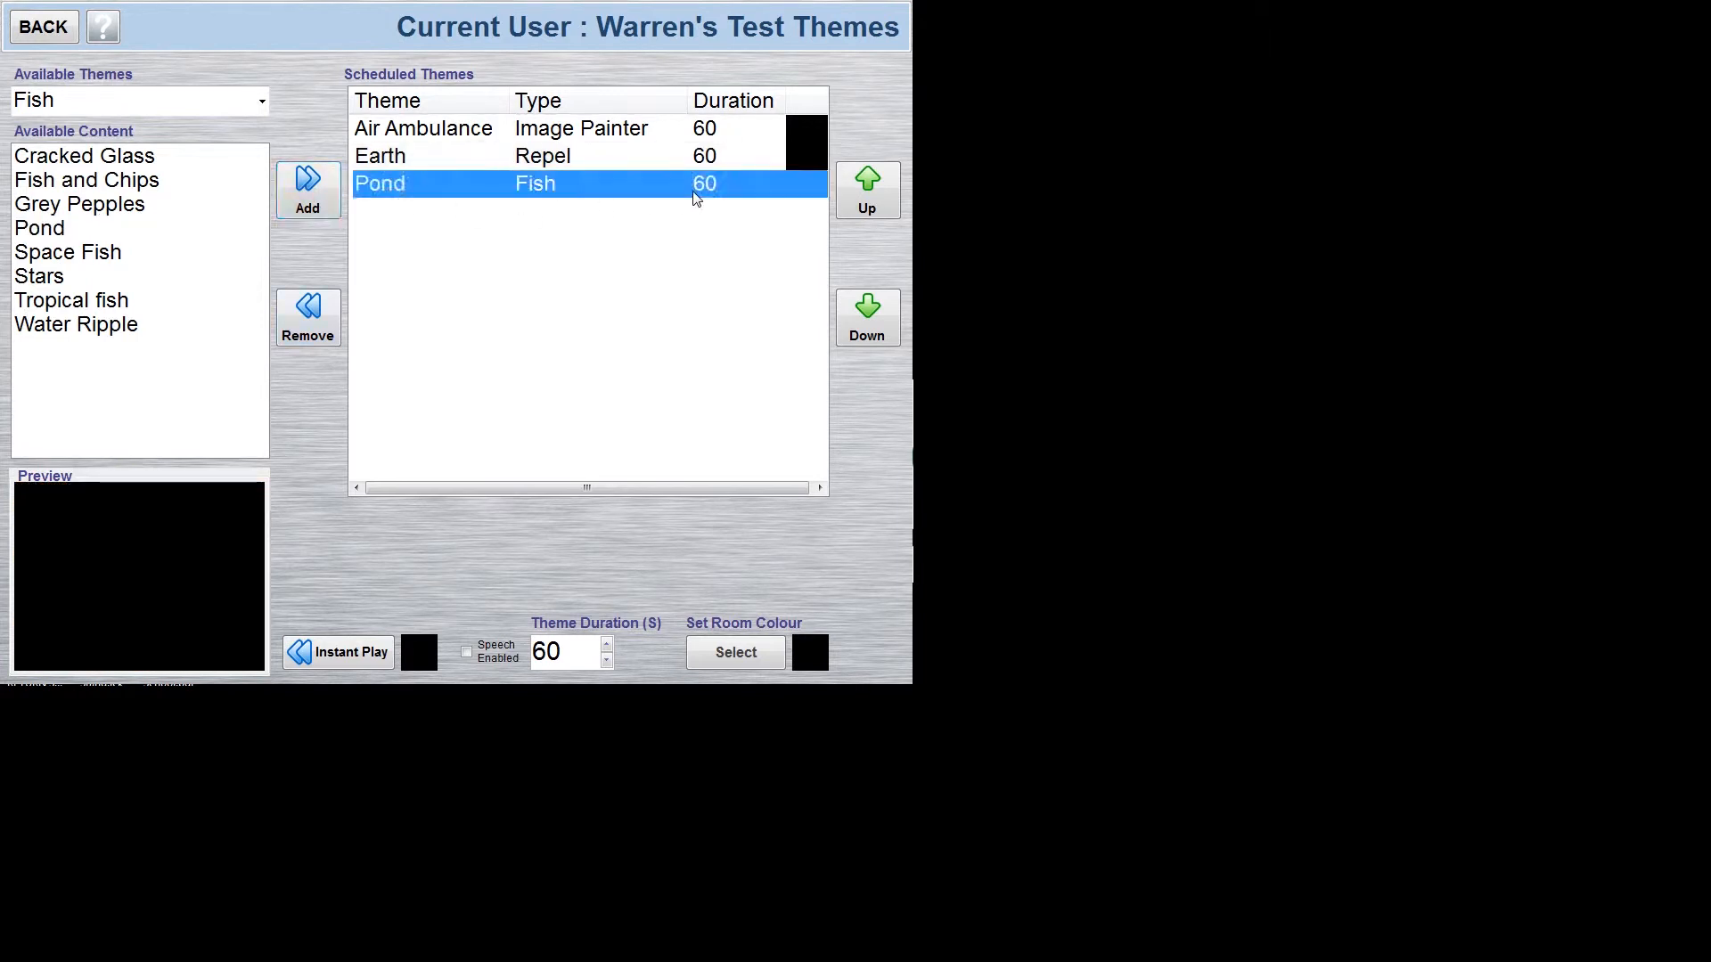
click(607, 645)
click(607, 644)
click(606, 644)
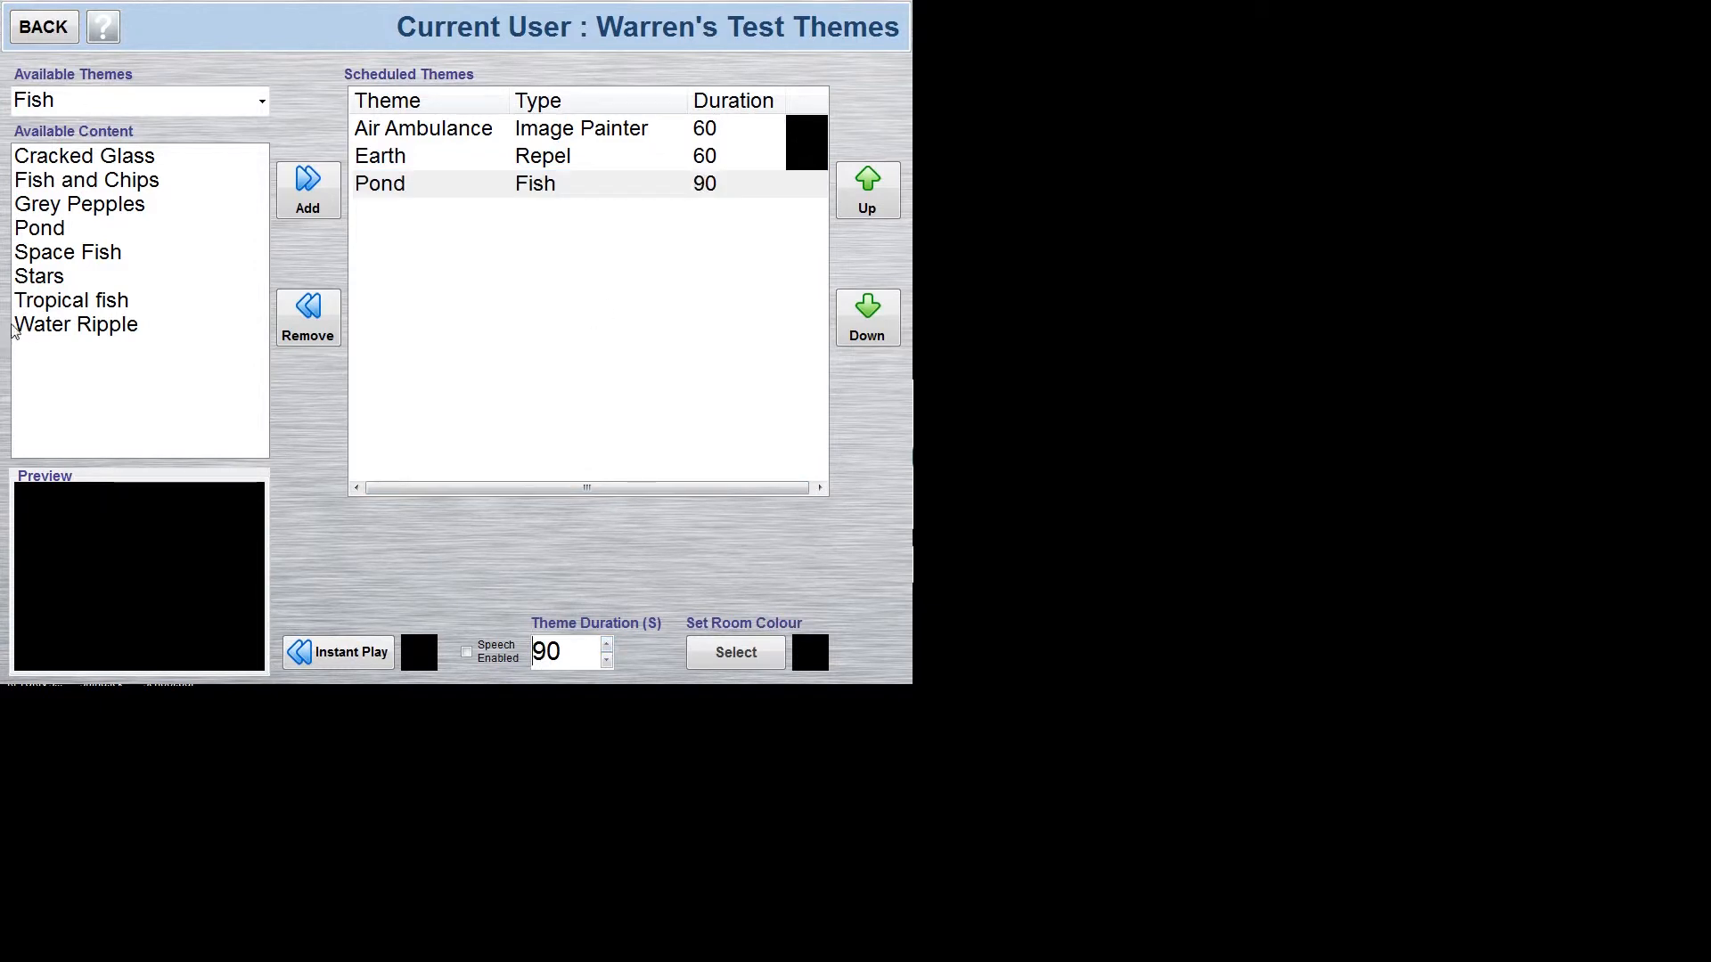
- Add the Leaf content from the Scatter theme to the scheduled themes
click(262, 100)
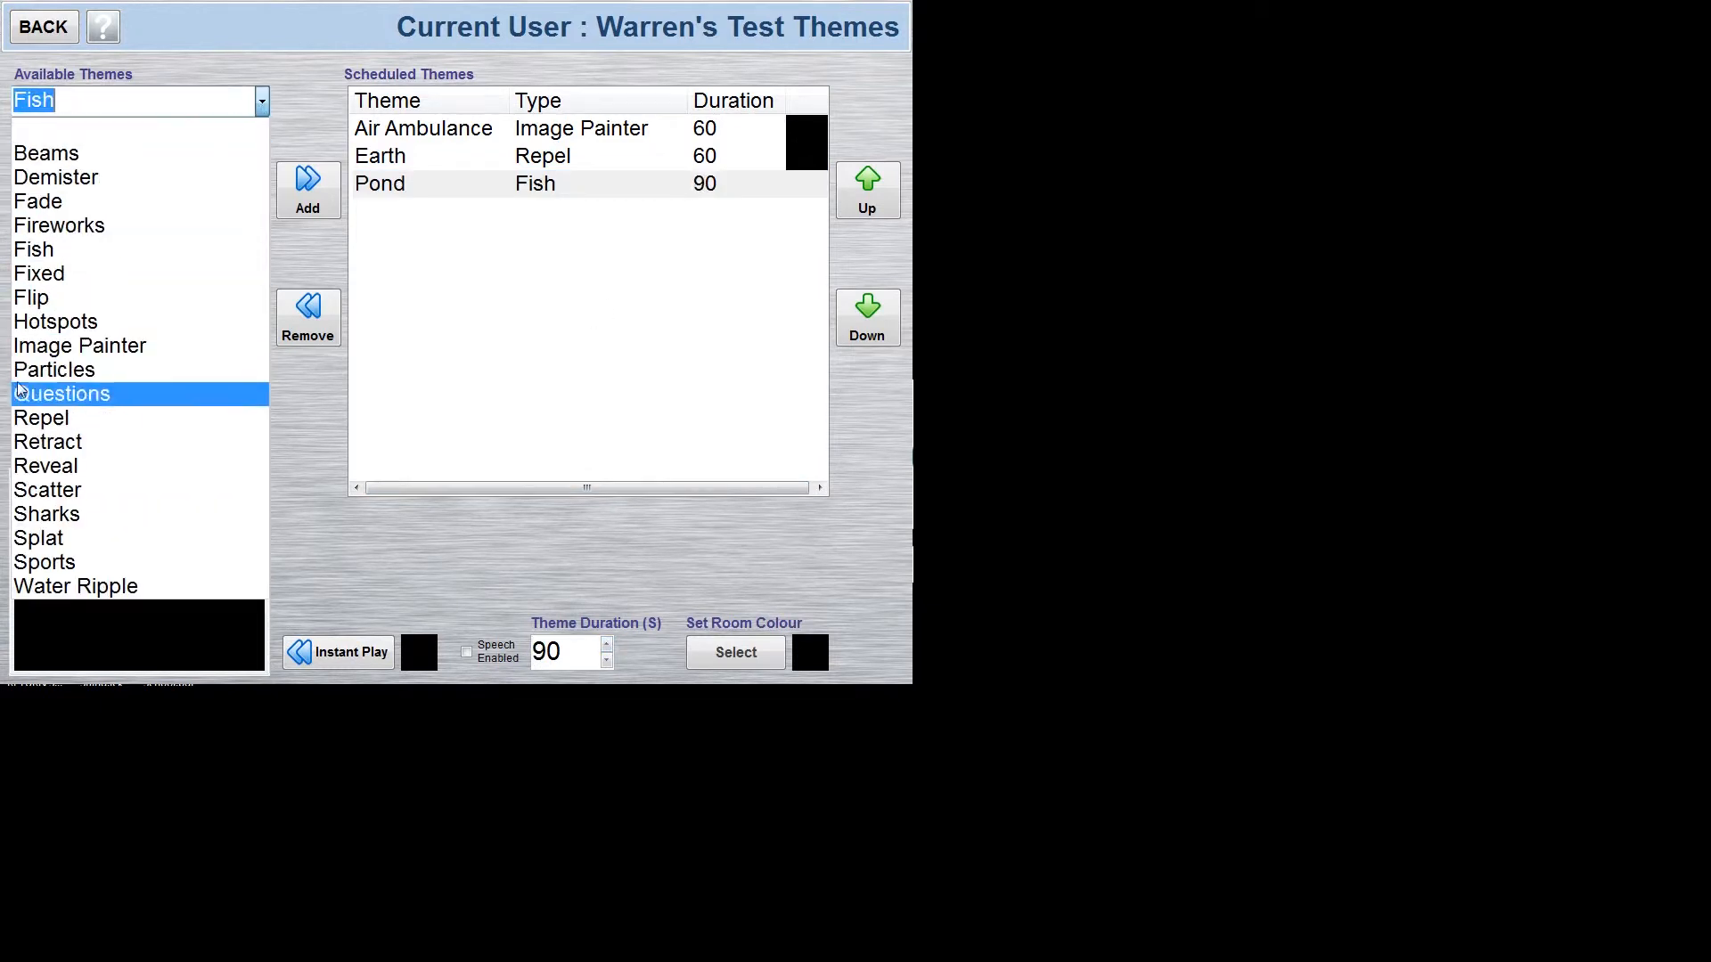
click(36, 492)
click(59, 326)
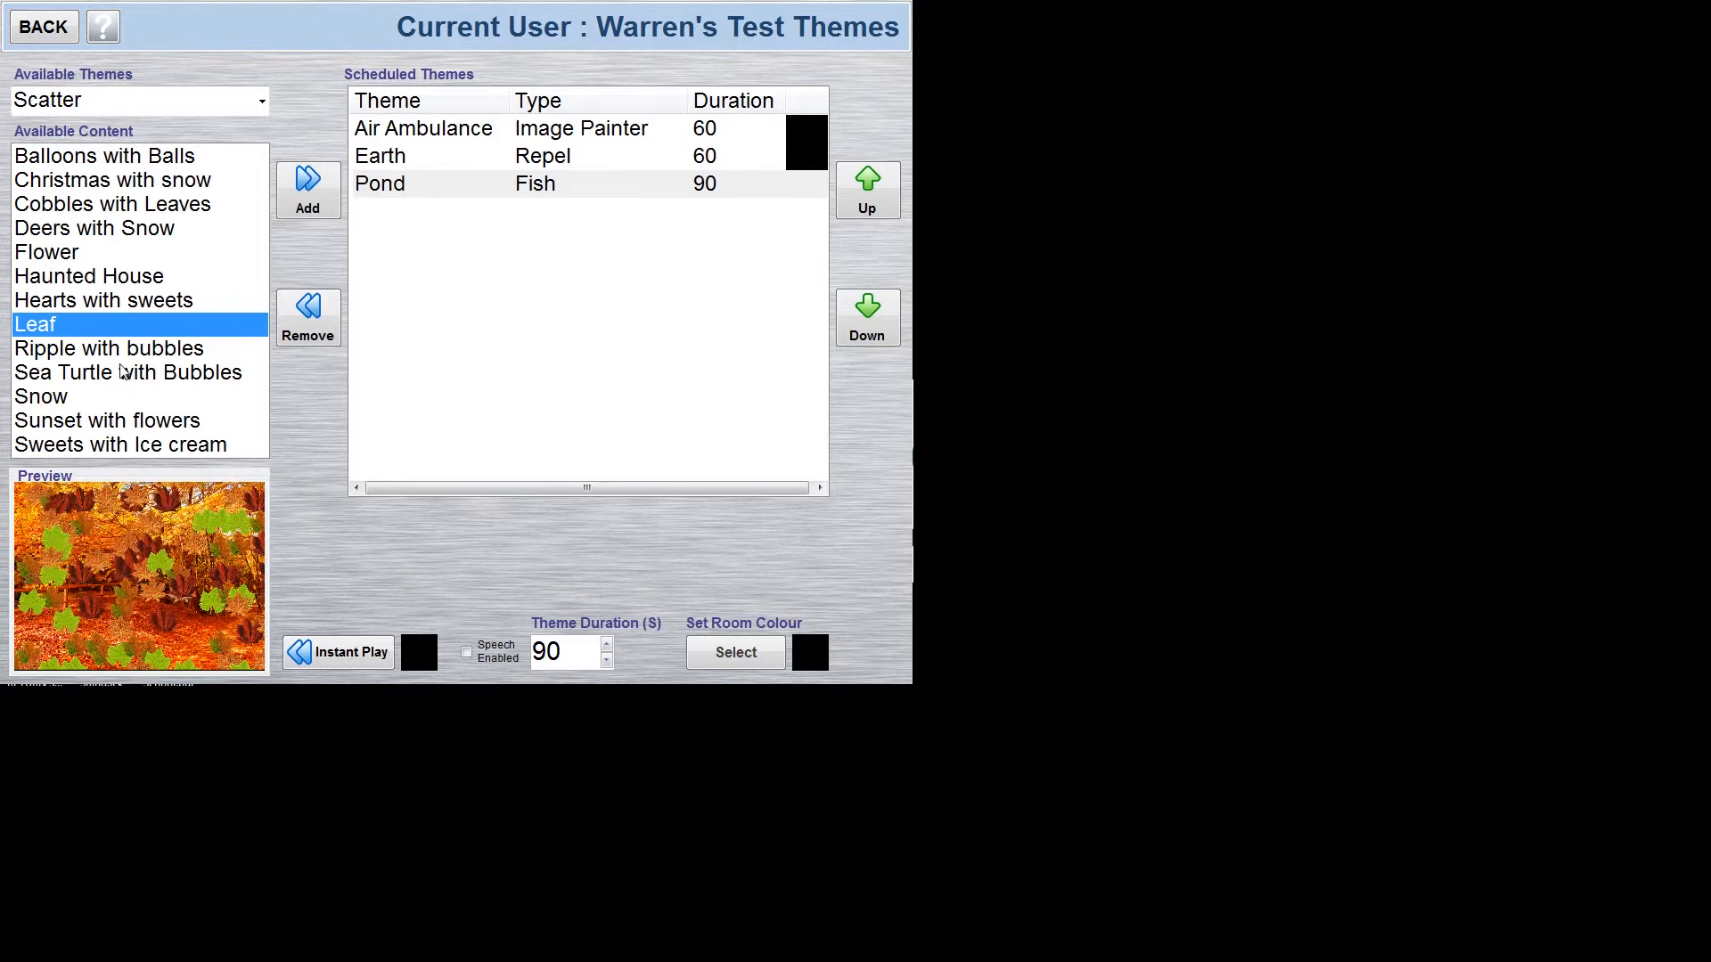
click(308, 198)
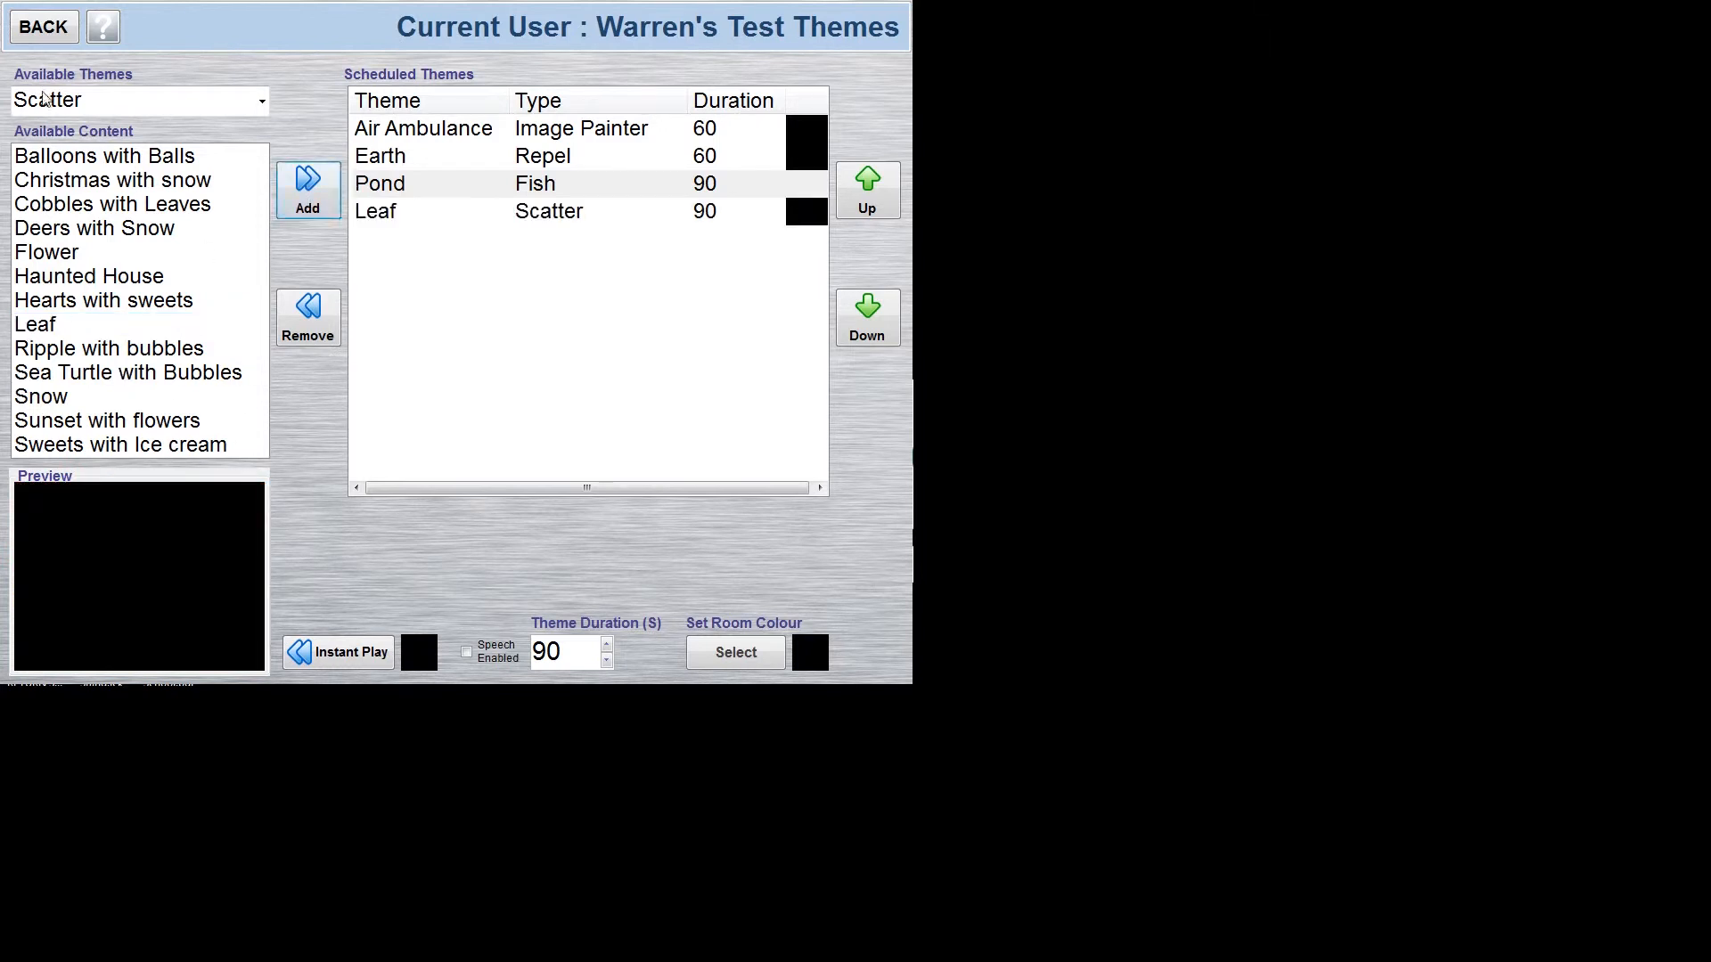
- Preview the Football content of the Sports theme and add it to the scheduled themes
click(245, 102)
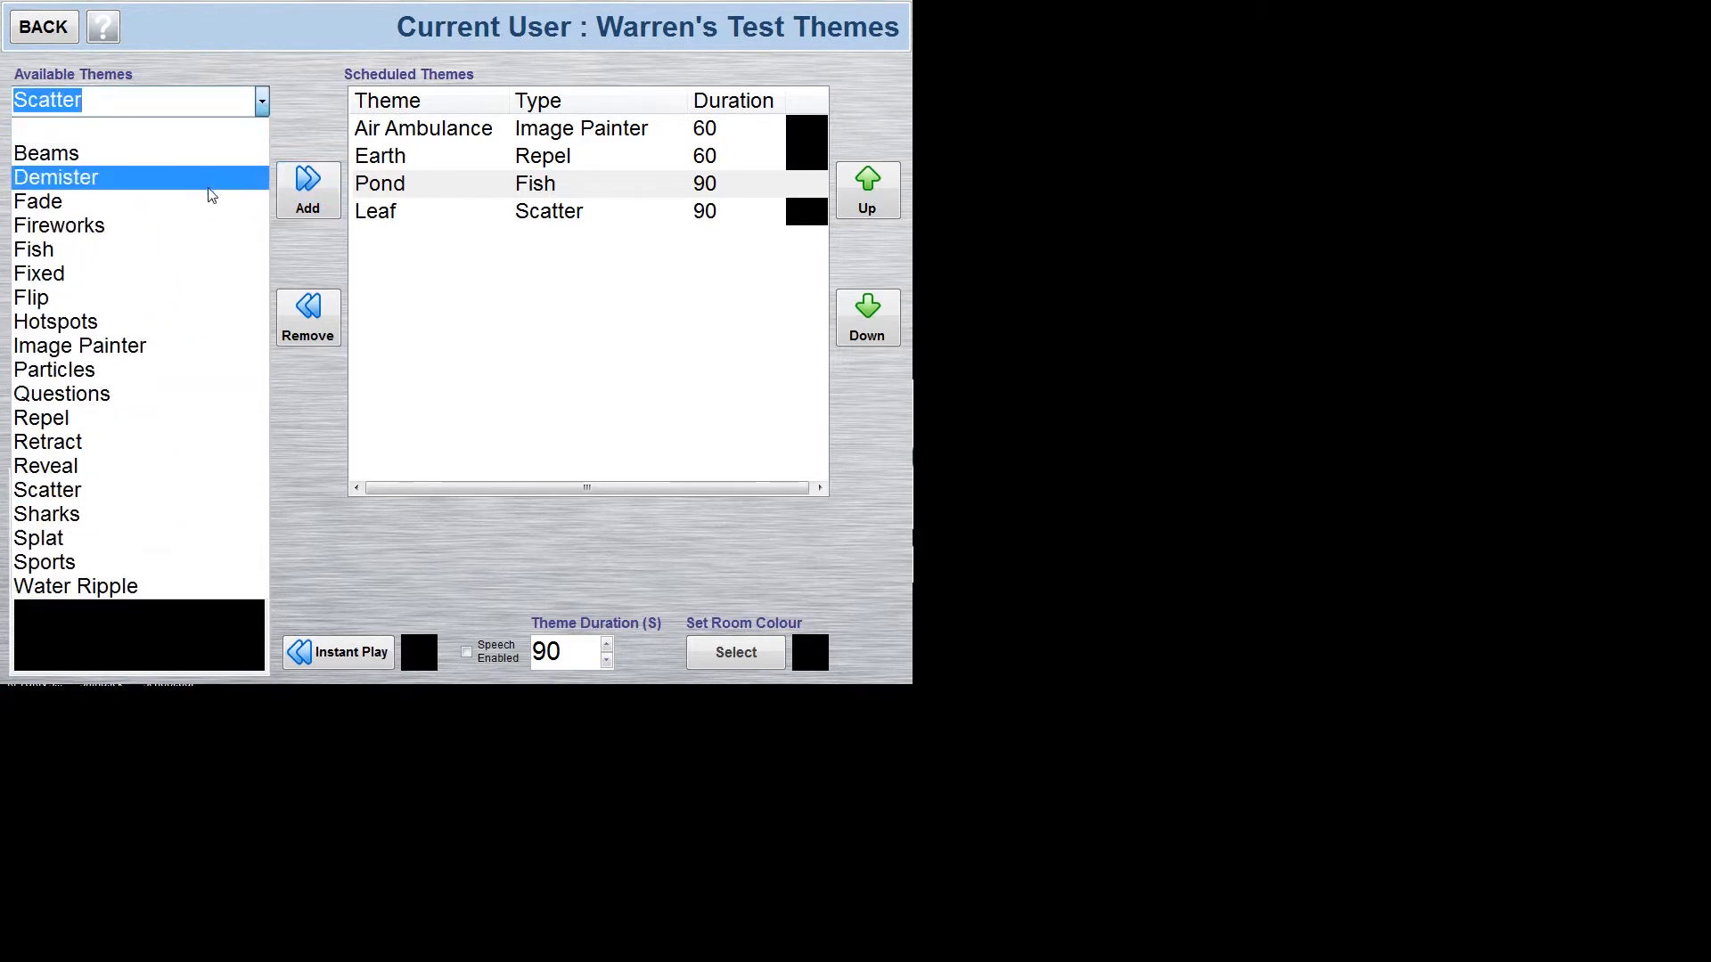
click(67, 565)
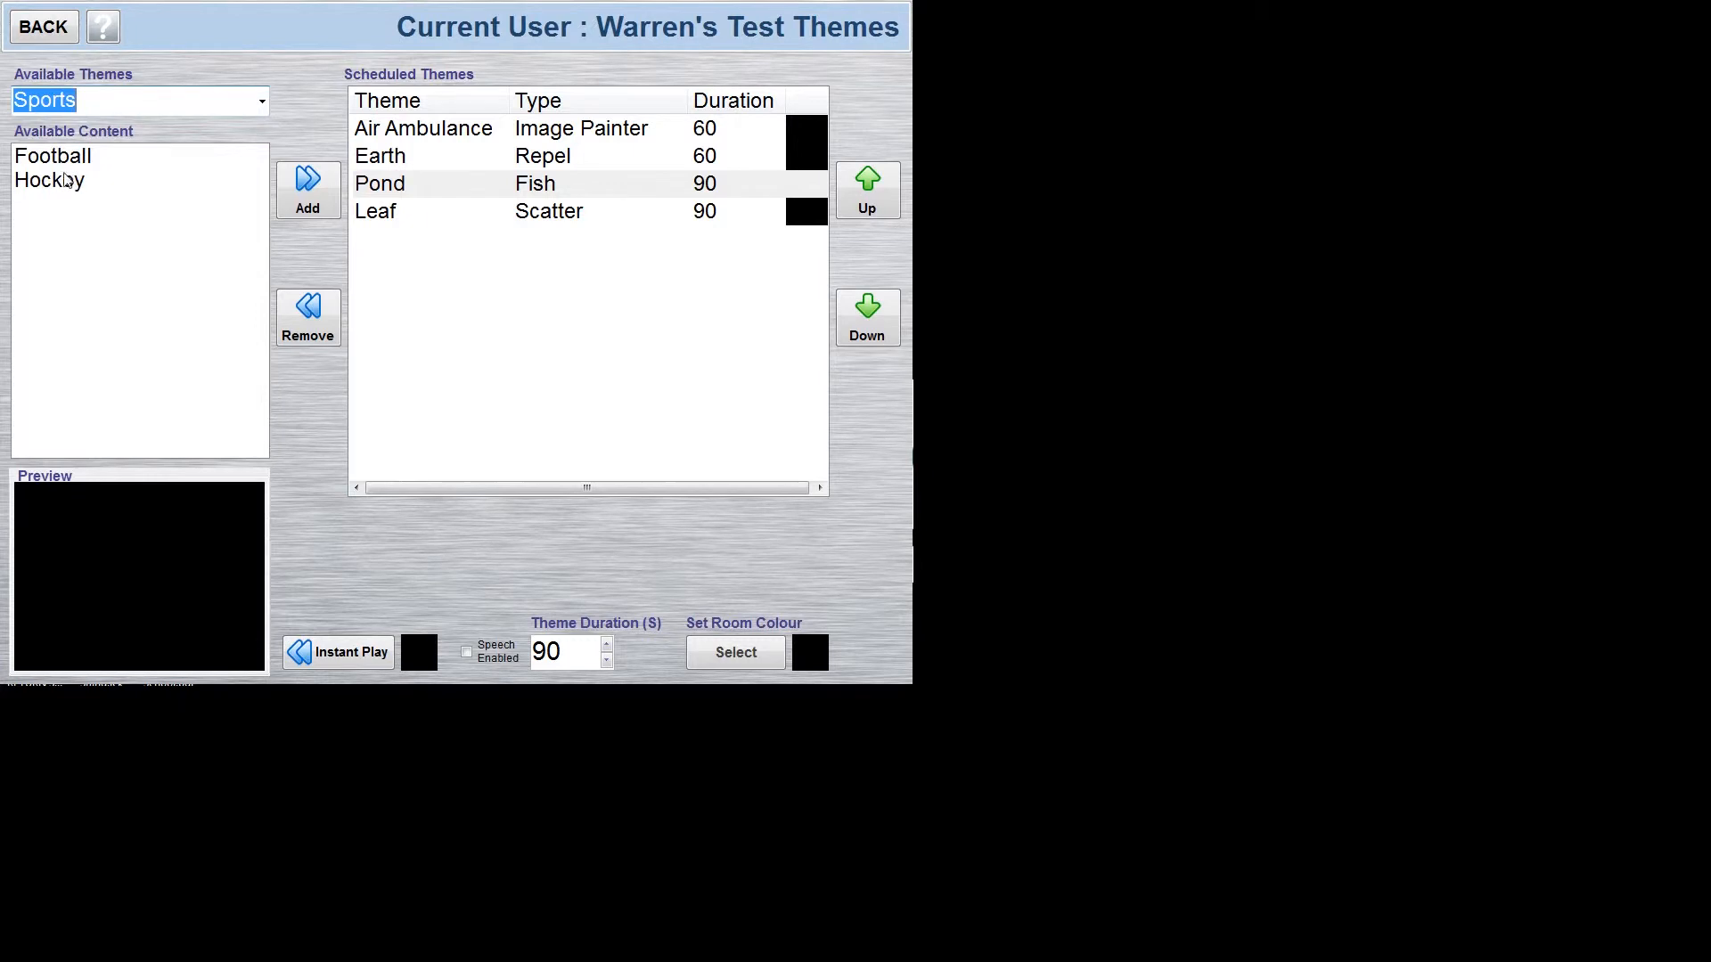
click(64, 161)
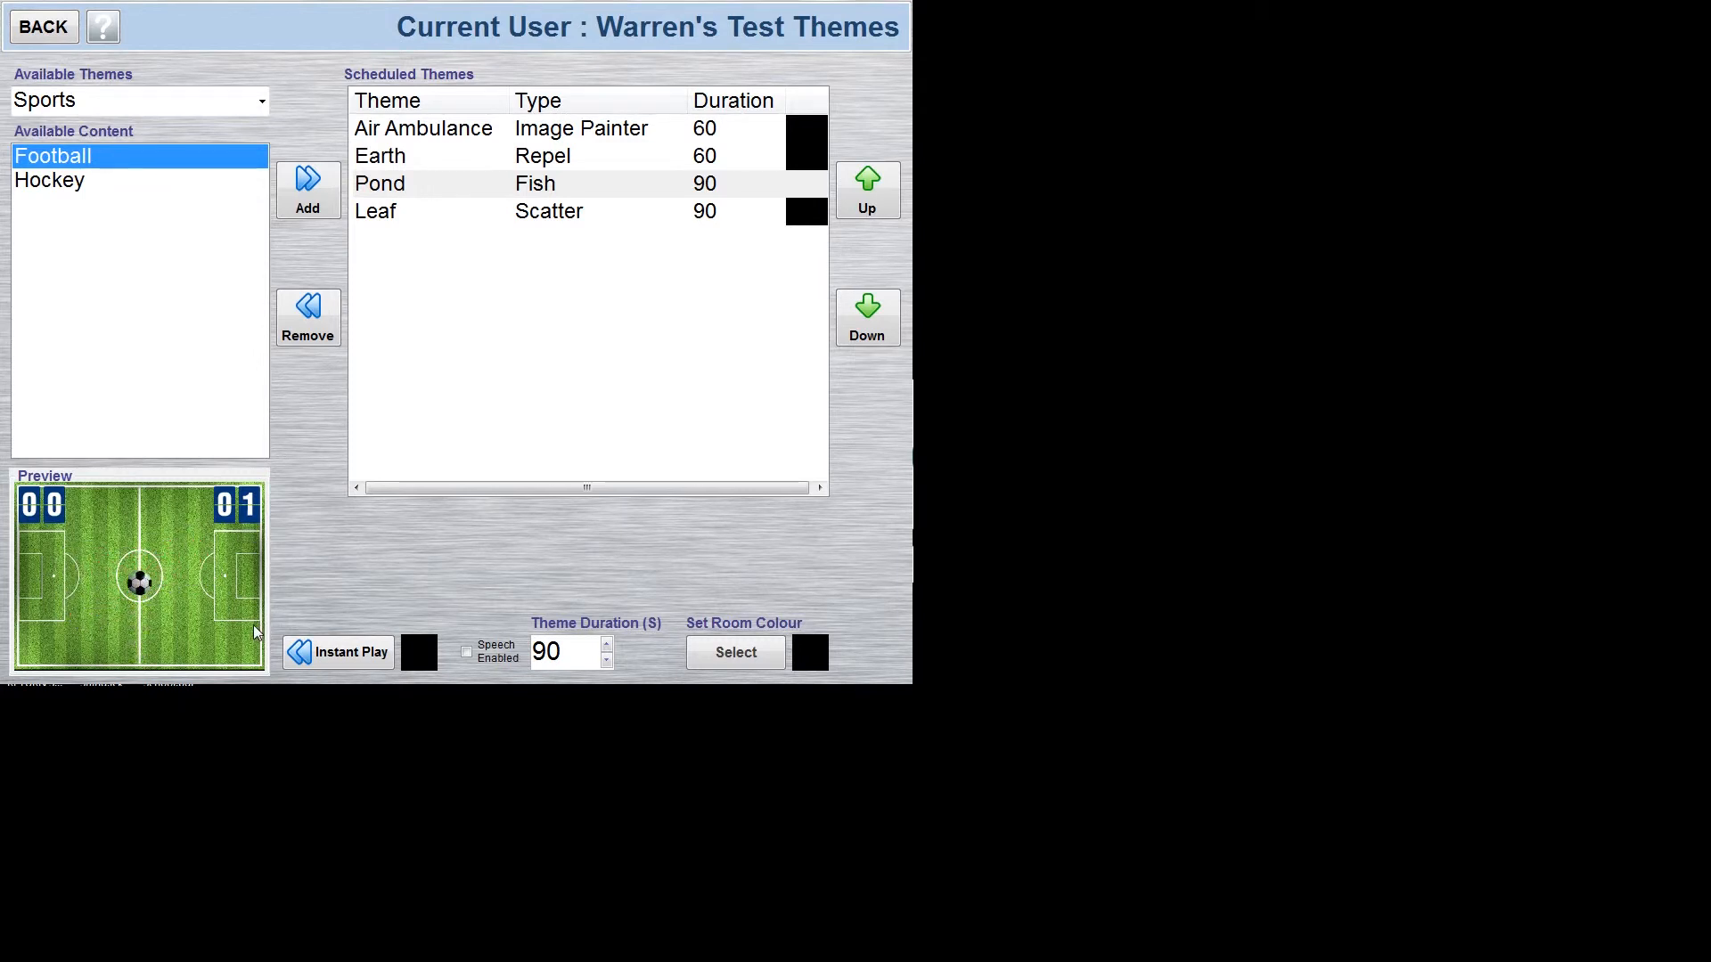
click(312, 192)
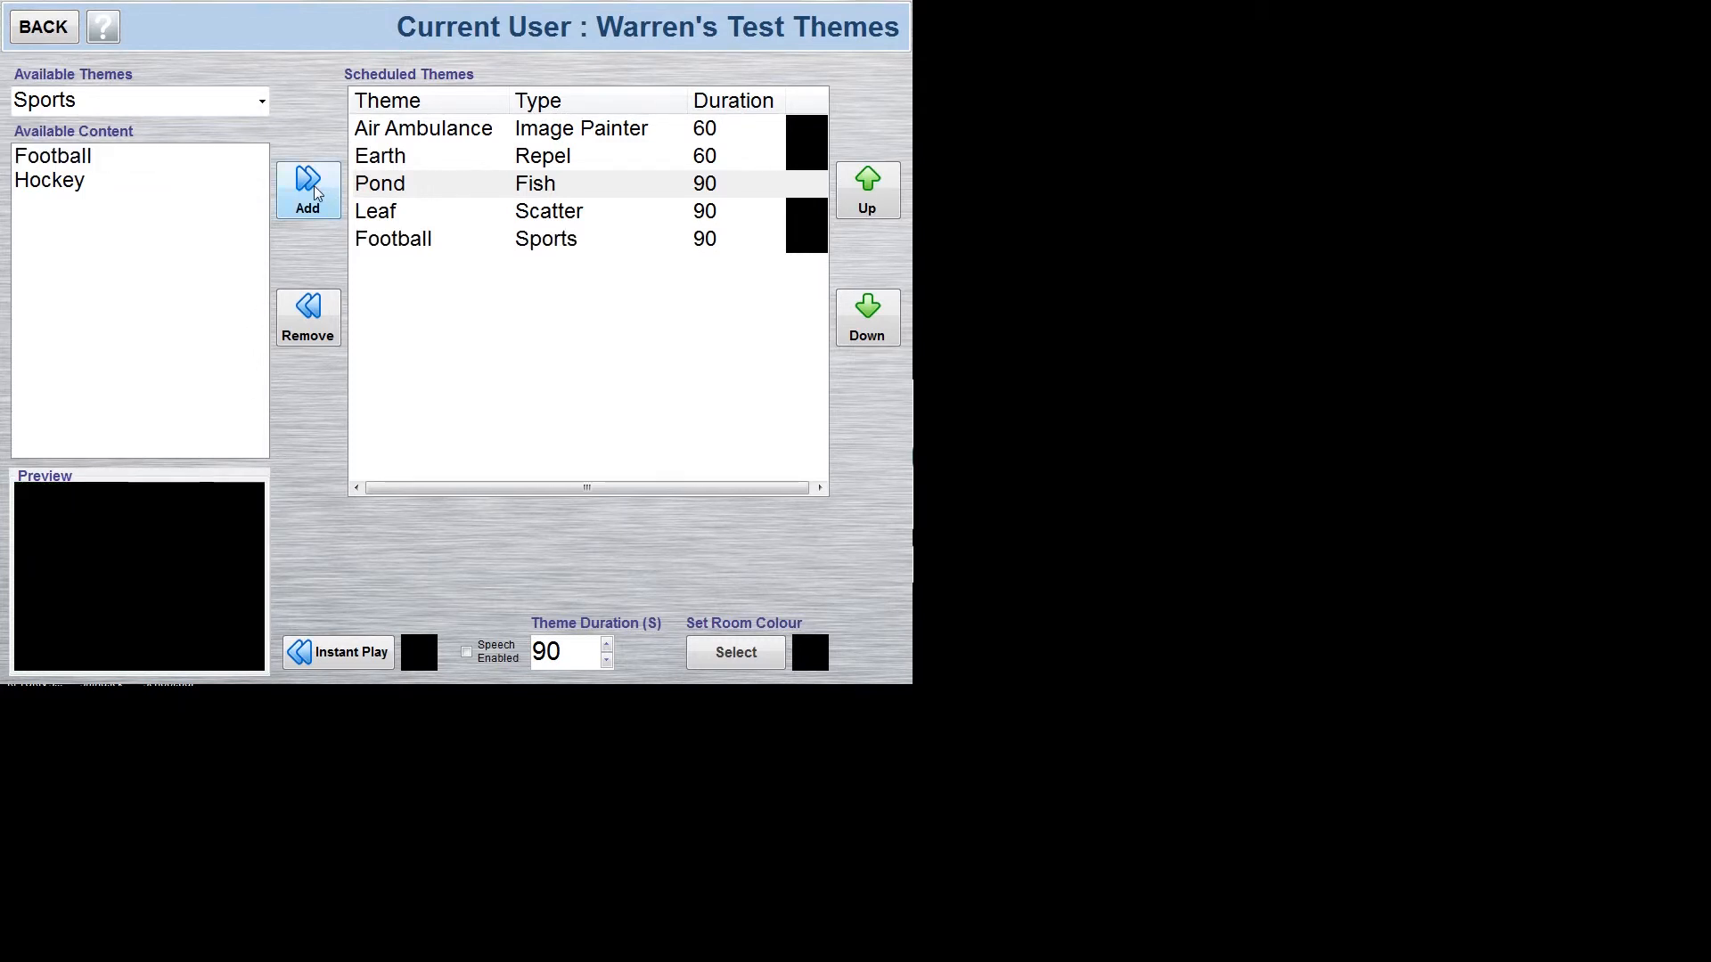
- Set the theme duration of the scheduled Football entry to 300 seconds
click(565, 240)
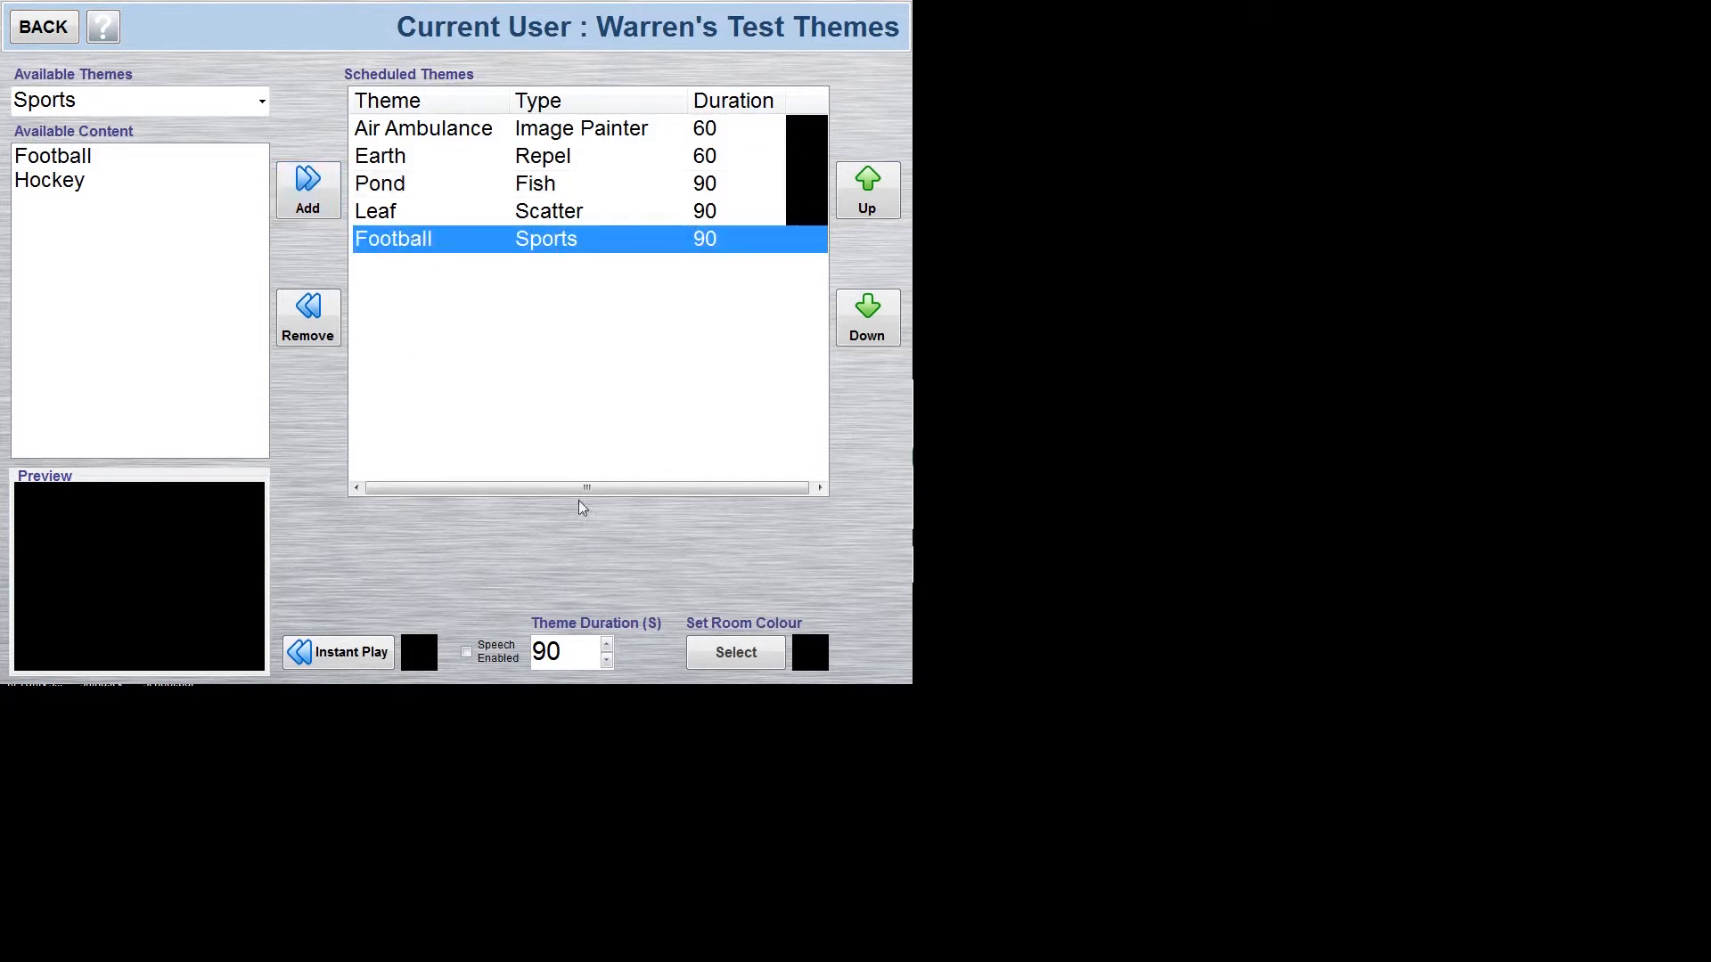
click(607, 647)
click(608, 647)
click(608, 647)
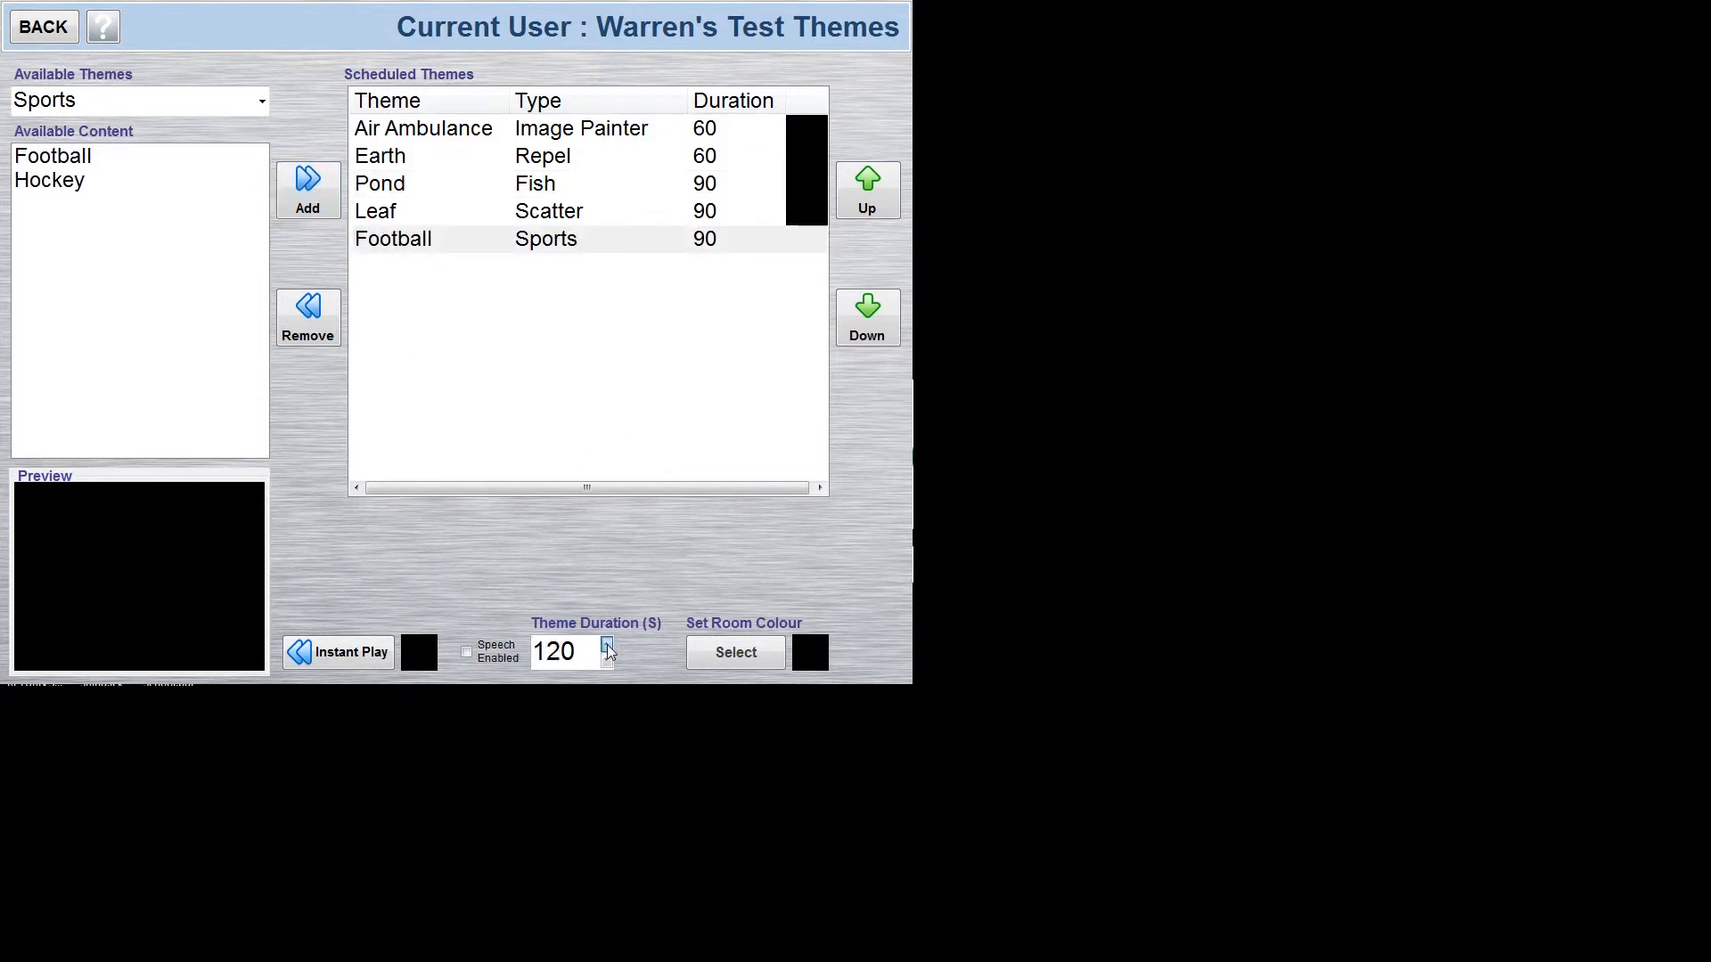
click(608, 647)
click(608, 647)
click(608, 646)
click(607, 647)
click(608, 647)
click(608, 647)
click(607, 647)
click(607, 647)
drag(607, 646, 605, 661)
click(605, 661)
drag(606, 660, 606, 660)
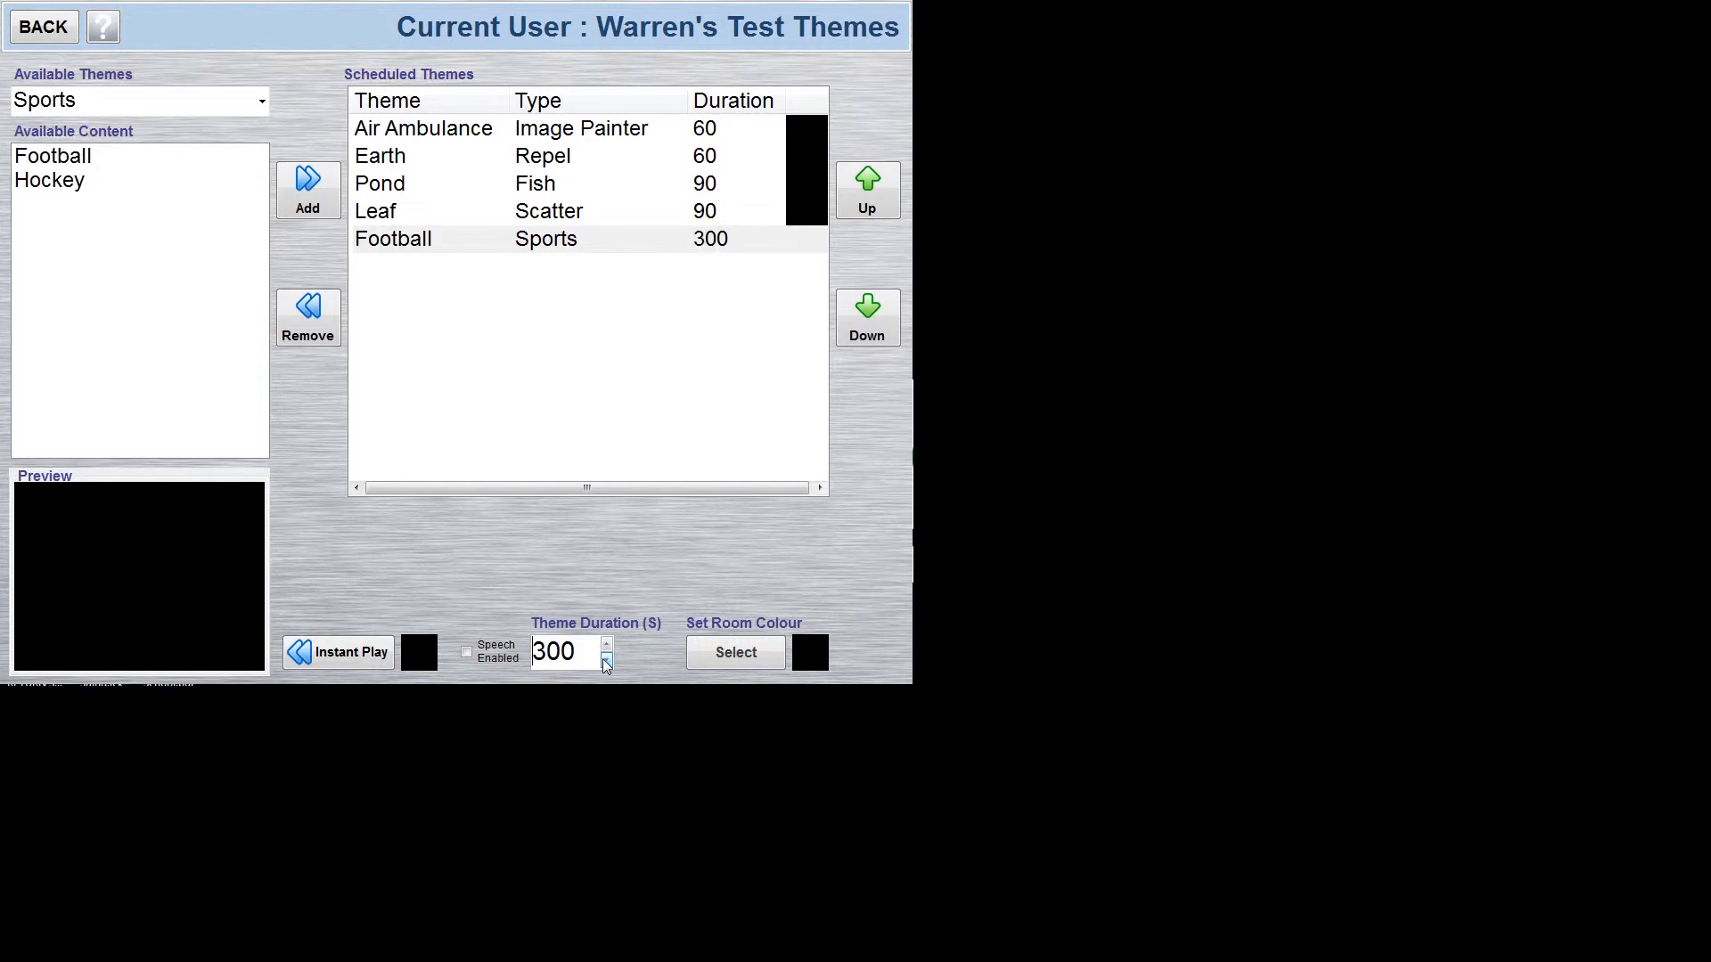
- Remove the Earth entry of the Repel theme from the scheduled themes
click(435, 251)
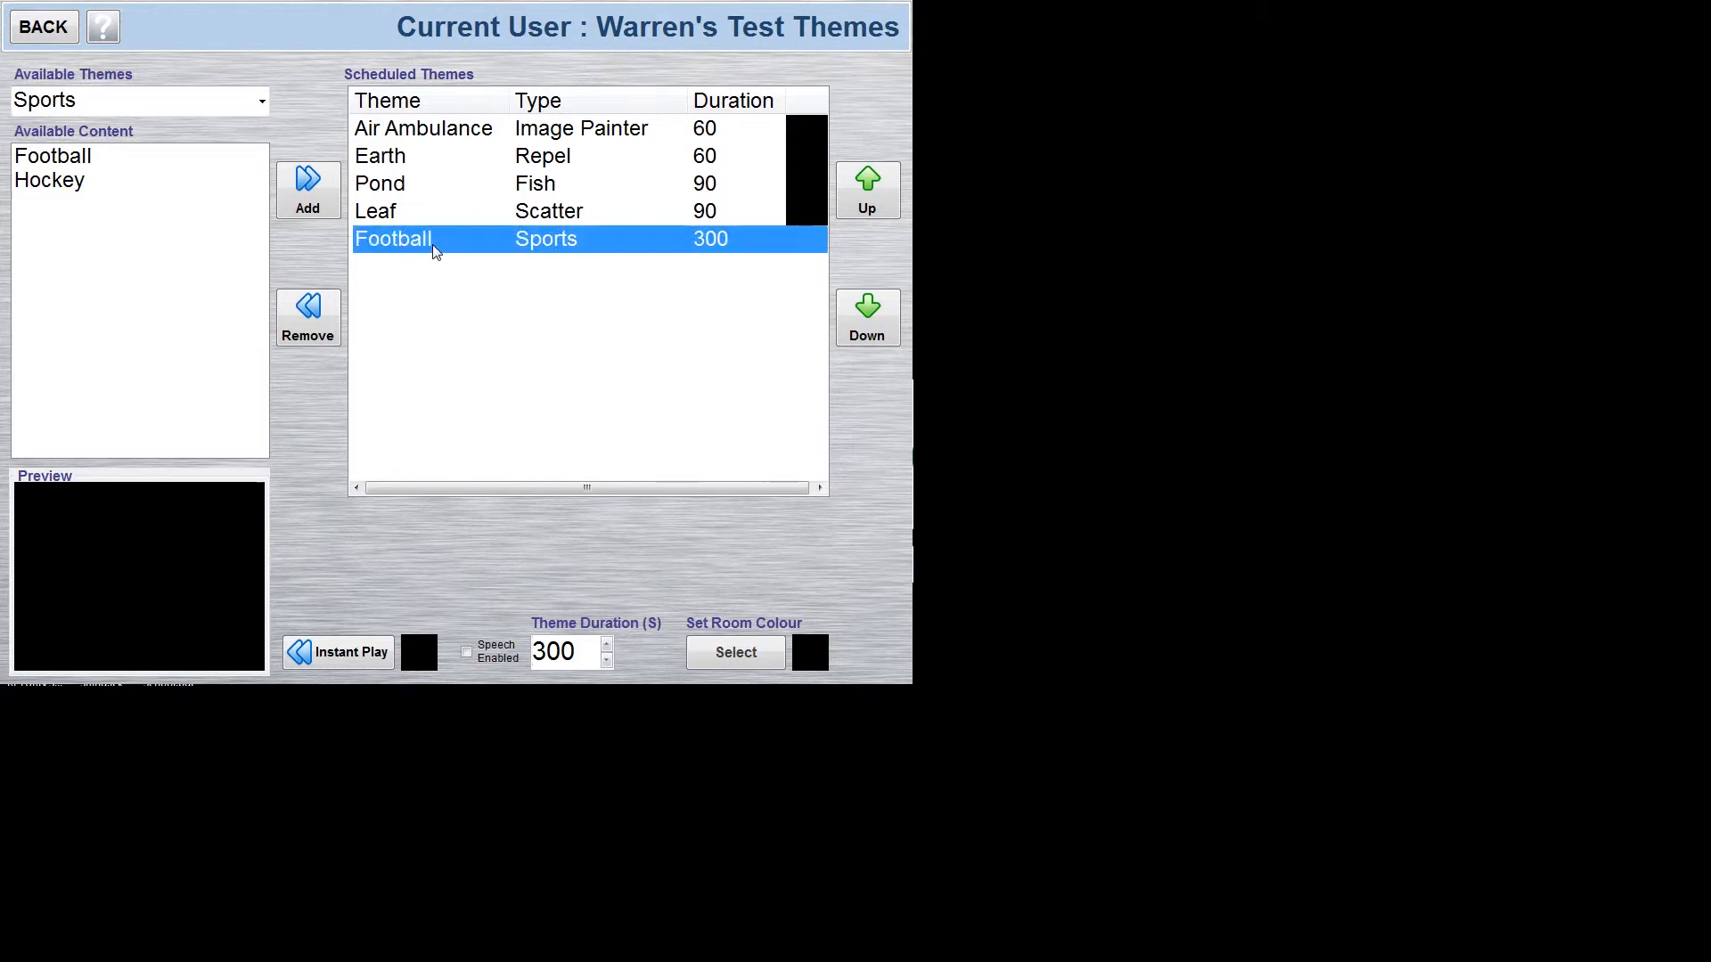
click(524, 217)
click(522, 237)
click(508, 218)
click(515, 191)
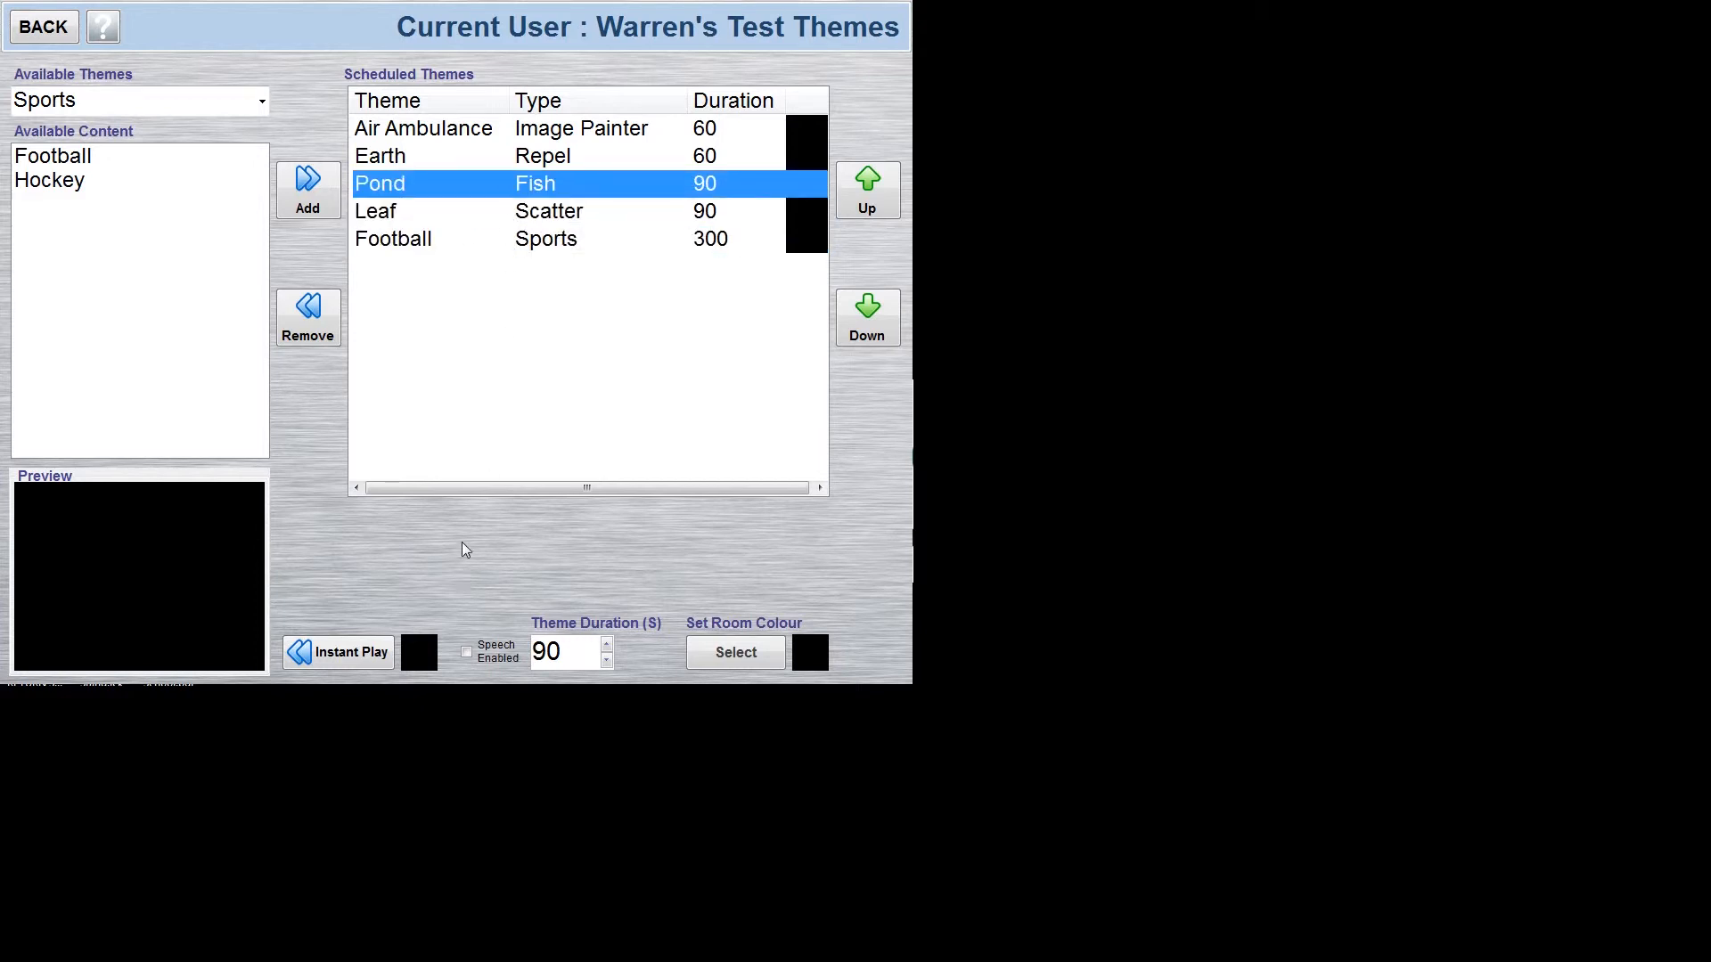
click(499, 165)
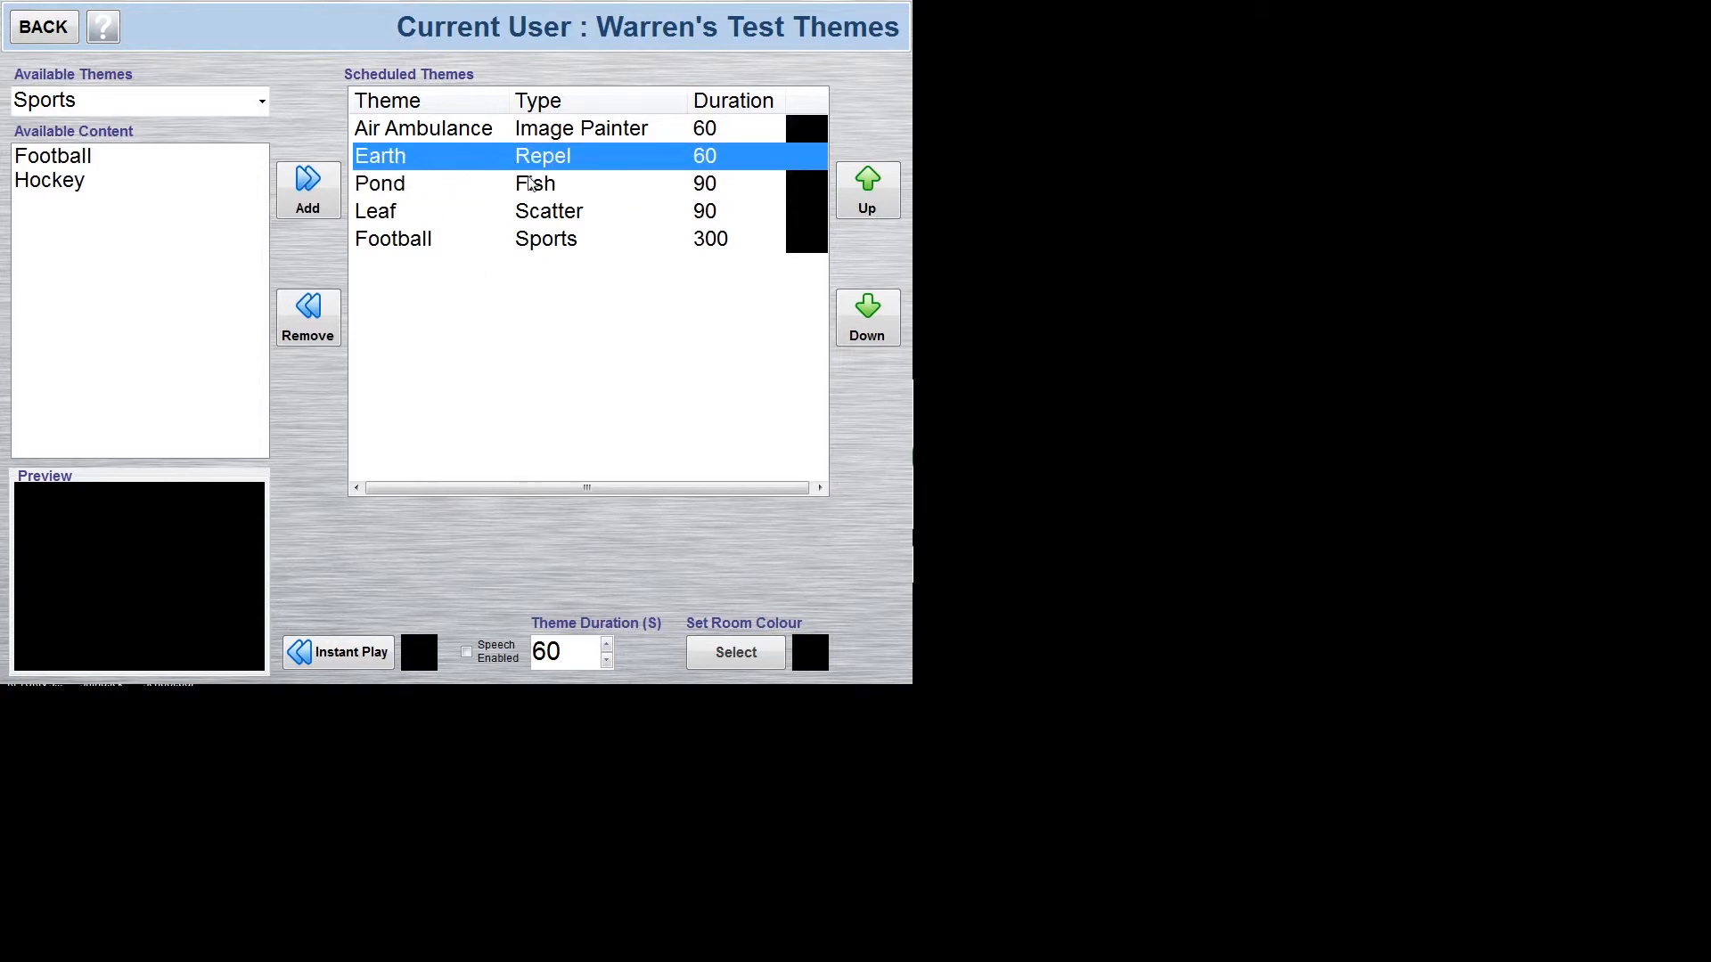
click(296, 315)
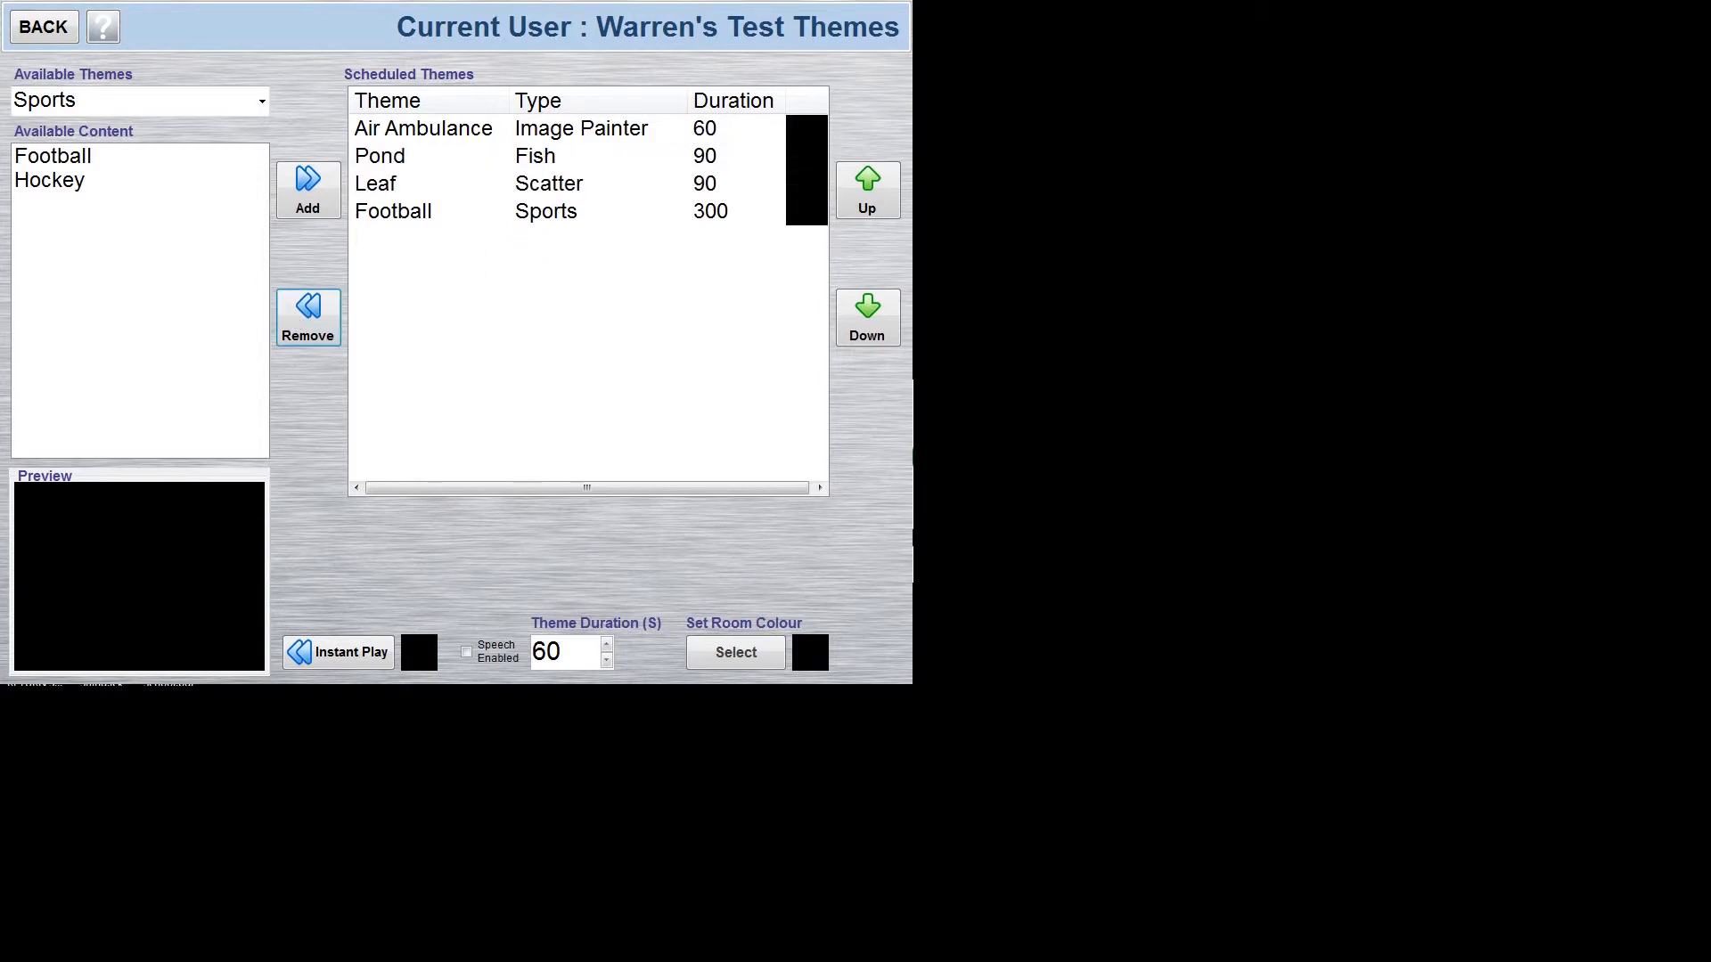
- Add the Bonfire content from the Particles theme to the scheduled themes
click(262, 101)
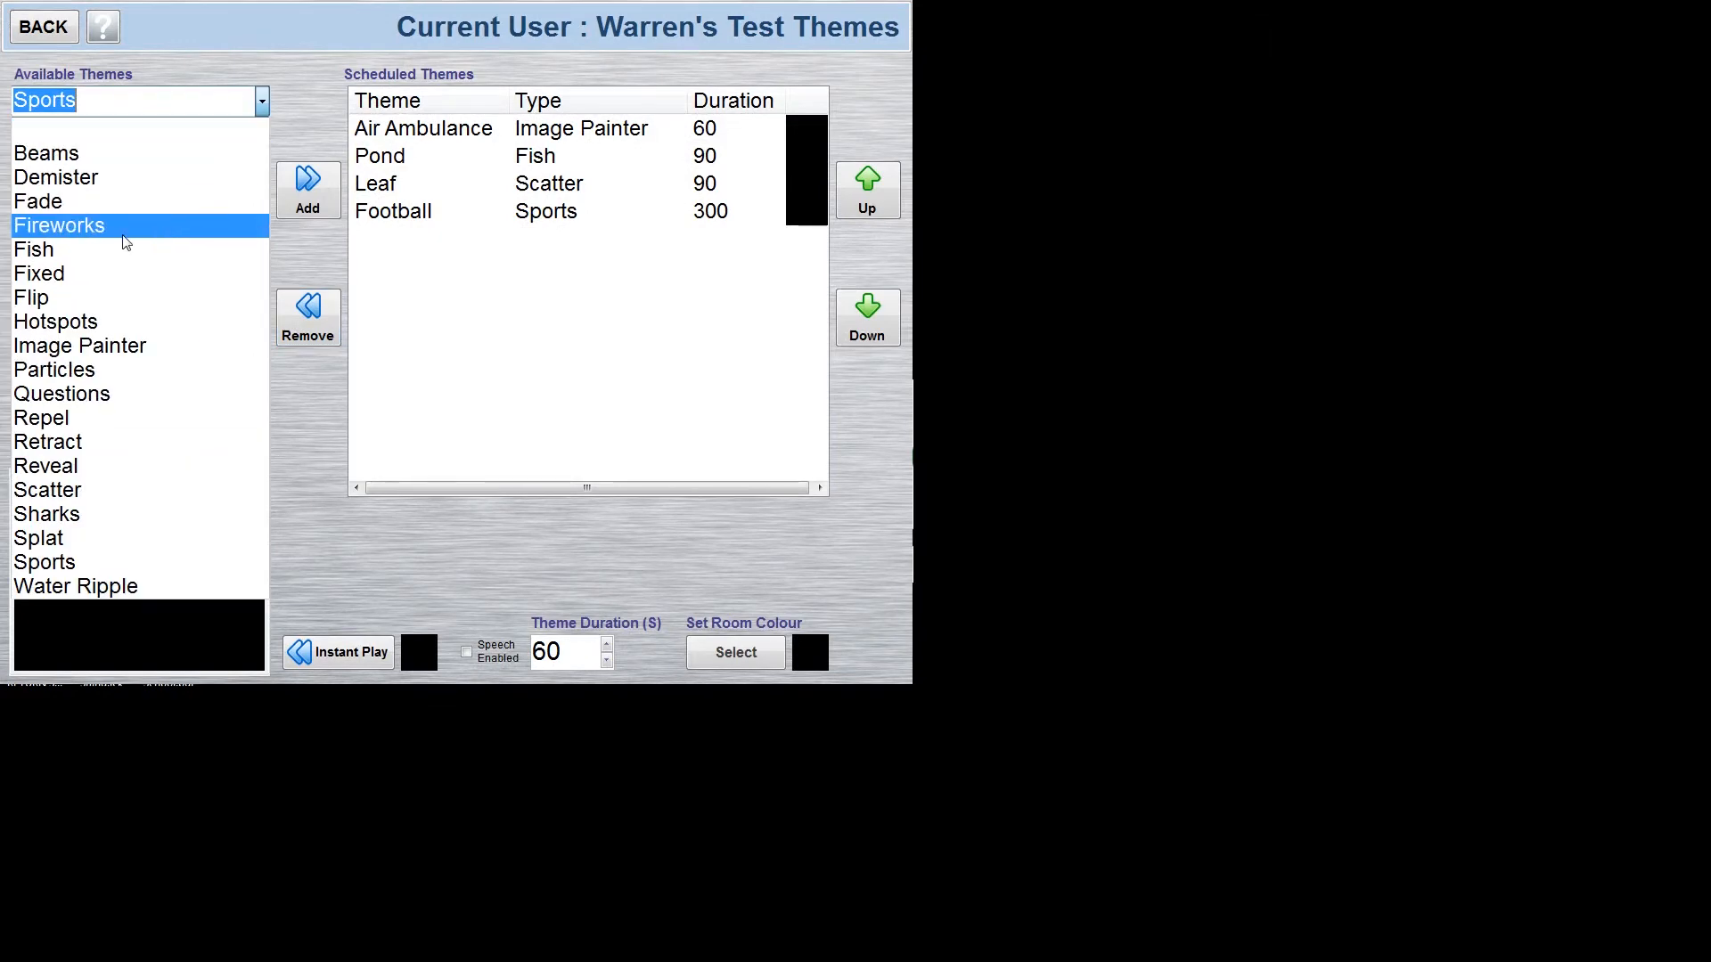
click(61, 370)
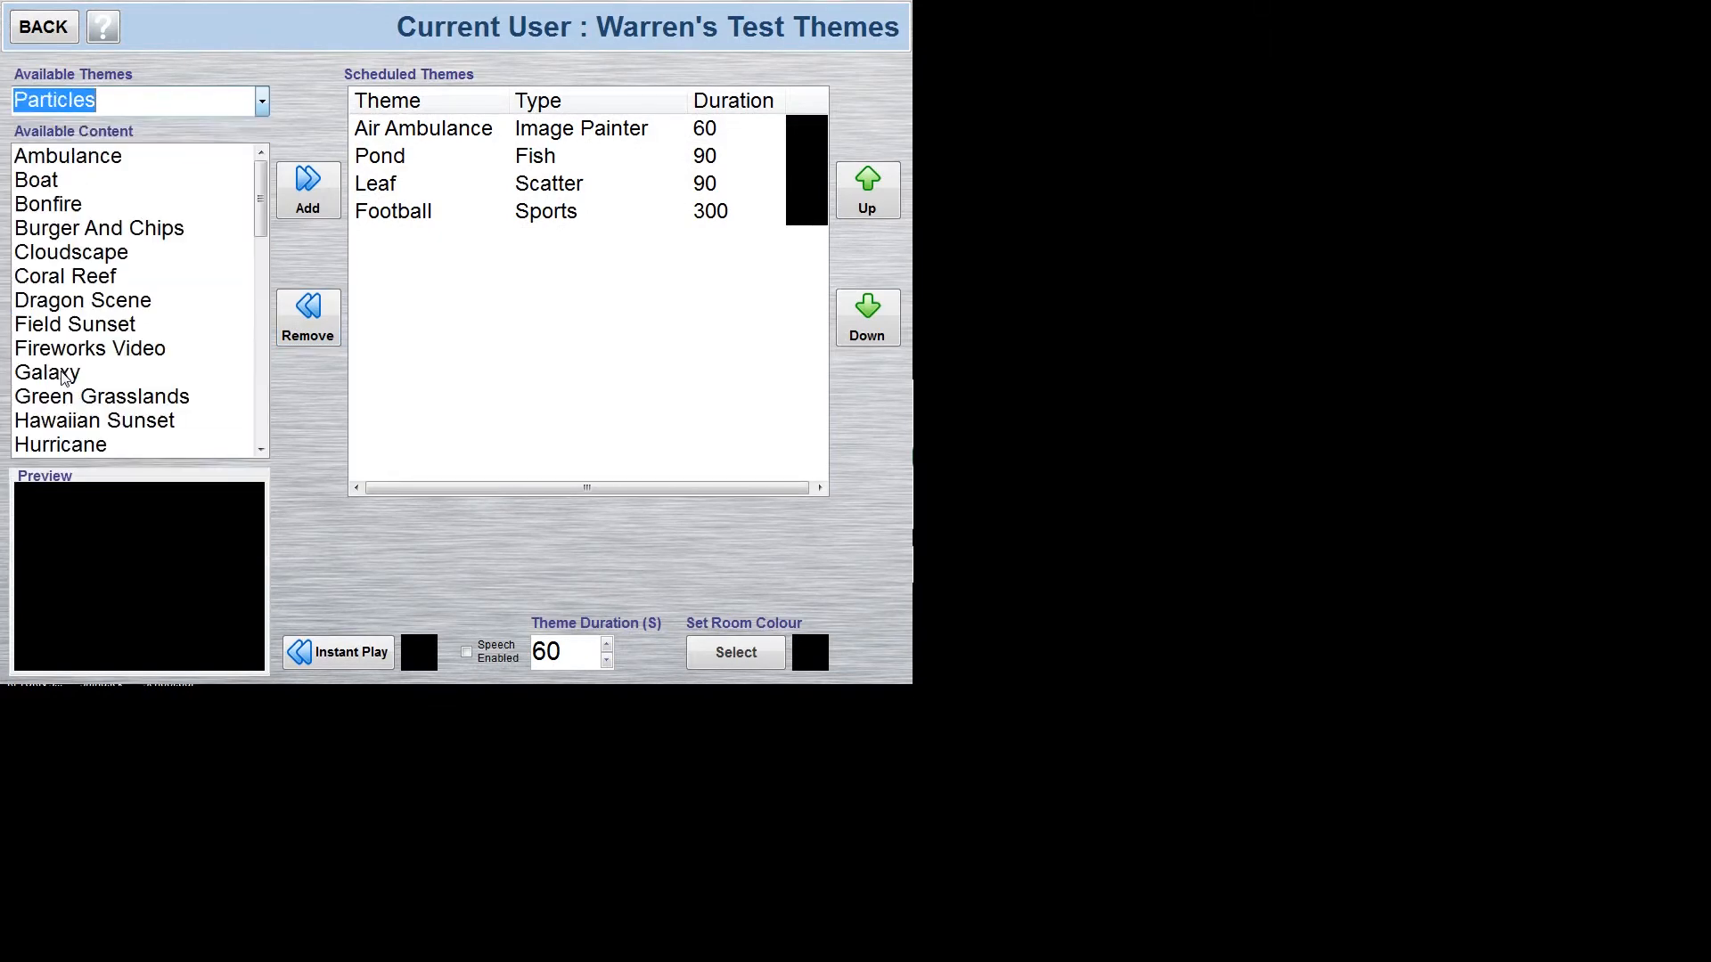
click(49, 212)
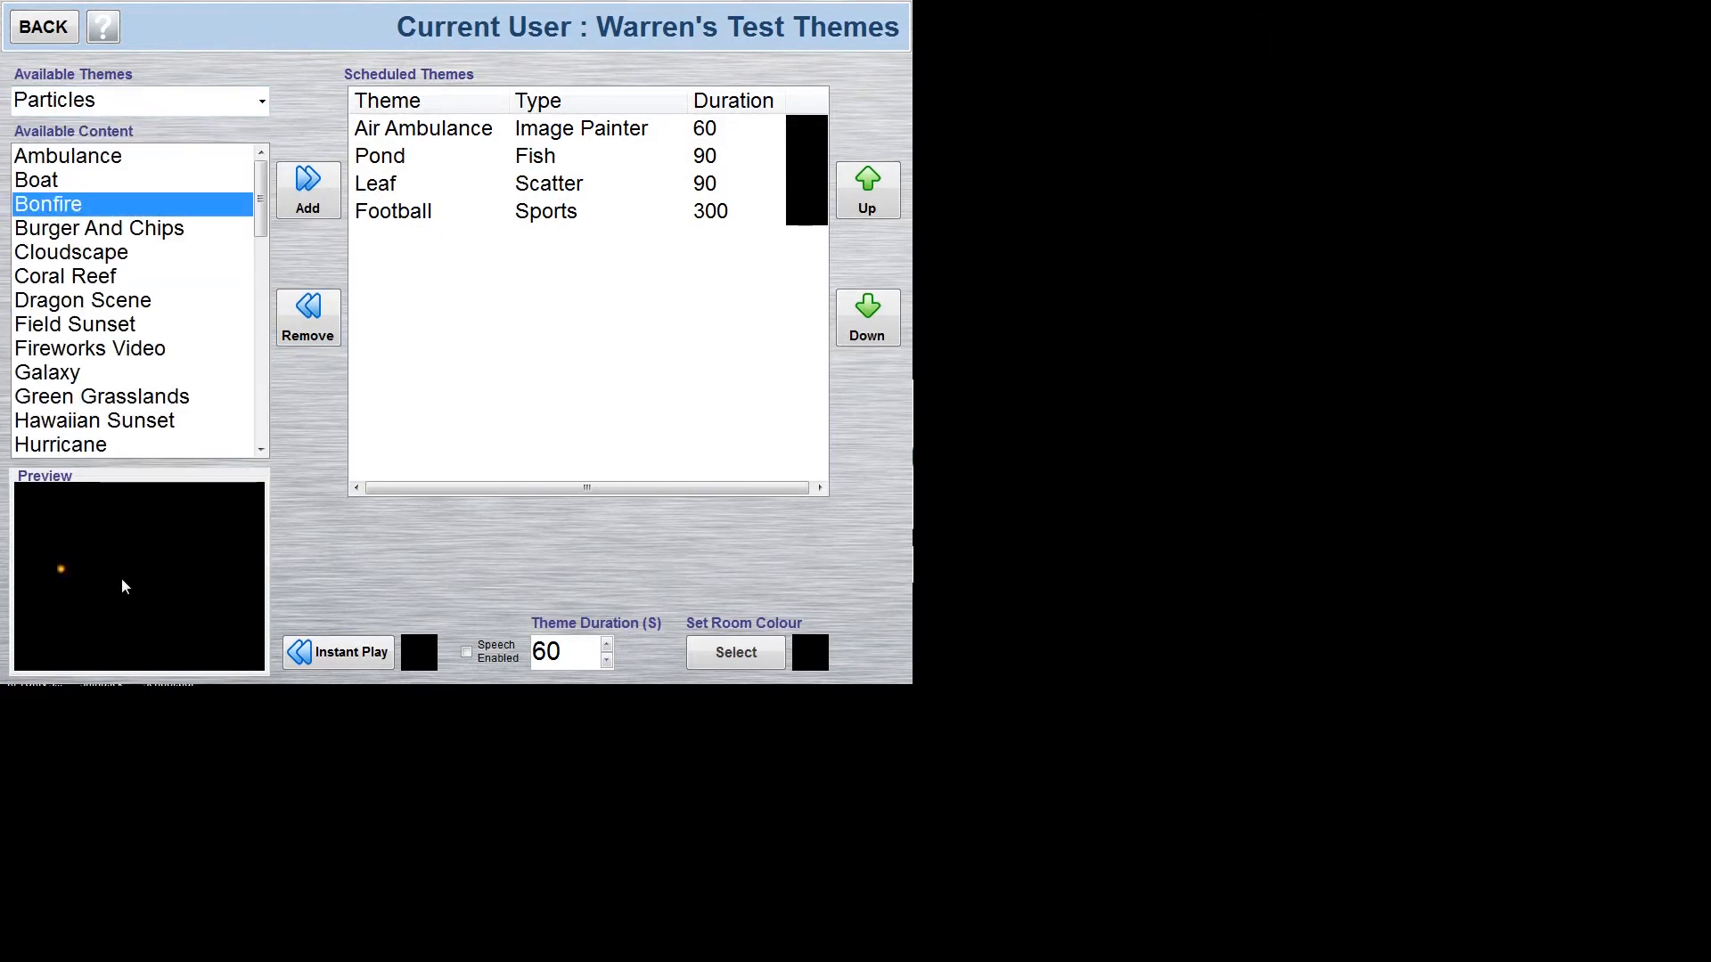
click(308, 189)
- Move the scheduled Bonfire entry up to second place, directly below Air Ambulance, and leave the scheduler
click(393, 251)
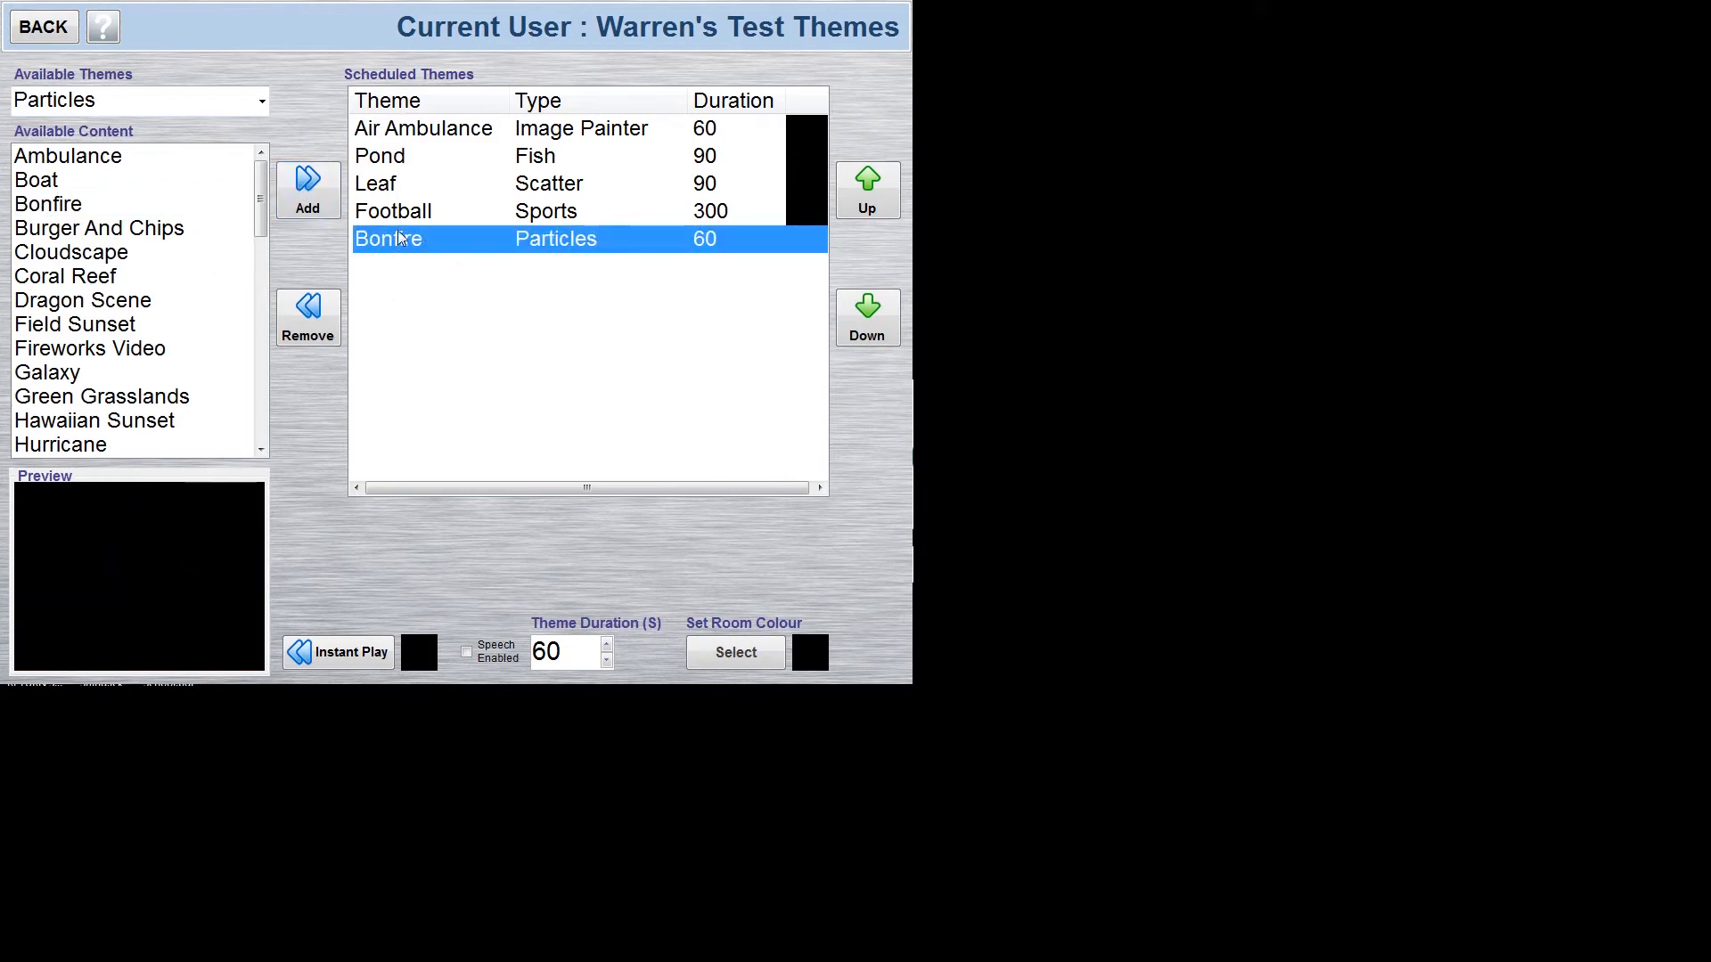
click(880, 196)
click(881, 196)
click(880, 196)
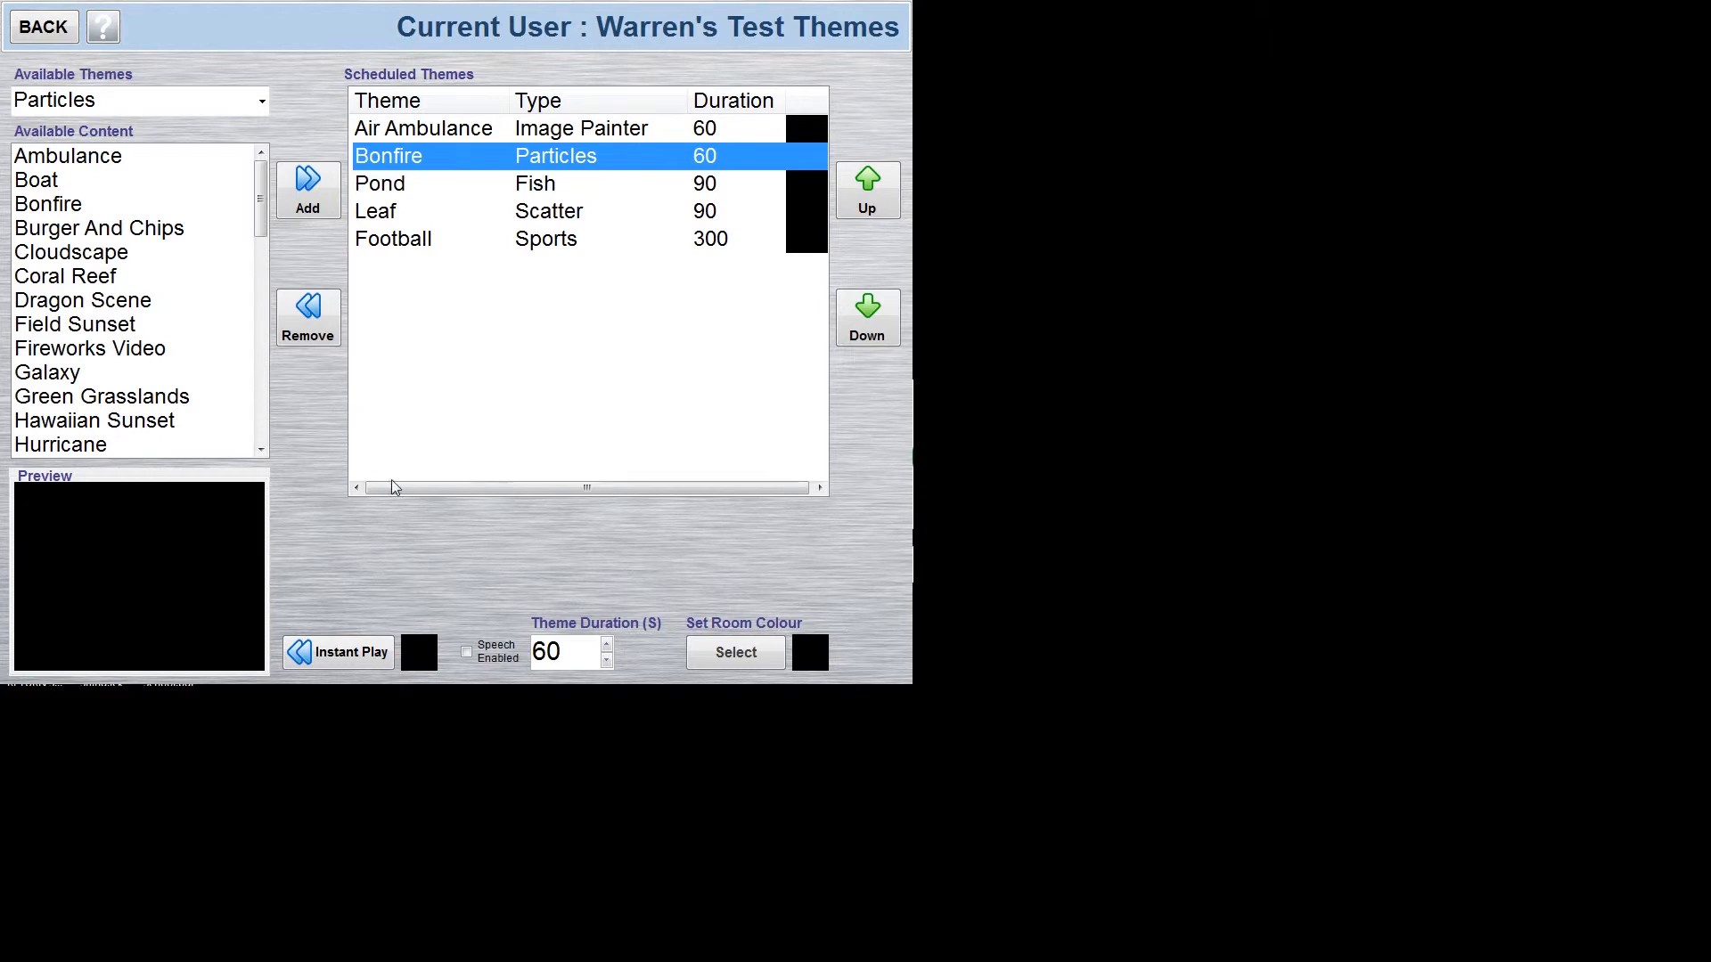
click(55, 36)
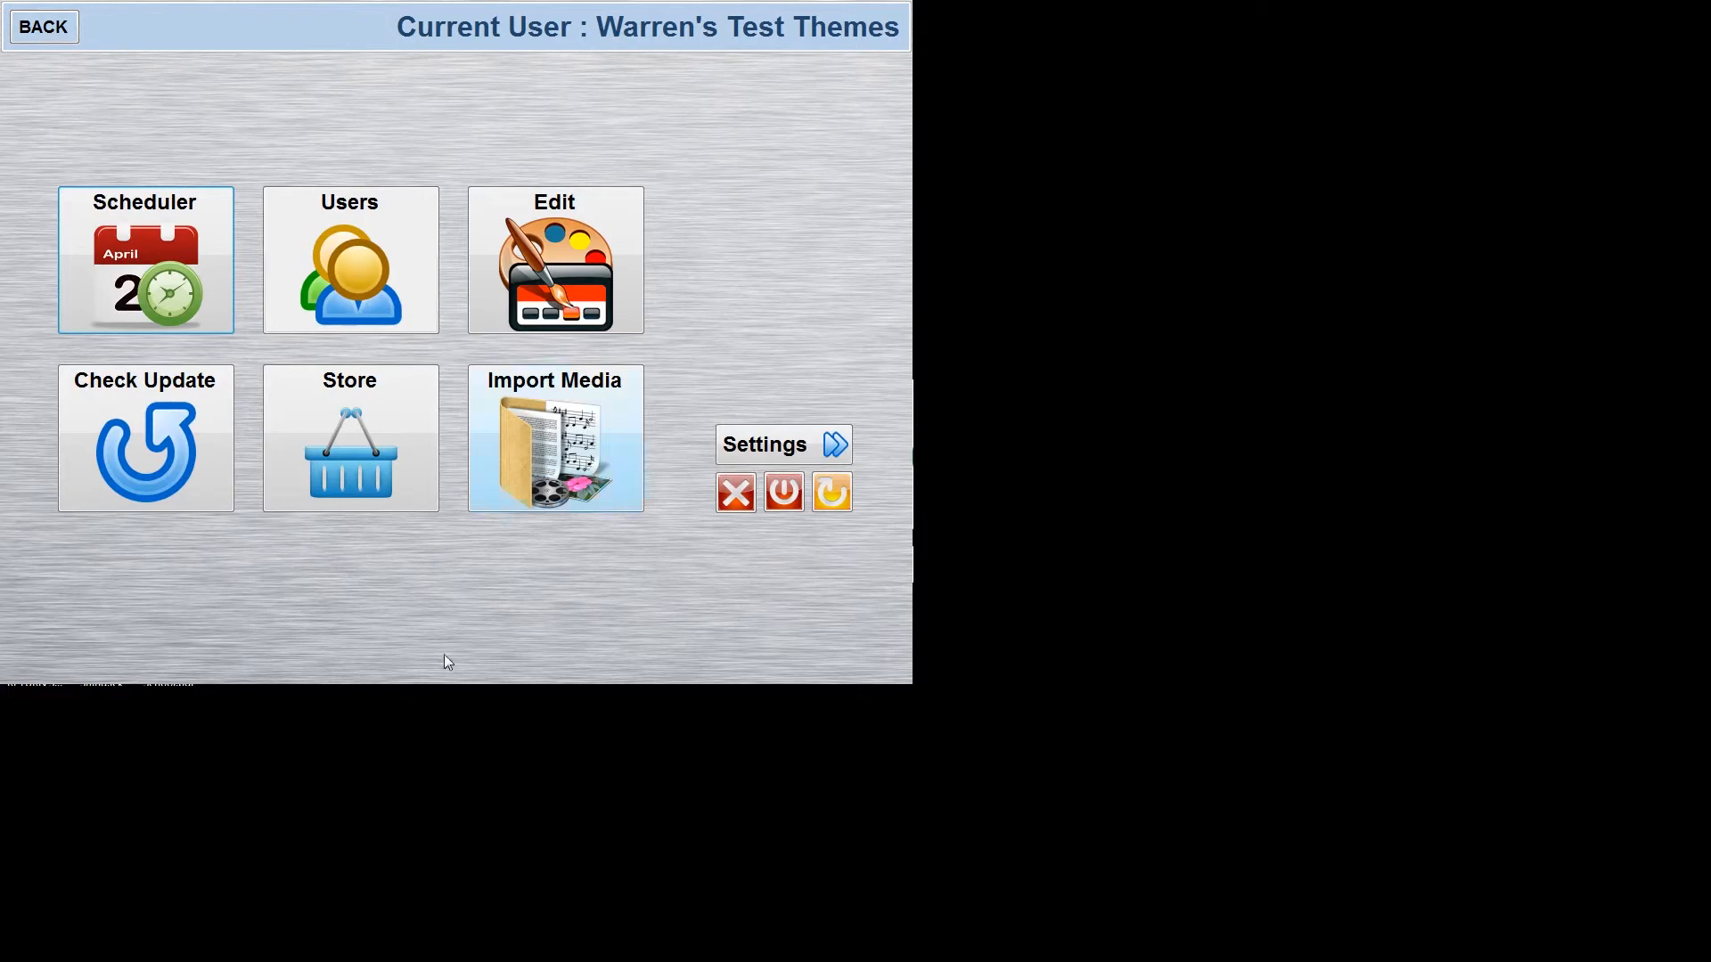
click(27, 38)
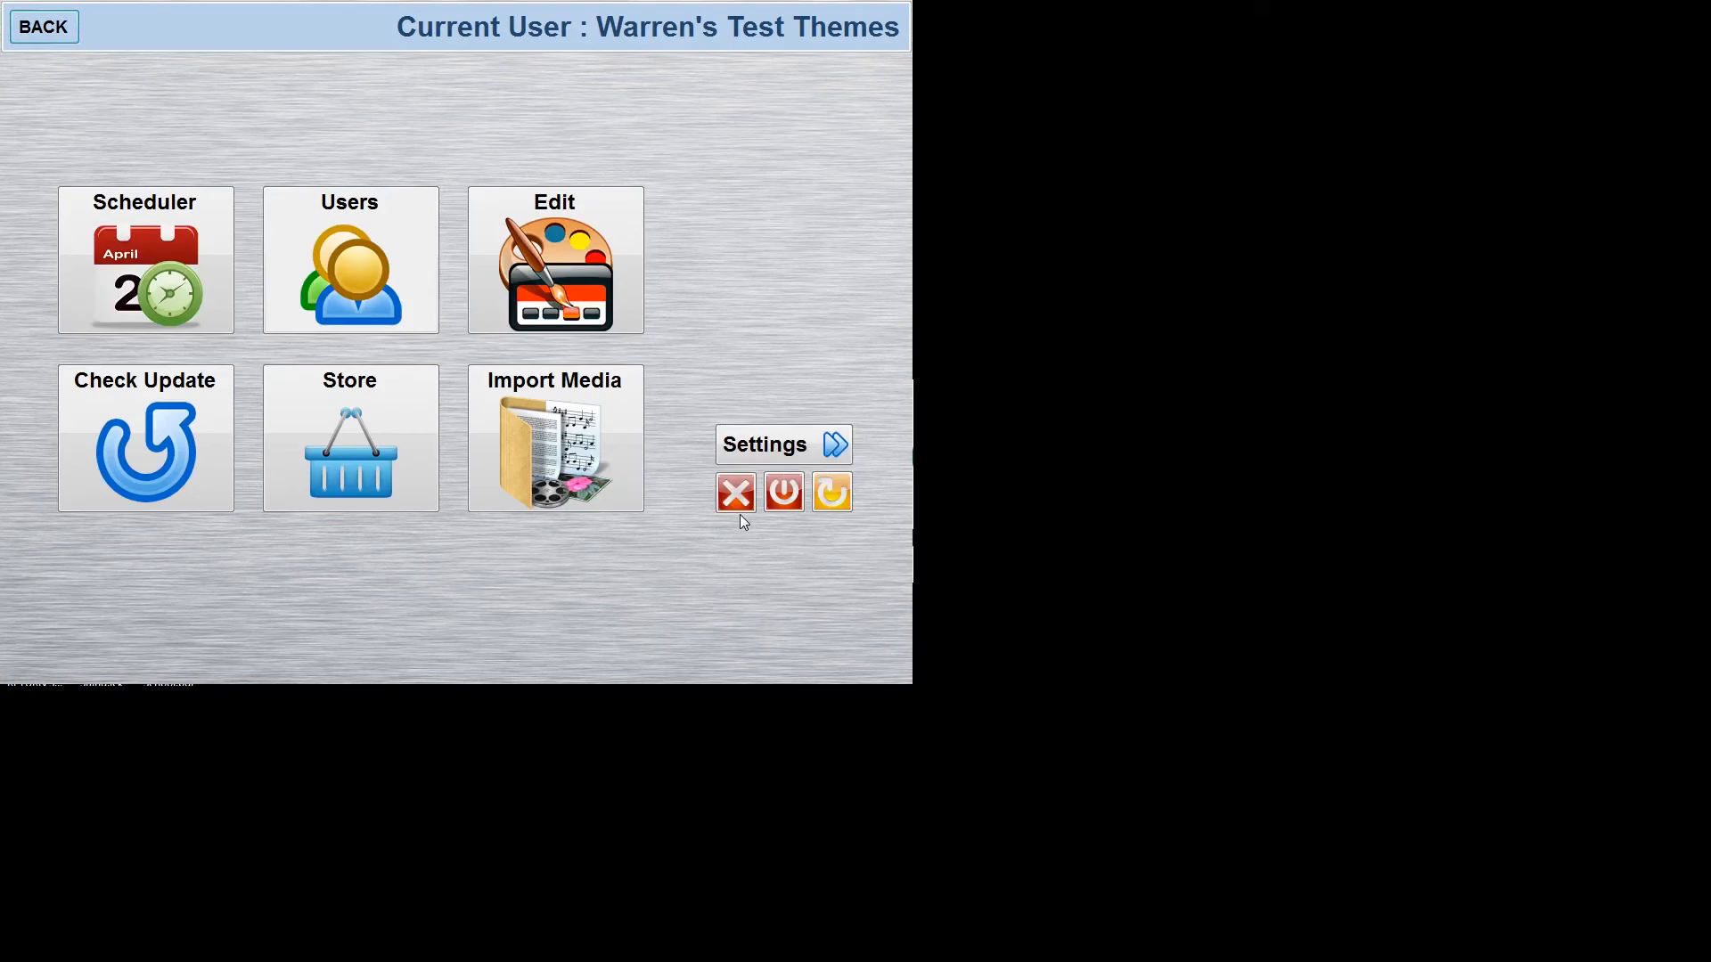
- Reopen the scheduler, move the Football entry up one place above Leaf, and return to the main menu
click(132, 267)
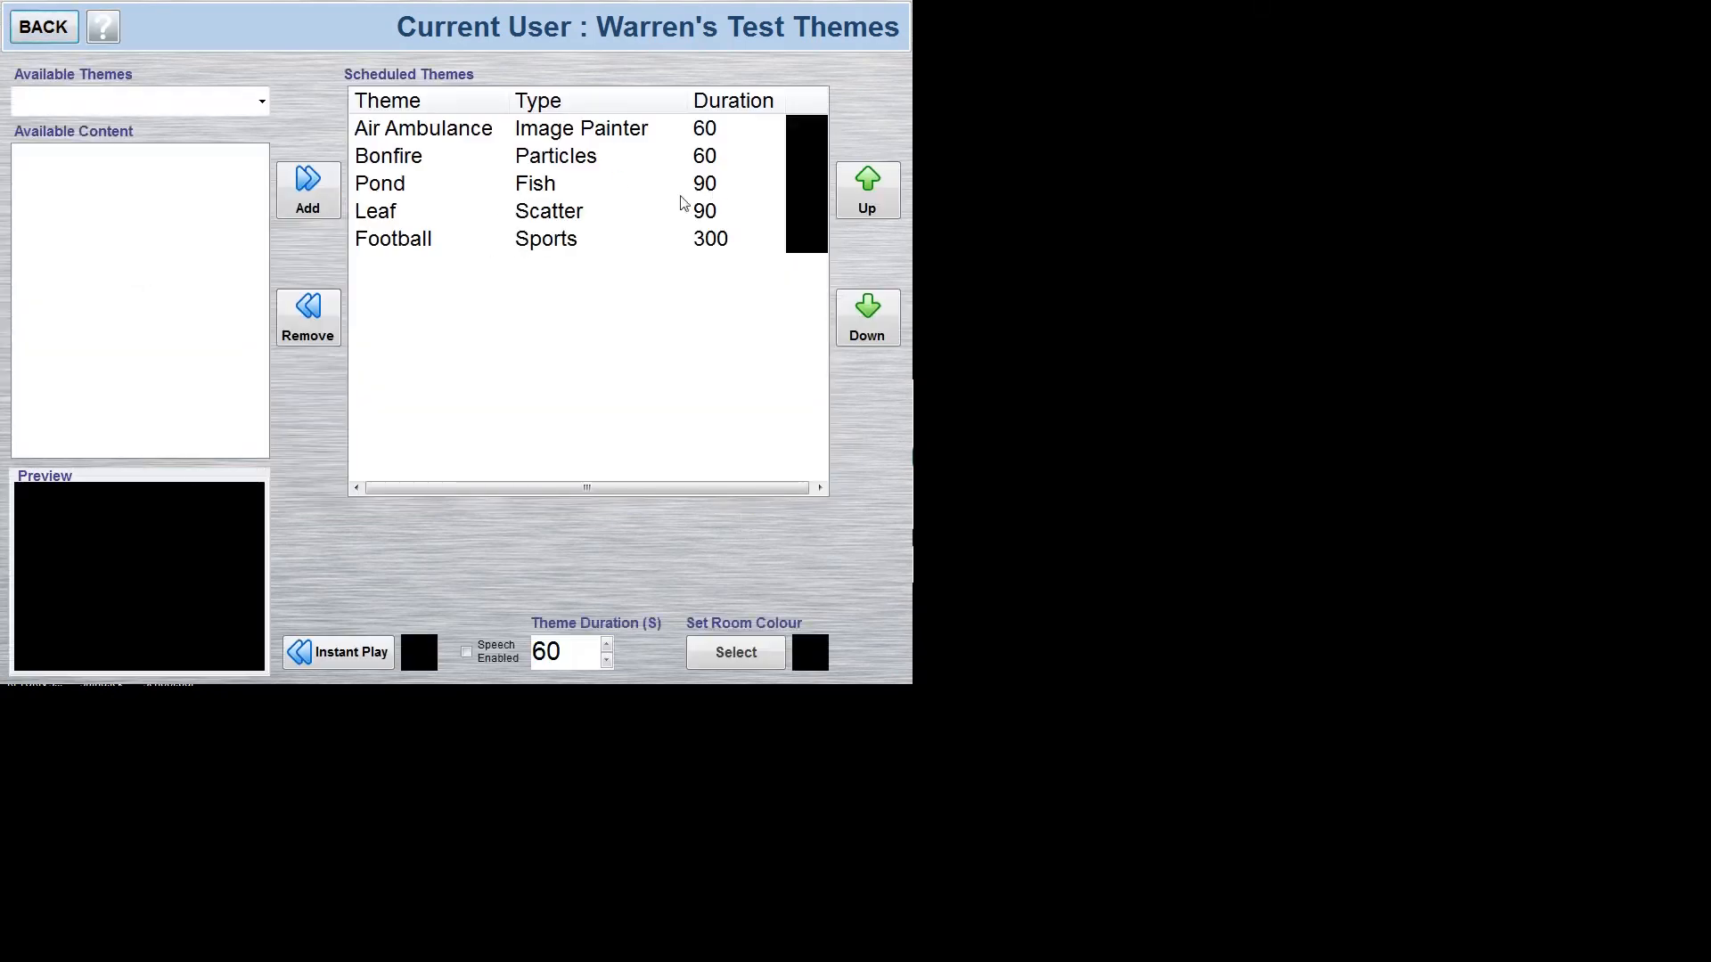
click(419, 242)
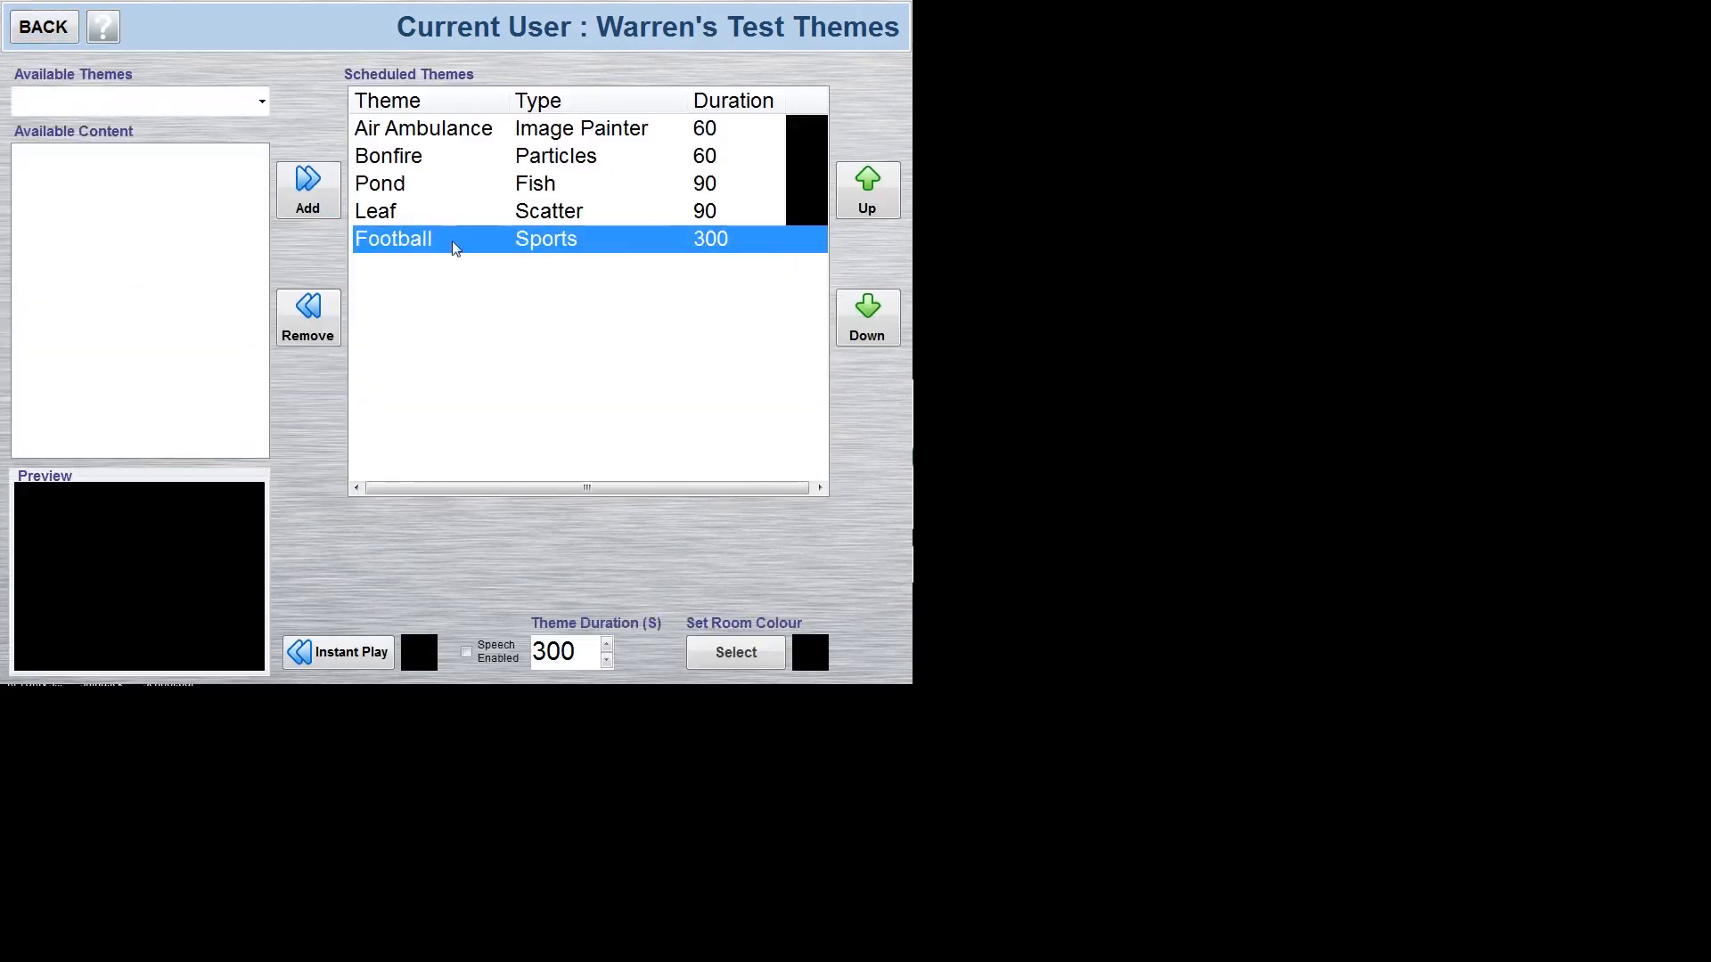
click(877, 204)
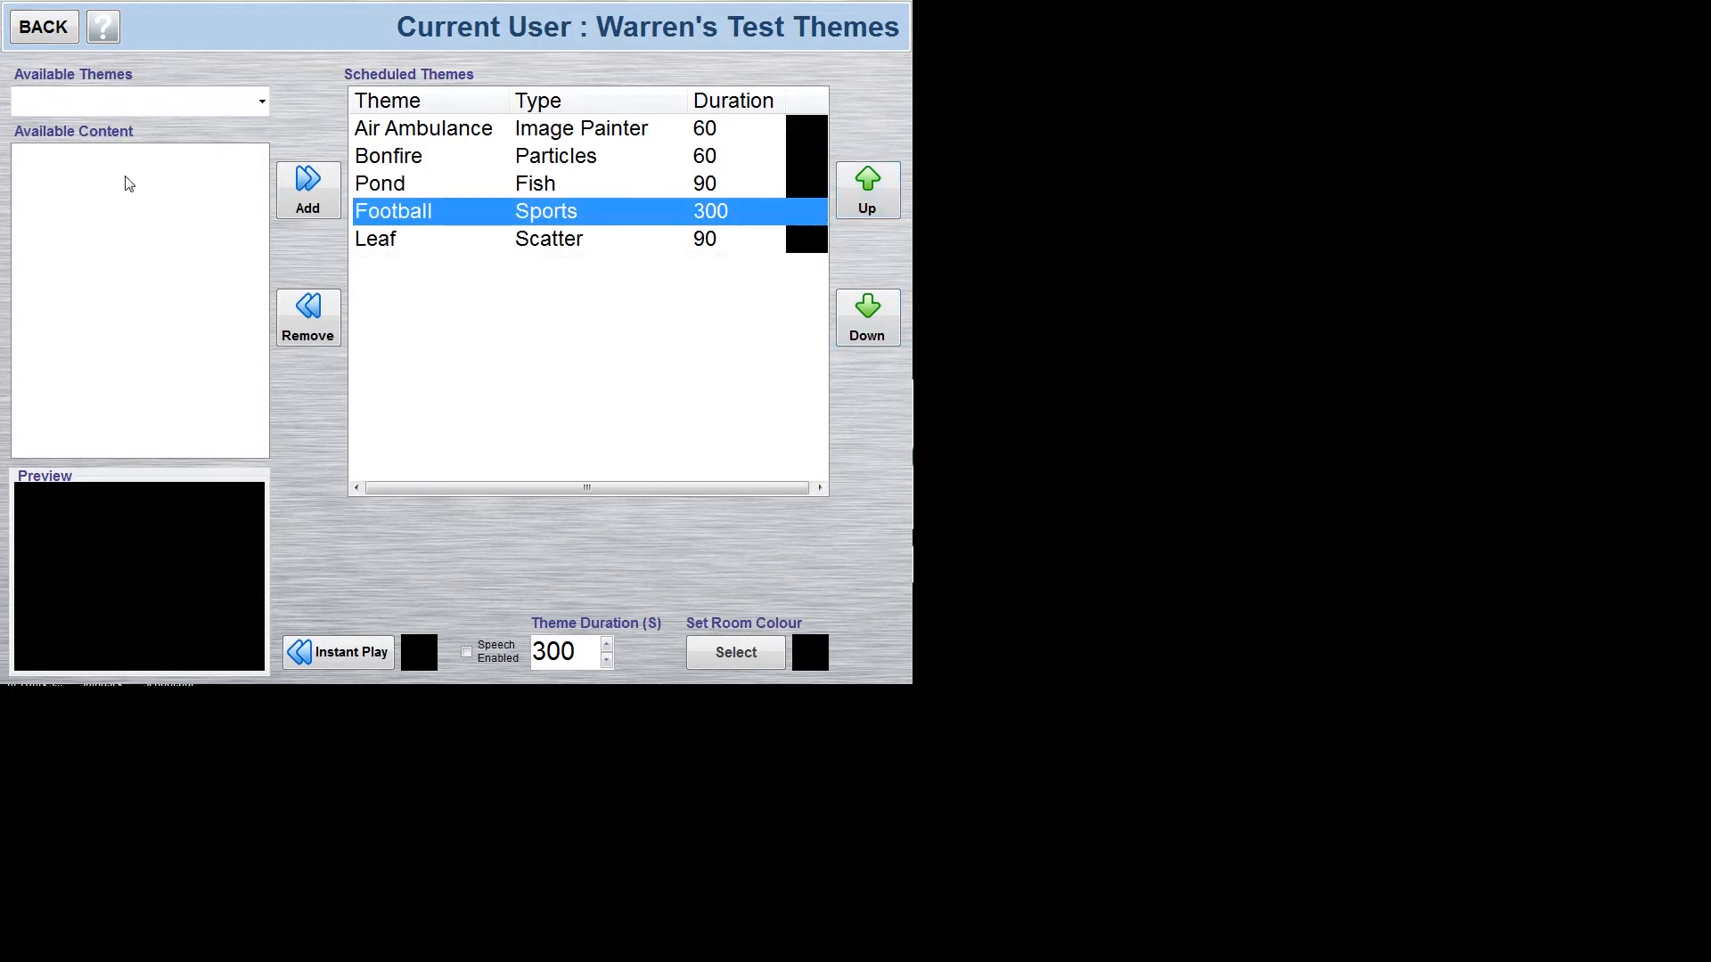
click(70, 27)
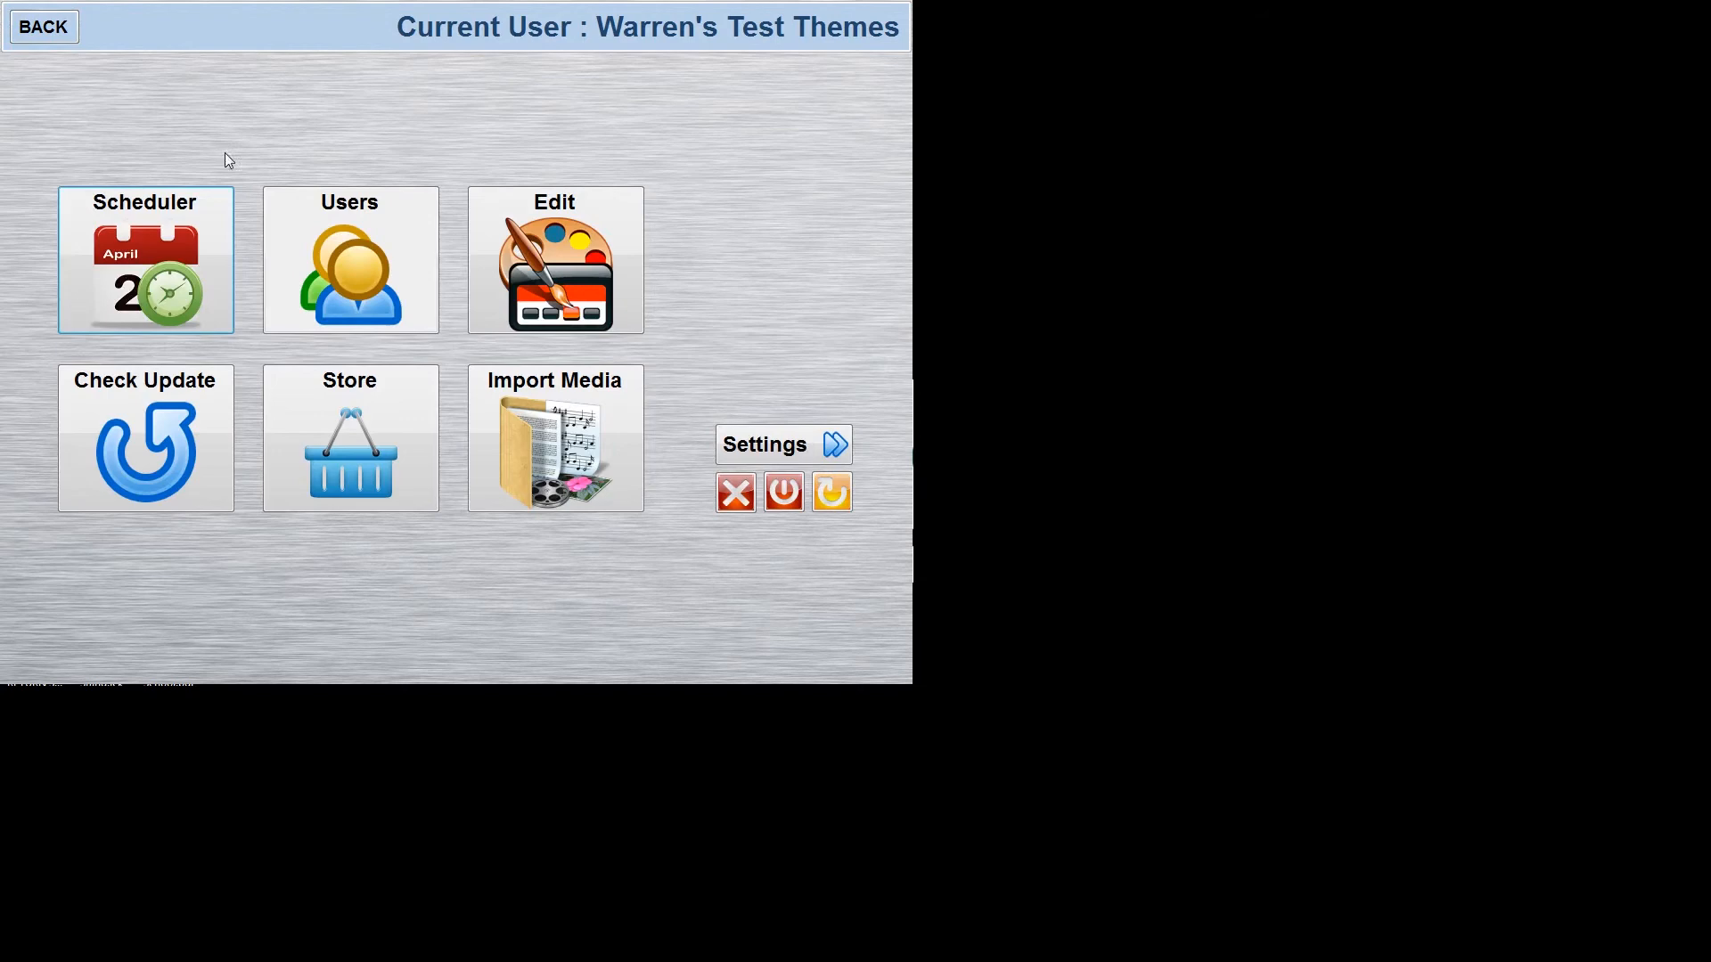
- View the list of users and return to the main menu
click(307, 258)
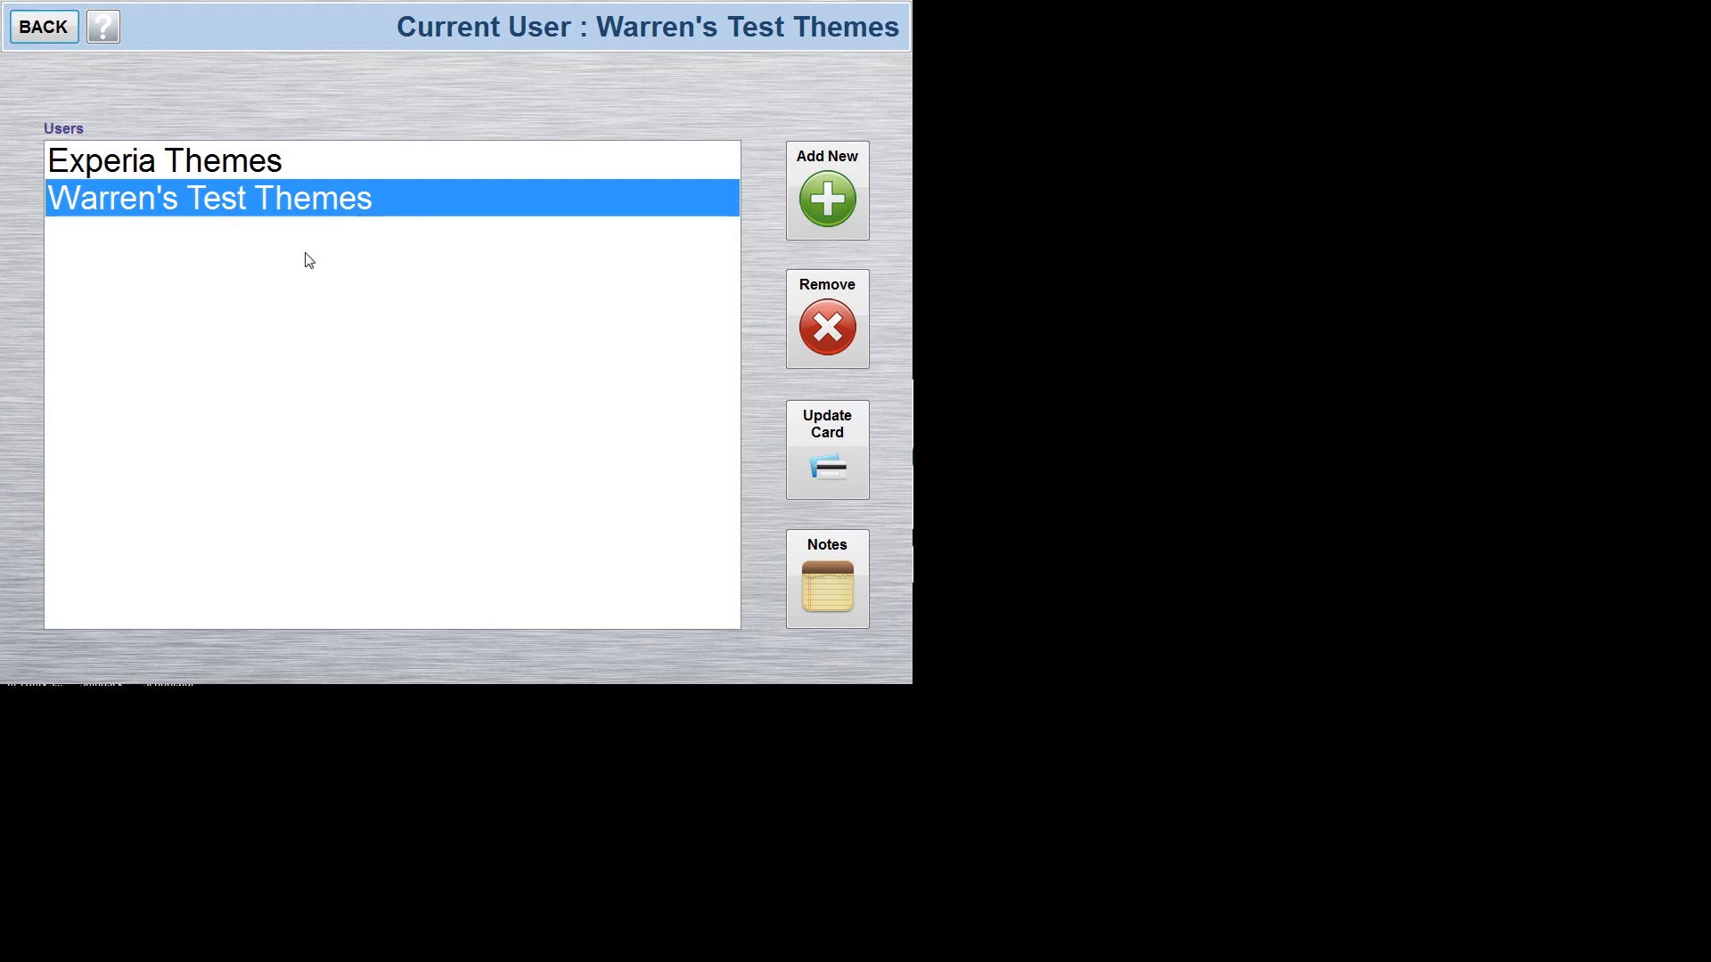
click(44, 28)
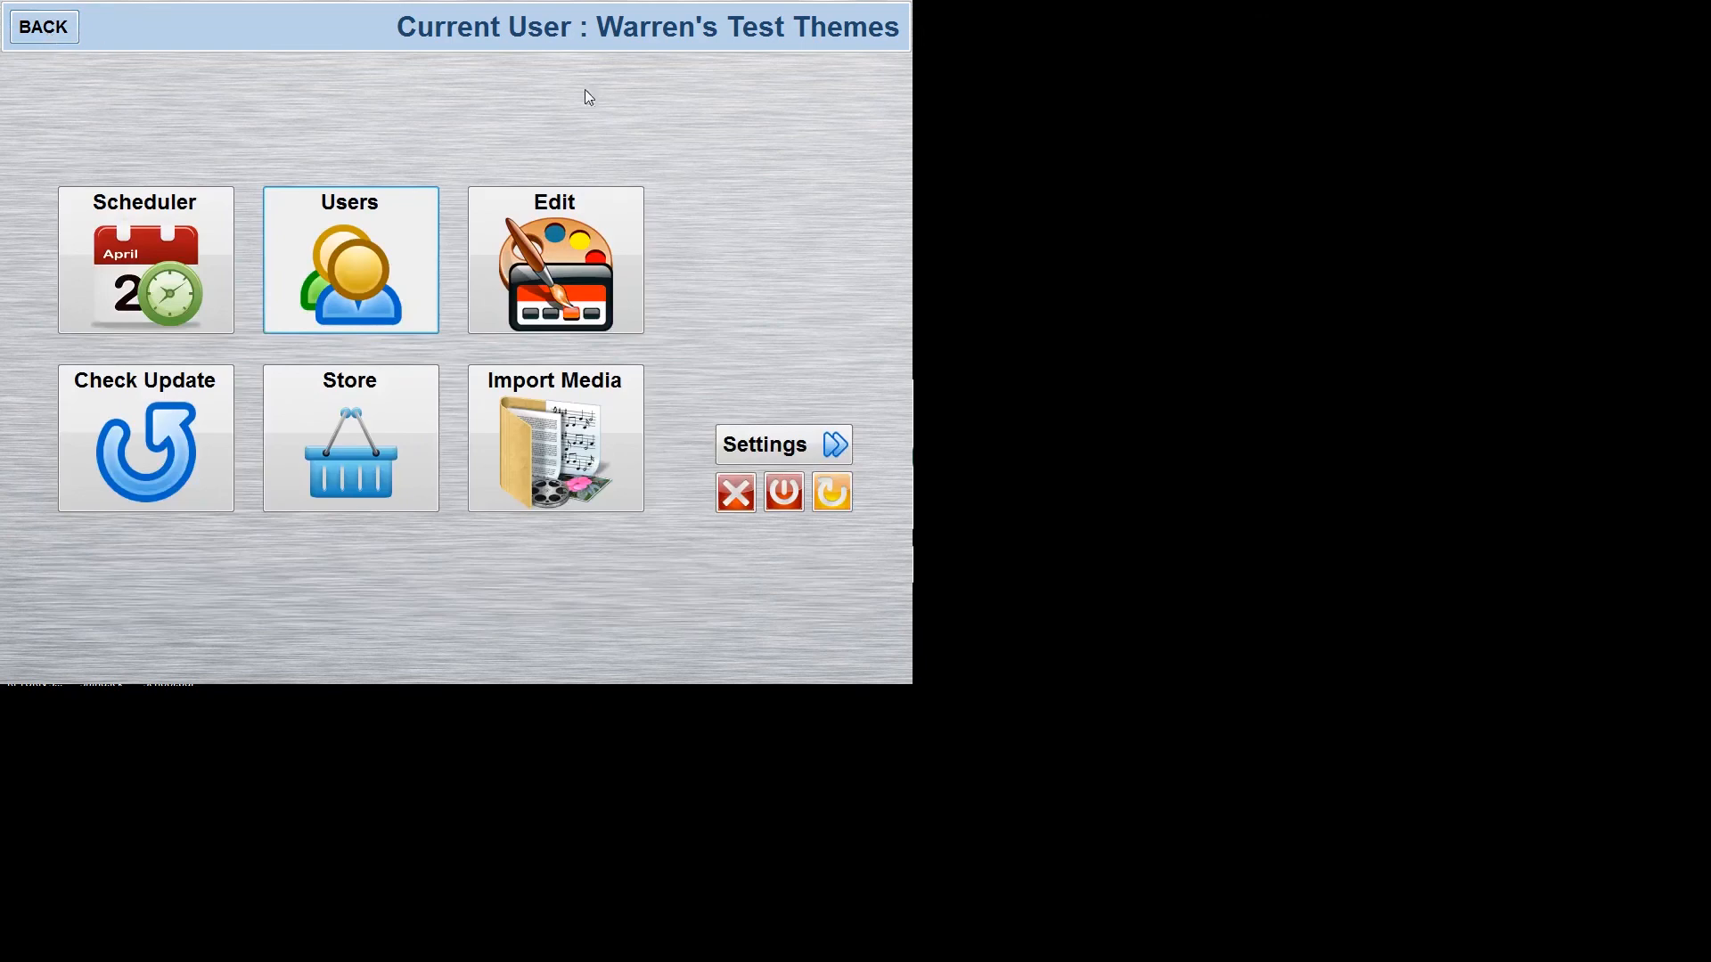